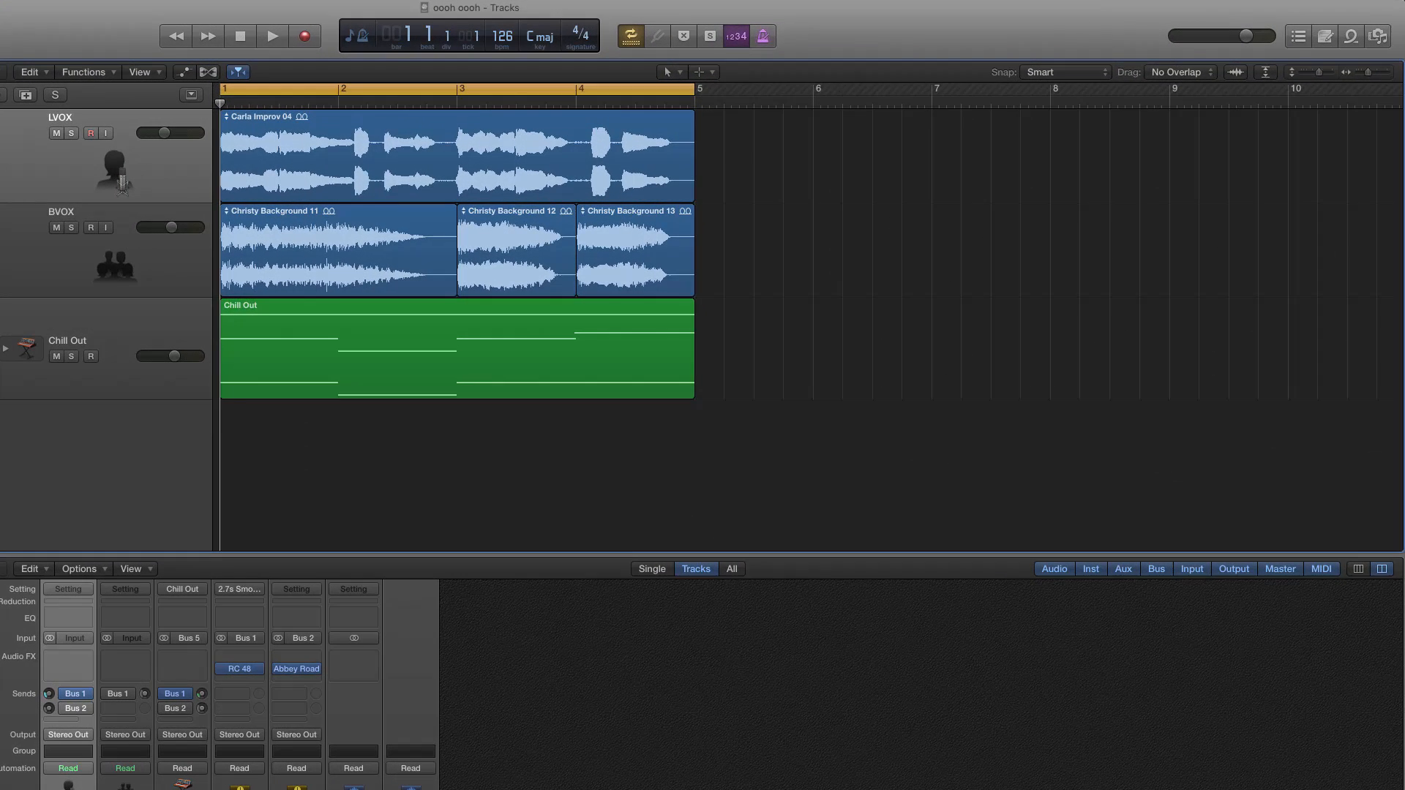
- Show the project's Note Pad beside the tracks
{"action": "left_click", "coordinate": [1328, 41]}
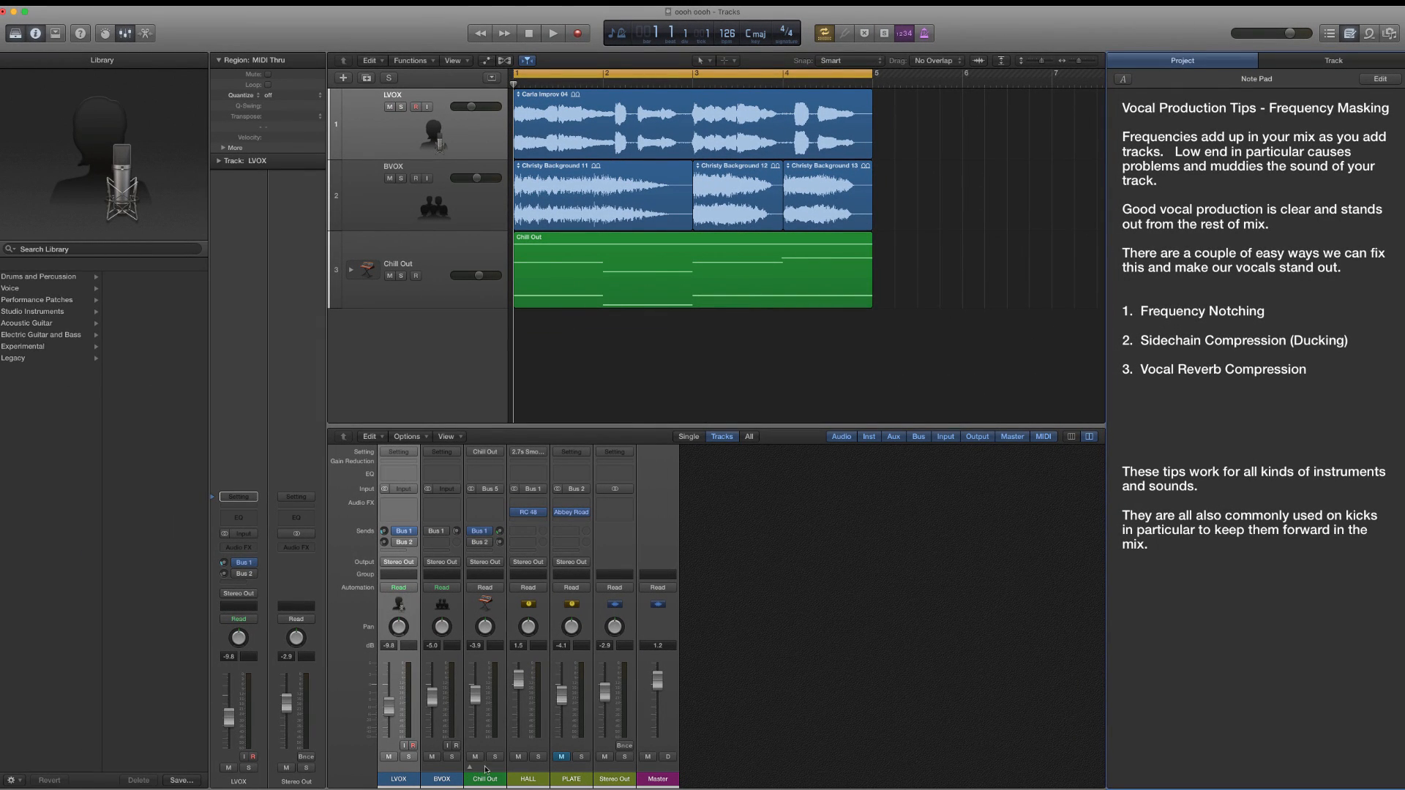
- Solo the LVOX channel and lower the HALL reverb's volume to about -7.6 dB during playback
{"action": "left_click", "coordinate": [408, 756]}
{"action": "key", "text": "space"}
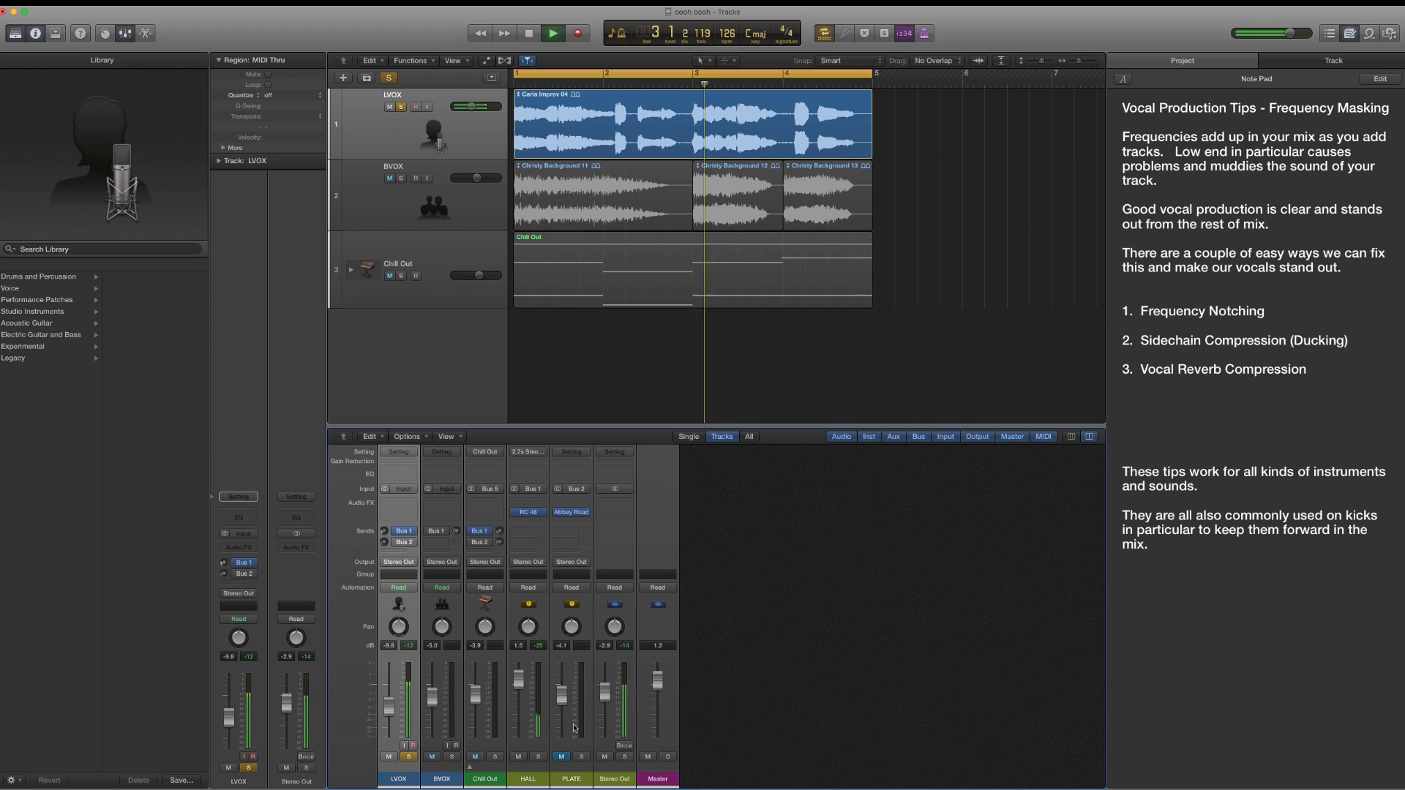
{"action": "left_click_drag", "start_coordinate": [529, 695], "coordinate": [529, 717]}
{"action": "key", "text": "space"}
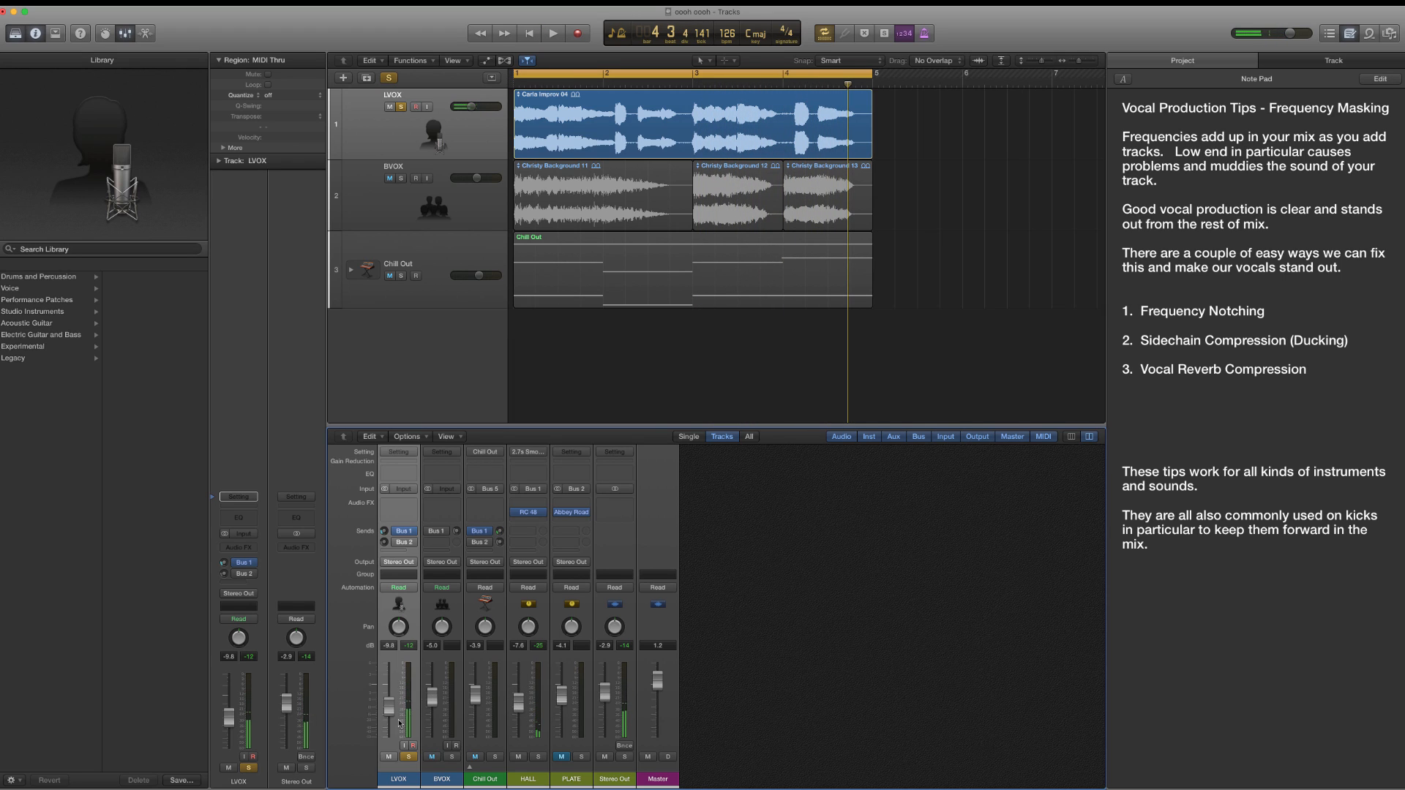
- Solo BVOX together with LVOX and balance them by ear, BVOX at about -5.8 dB and LVOX at about -2.5 dB
{"action": "left_click", "coordinate": [452, 756]}
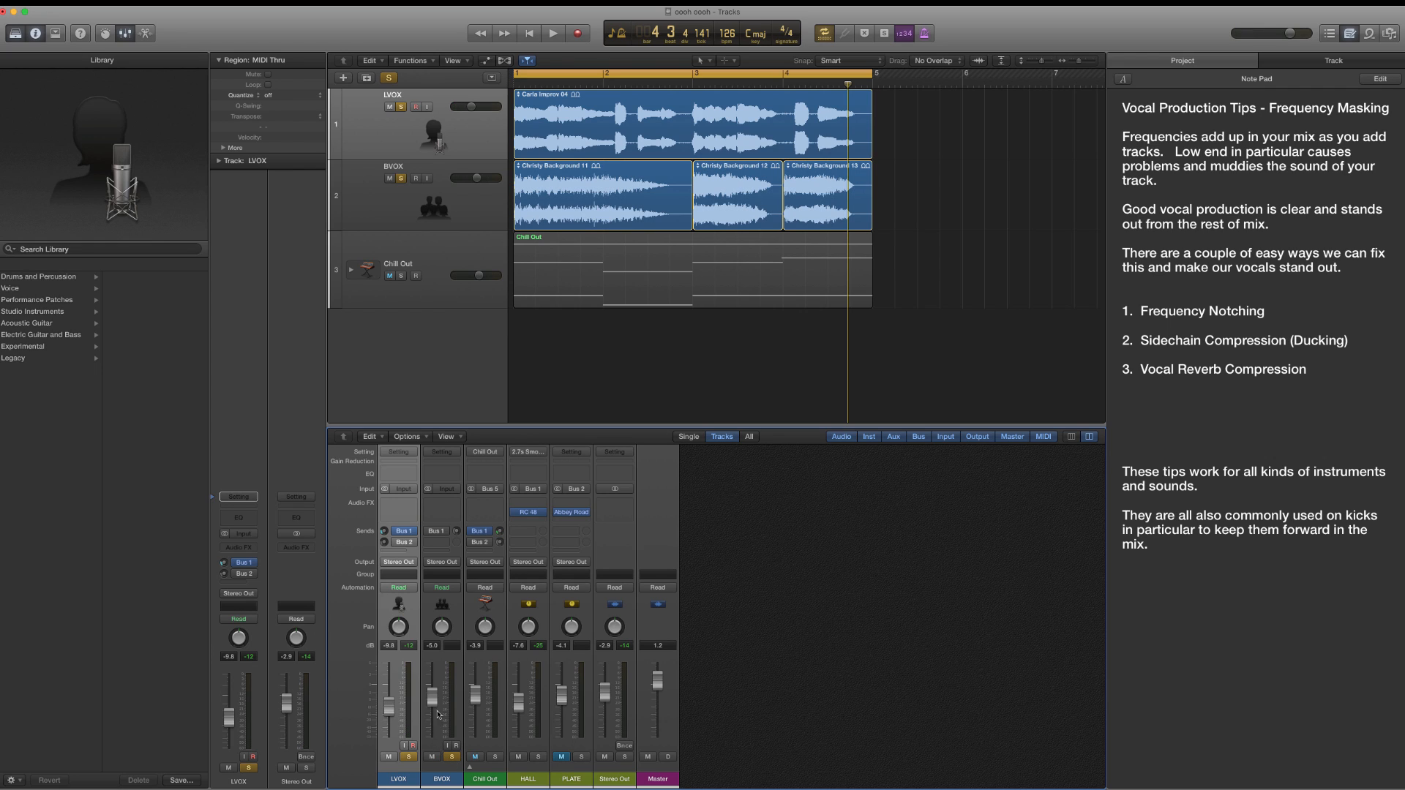
{"action": "key", "text": "space"}
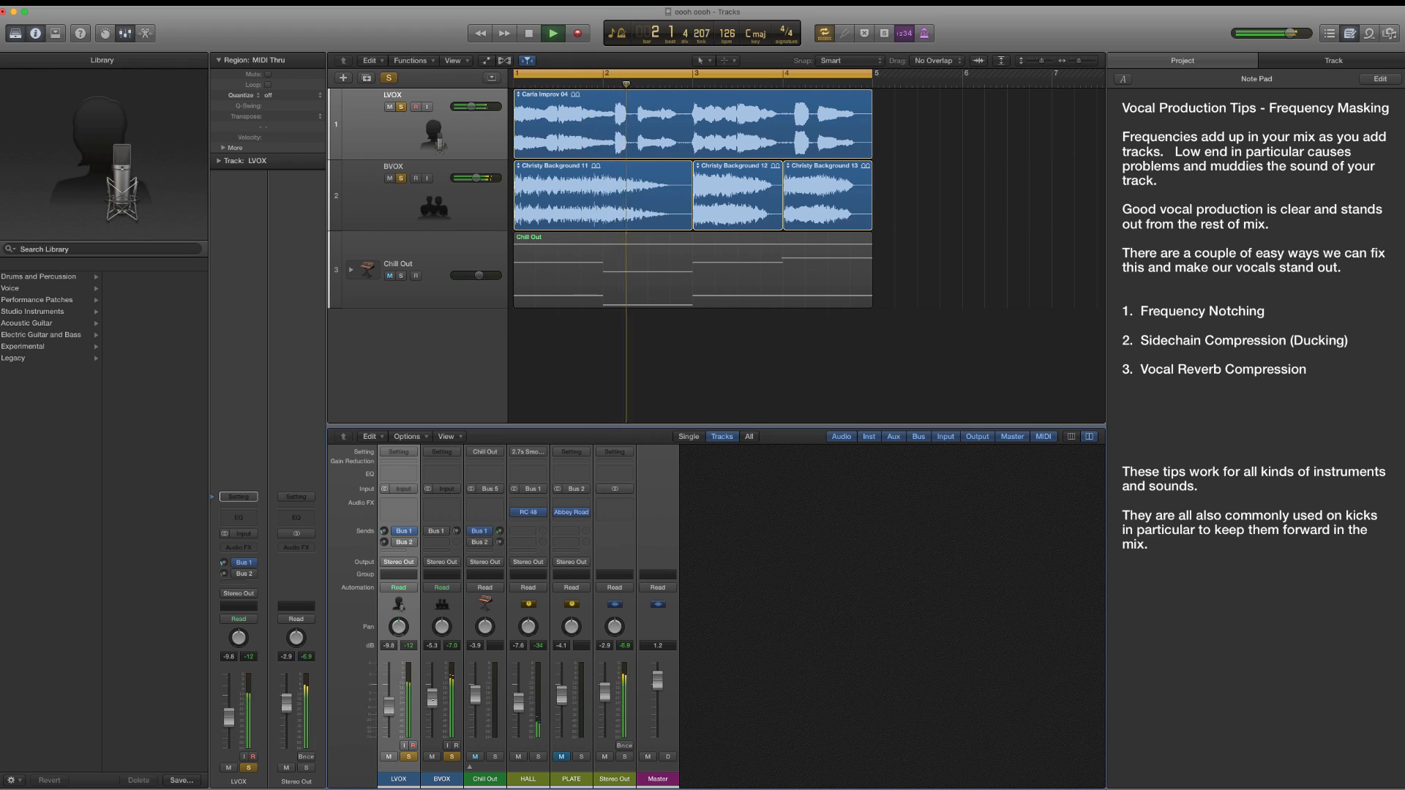
{"action": "left_click_drag", "start_coordinate": [433, 699], "coordinate": [388, 696]}
{"action": "key", "text": "space"}
{"action": "key", "text": "Return"}
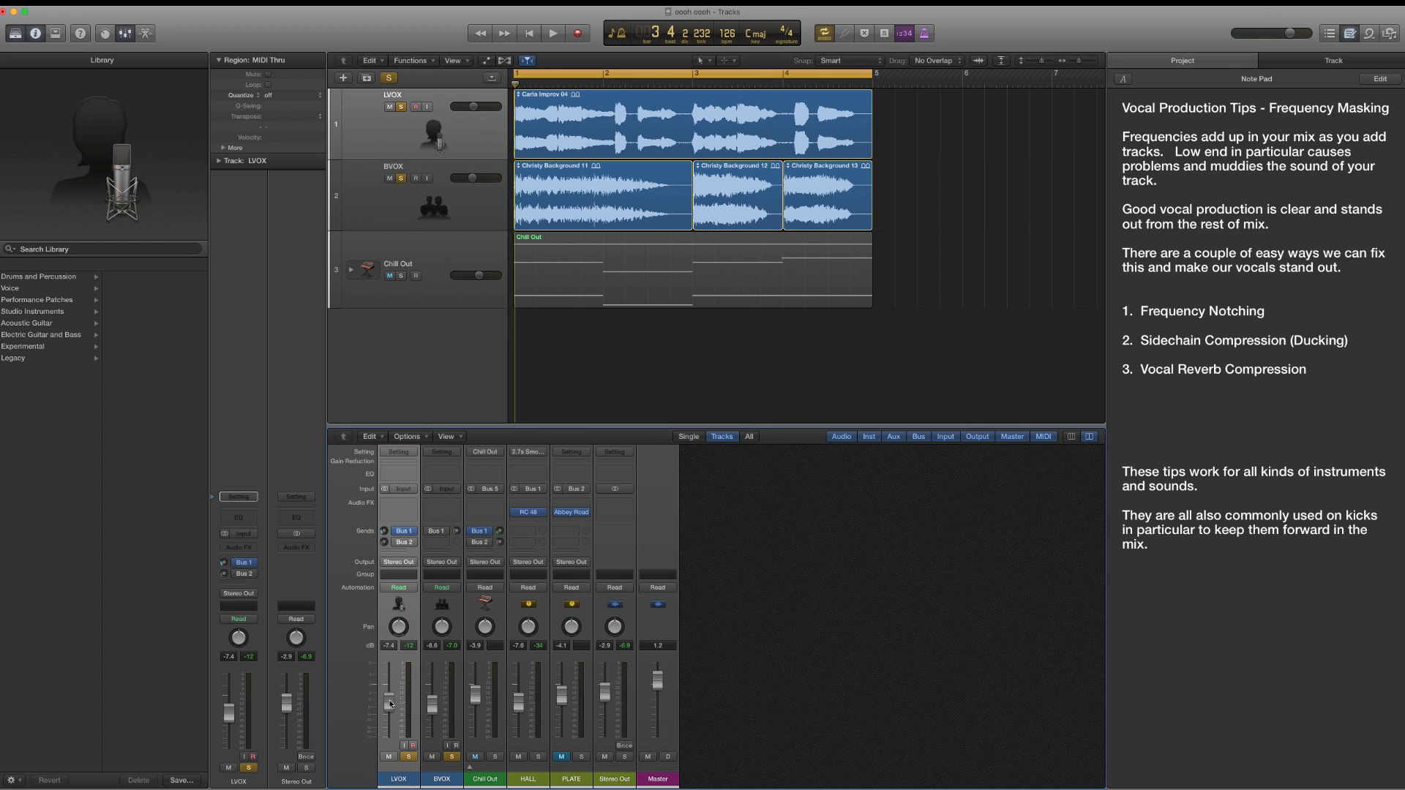
{"action": "key", "text": "space"}
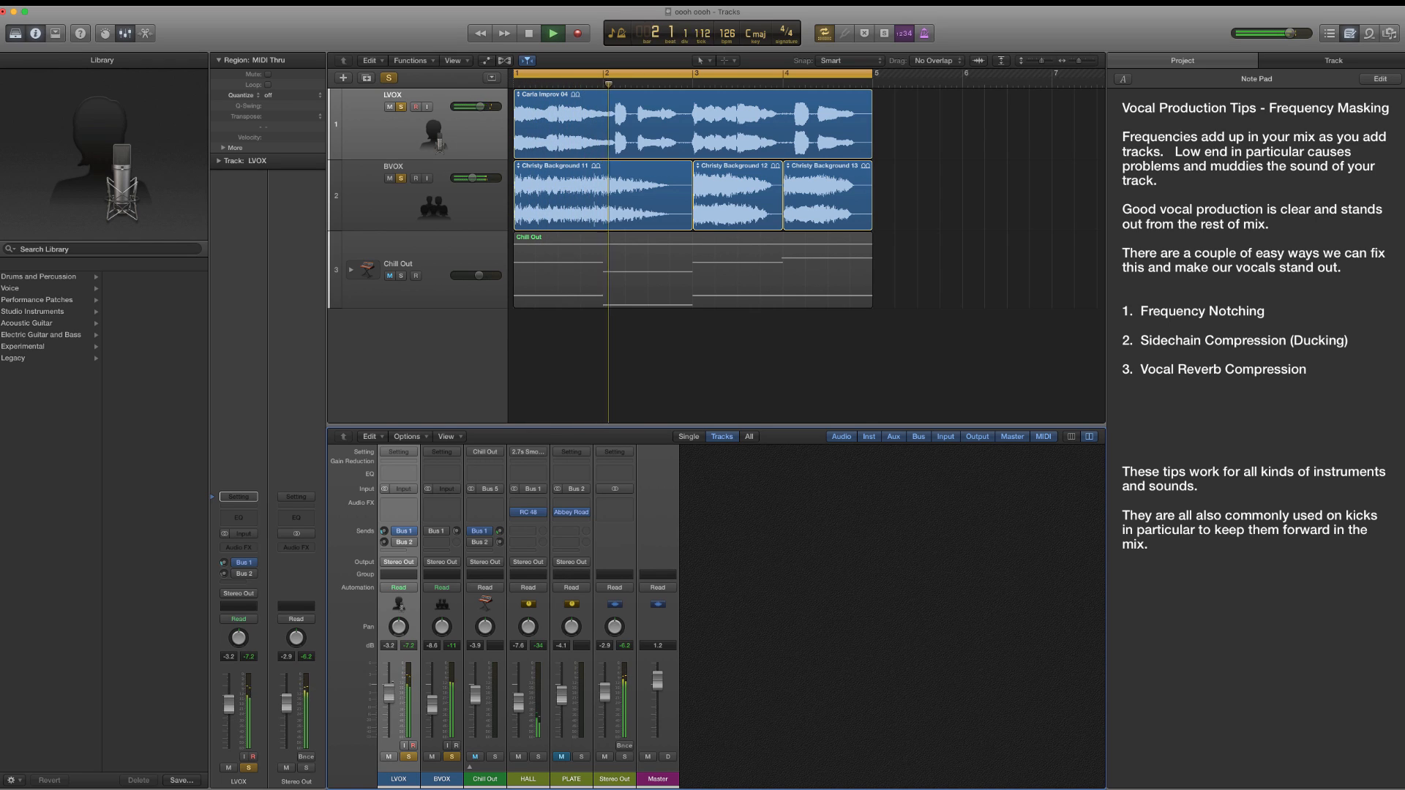
{"action": "key", "text": "space"}
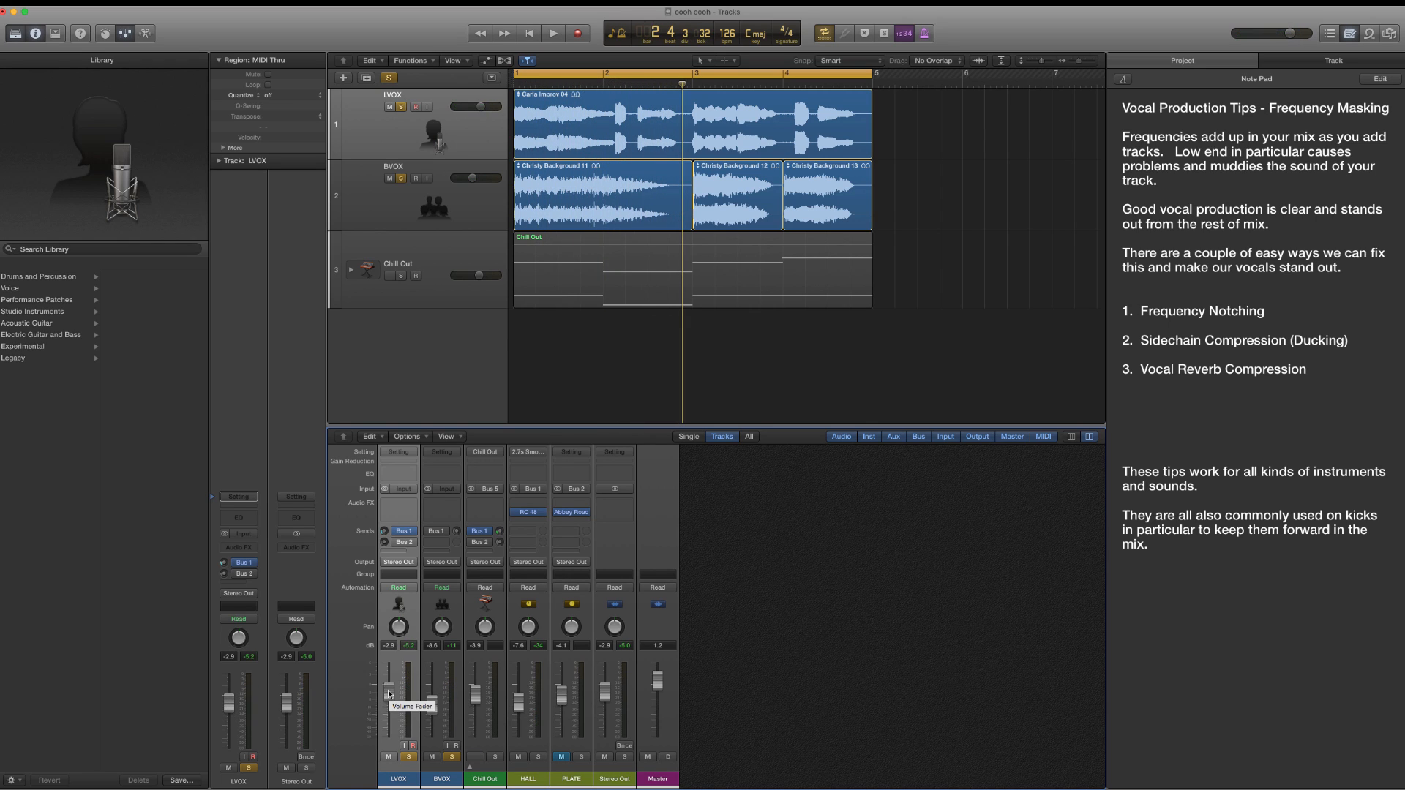
{"action": "left_click_drag", "start_coordinate": [433, 707], "coordinate": [433, 702]}
- Audition Chill Out with the vocals, lower LVOX, BVOX and Chill Out to about -4.2, -6.8 and -6.0 dB, and clear all solos
{"action": "left_click", "coordinate": [496, 757]}
{"action": "key", "text": "space"}
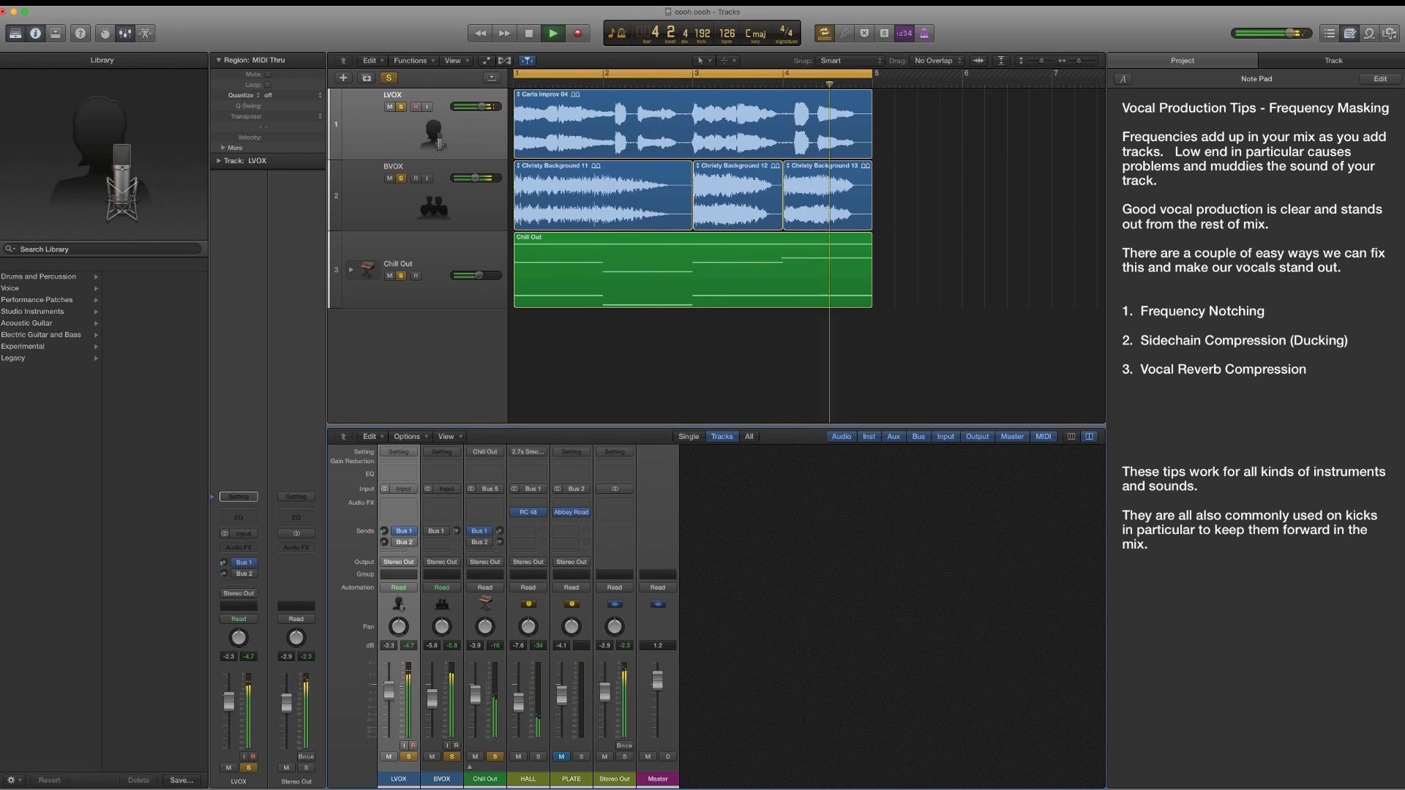
{"action": "key", "text": "space"}
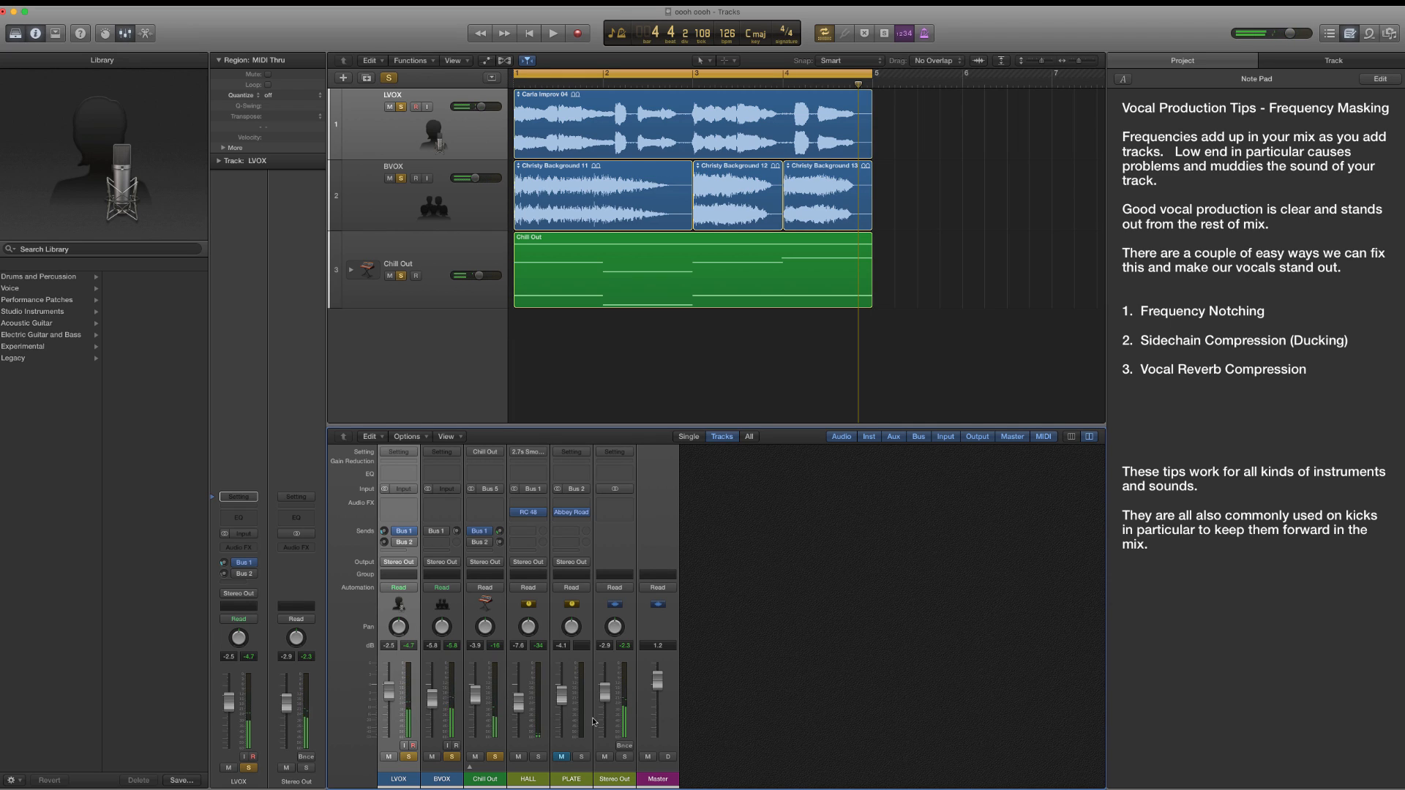
{"action": "left_click_drag", "start_coordinate": [432, 698], "coordinate": [483, 705]}
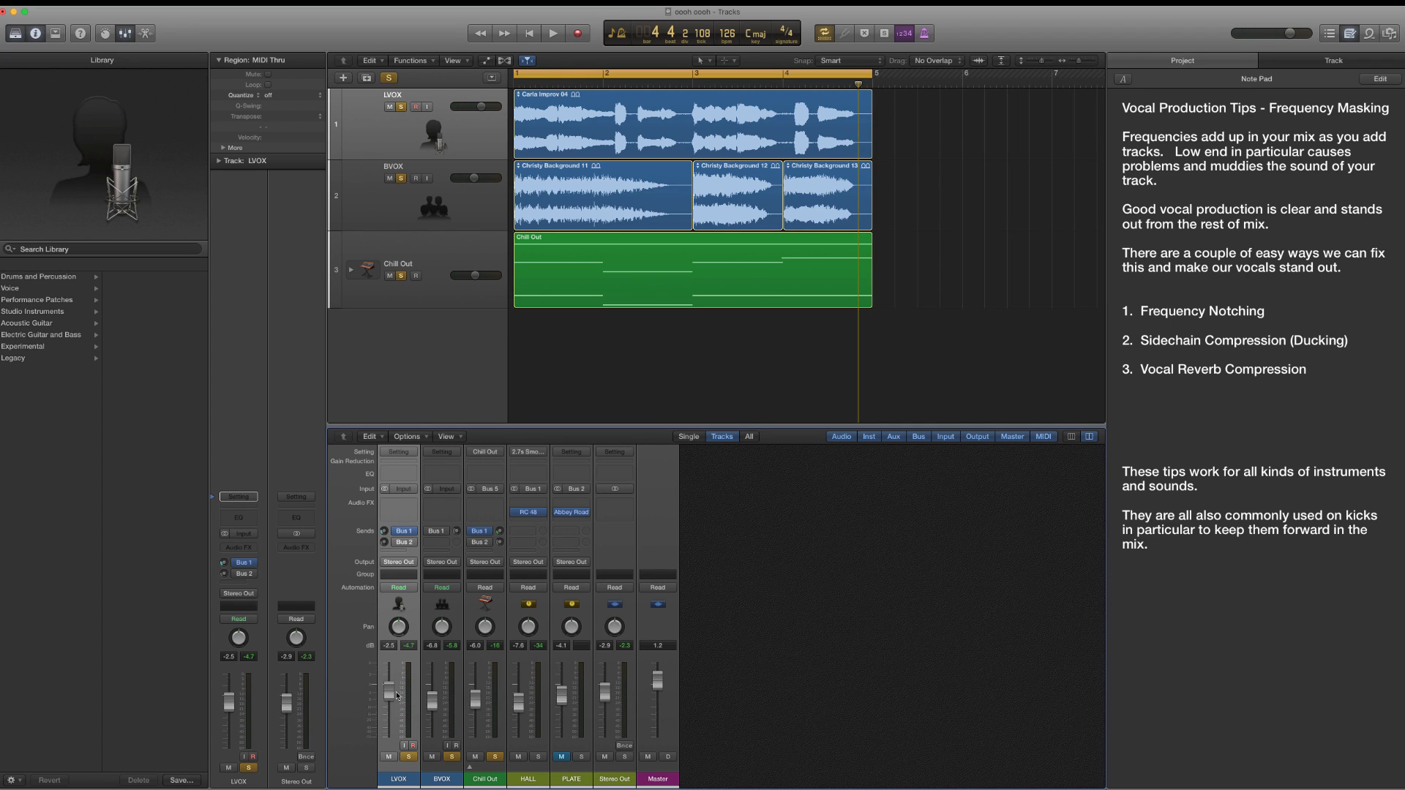
{"action": "left_click_drag", "start_coordinate": [397, 695], "coordinate": [397, 699]}
{"action": "left_click", "coordinate": [487, 761], "text": "alt"}
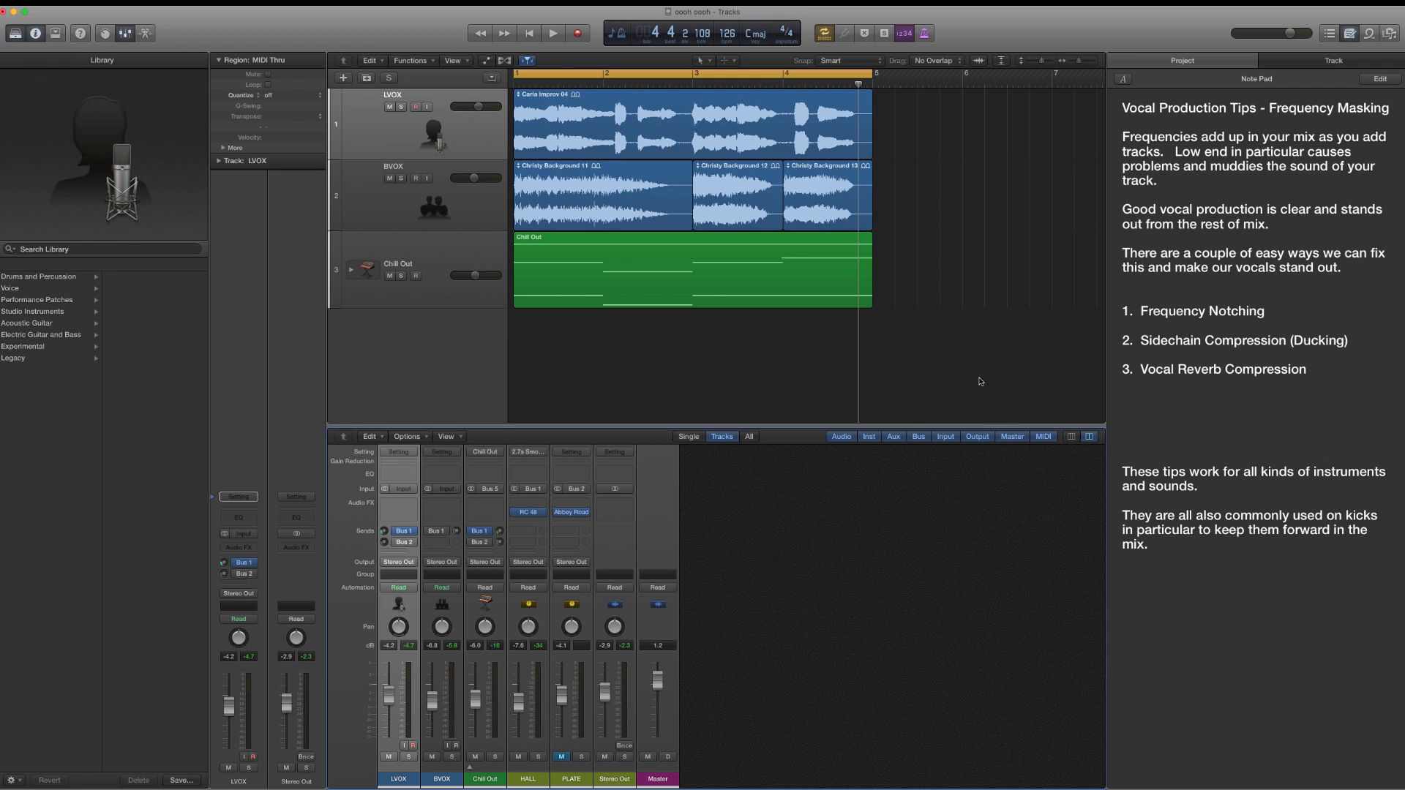
- Add a Channel EQ to both Chill Out and BVOX and place the two EQ windows side by side
{"action": "left_click", "coordinate": [1166, 316]}
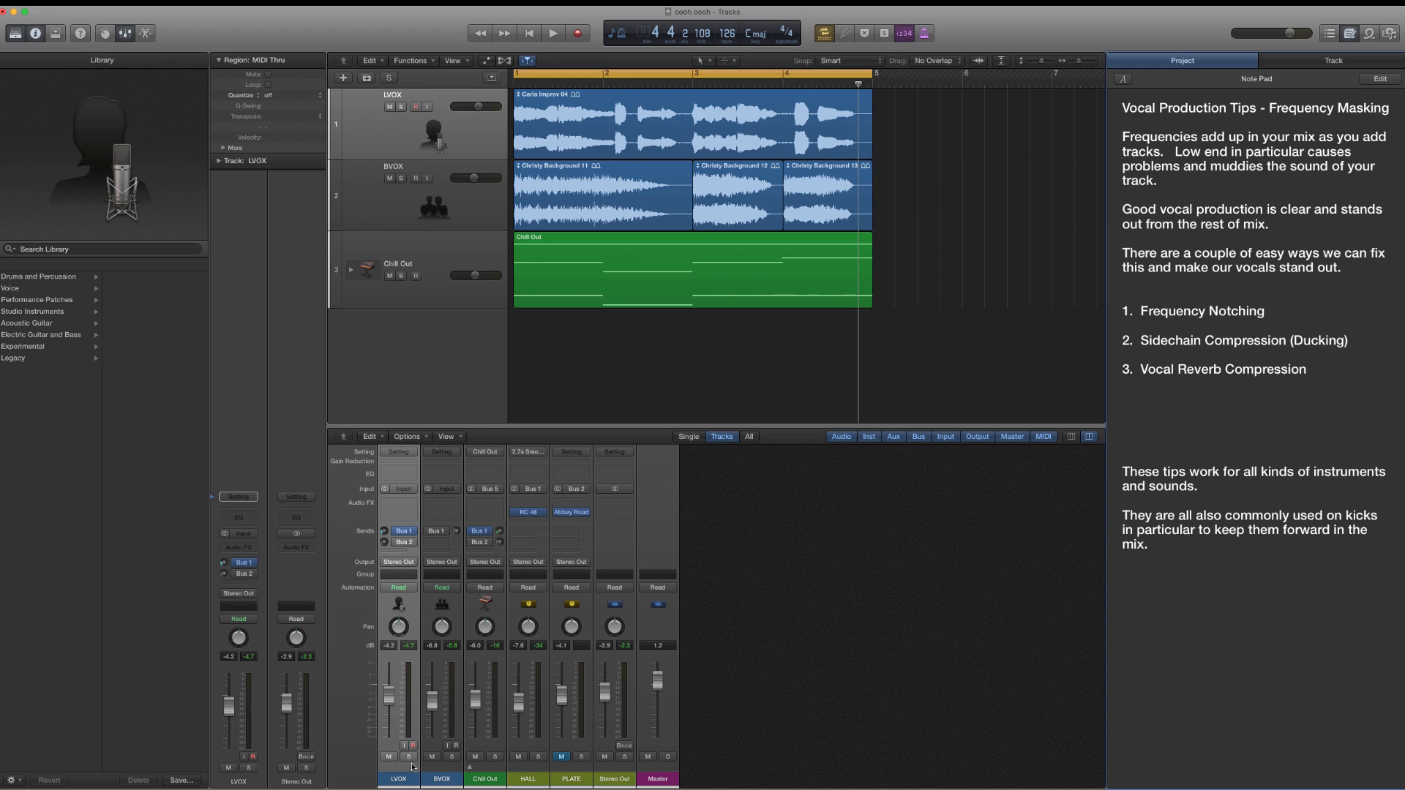
{"action": "left_click", "coordinate": [490, 780]}
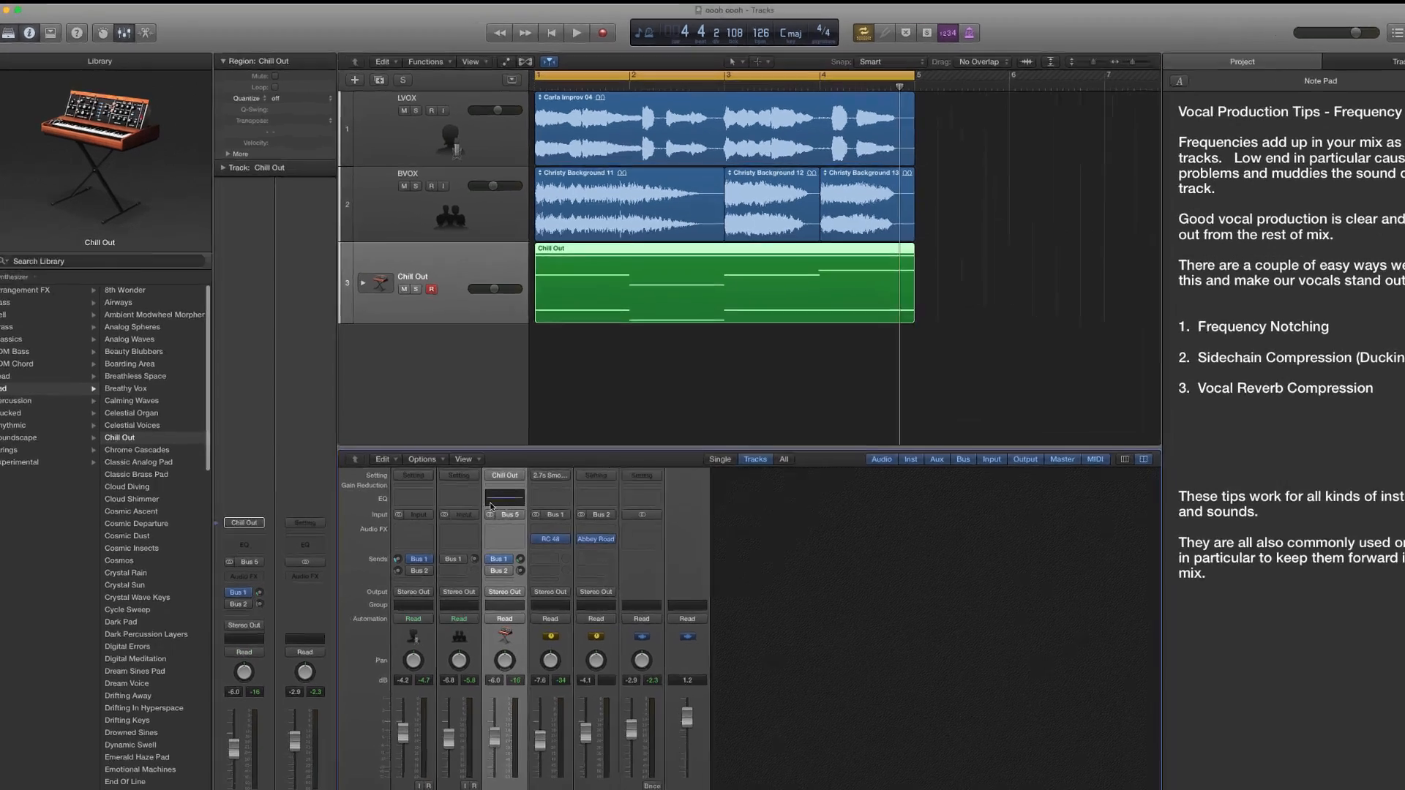
{"action": "left_click", "coordinate": [485, 474]}
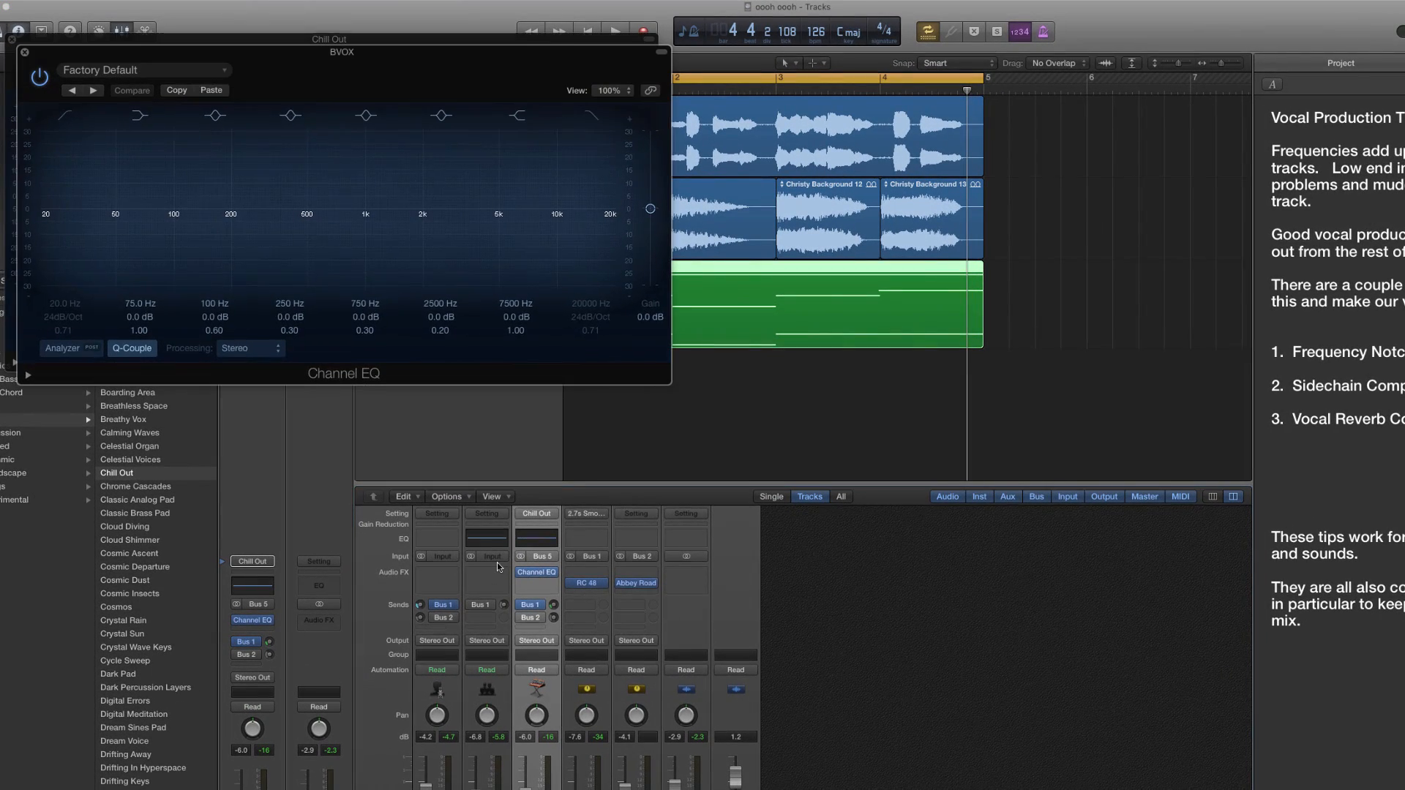
{"action": "left_click", "coordinate": [487, 539]}
{"action": "left_click_drag", "start_coordinate": [849, 50], "coordinate": [1286, 37]}
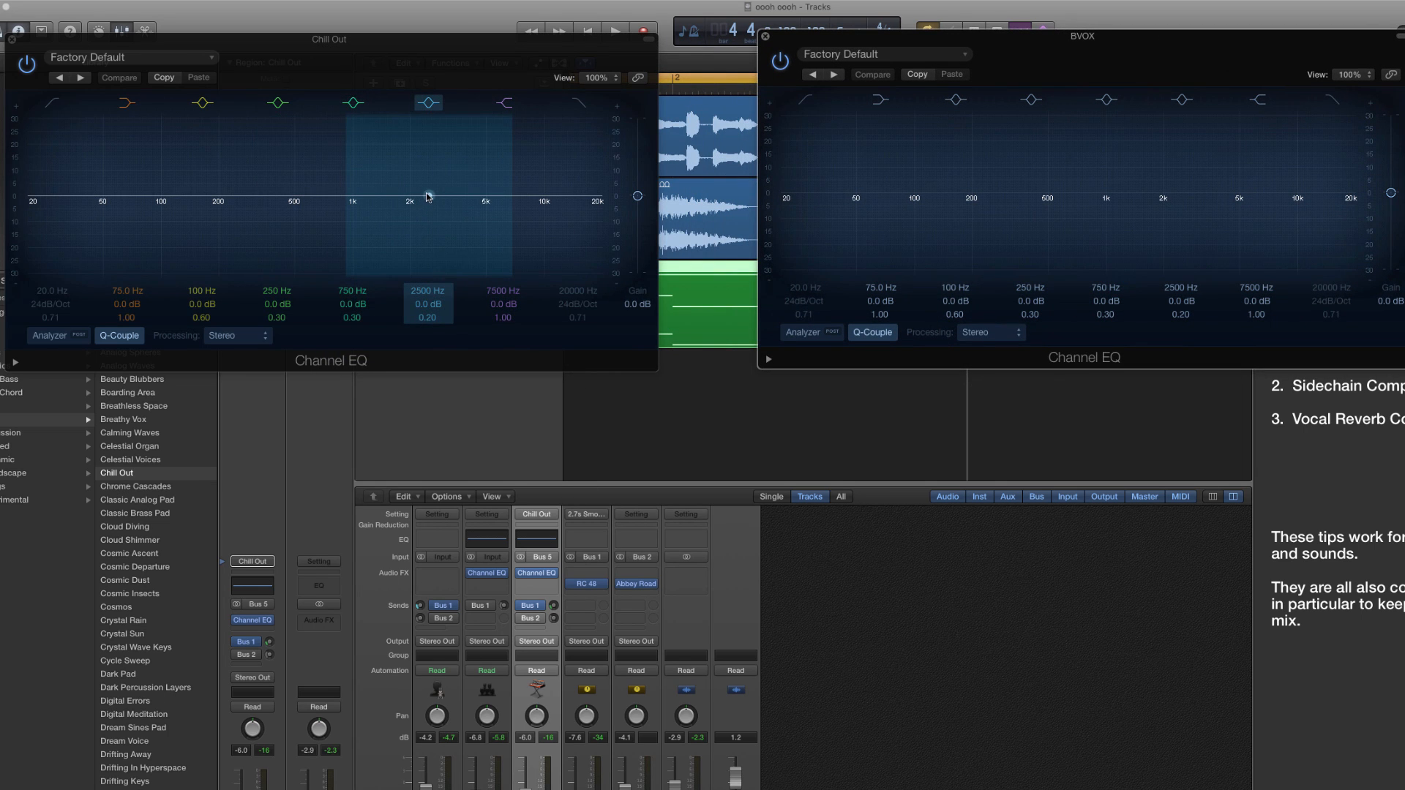
- Cut Chill Out's EQ by 9.5 dB at 1680 Hz with Q 0.46, and BVOX's EQ by 6.0 dB at 1740 Hz
{"action": "left_click_drag", "start_coordinate": [430, 197], "coordinate": [395, 212]}
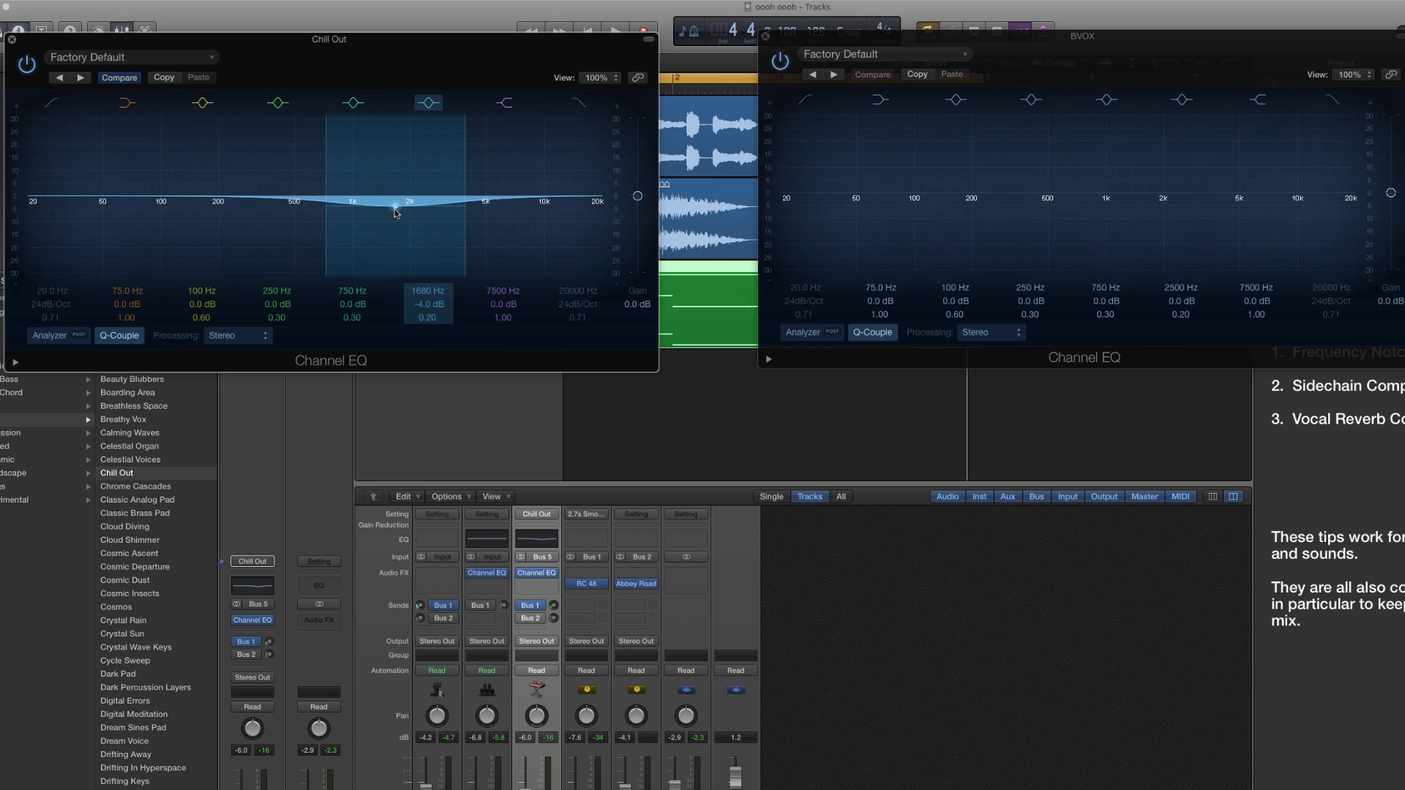
{"action": "mouse_move", "coordinate": [427, 317]}
{"action": "left_mouse_down"}
{"action": "mouse_move", "coordinate": [429, 291]}
{"action": "mouse_move", "coordinate": [429, 304]}
{"action": "left_mouse_up"}
{"action": "left_click_drag", "start_coordinate": [398, 212], "coordinate": [443, 214]}
{"action": "key", "text": "space"}
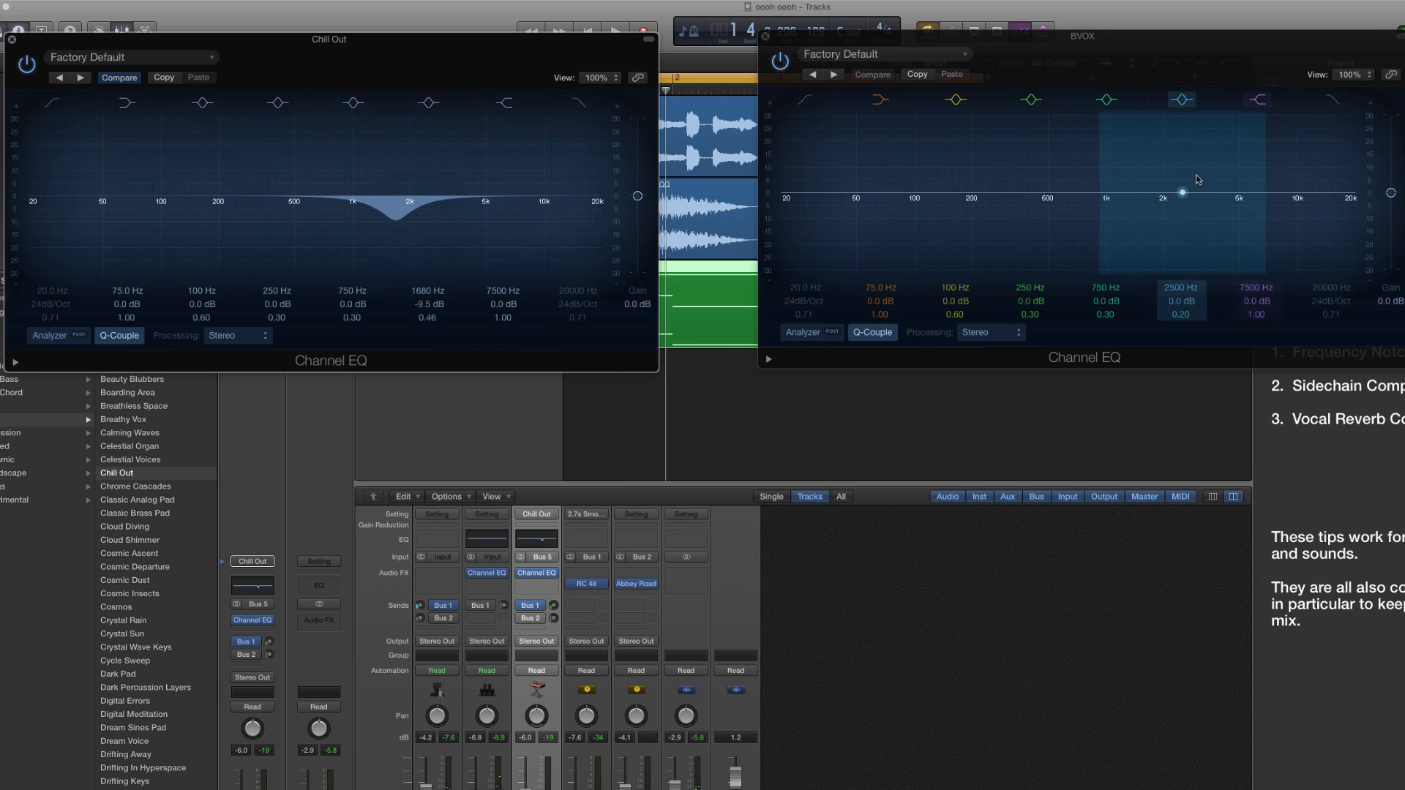
{"action": "left_click_drag", "start_coordinate": [1179, 195], "coordinate": [1152, 210]}
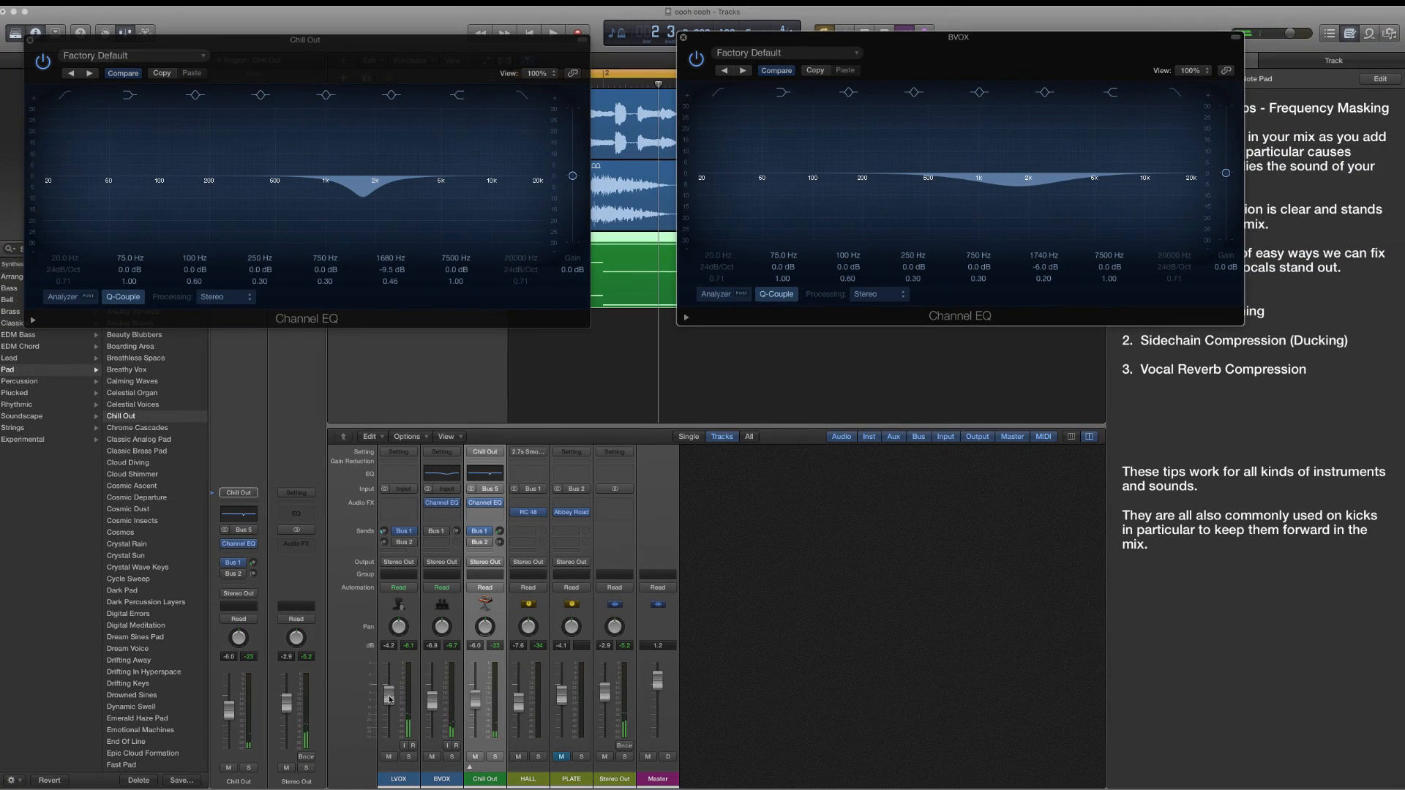
- Reset the LVOX, BVOX and Chill Out faders to 0 dB and rebalance them by ear to about -5.1, -5.0 and -6.4 dB
{"action": "left_click", "coordinate": [389, 698], "text": "alt"}
{"action": "left_click", "coordinate": [436, 703], "text": "alt"}
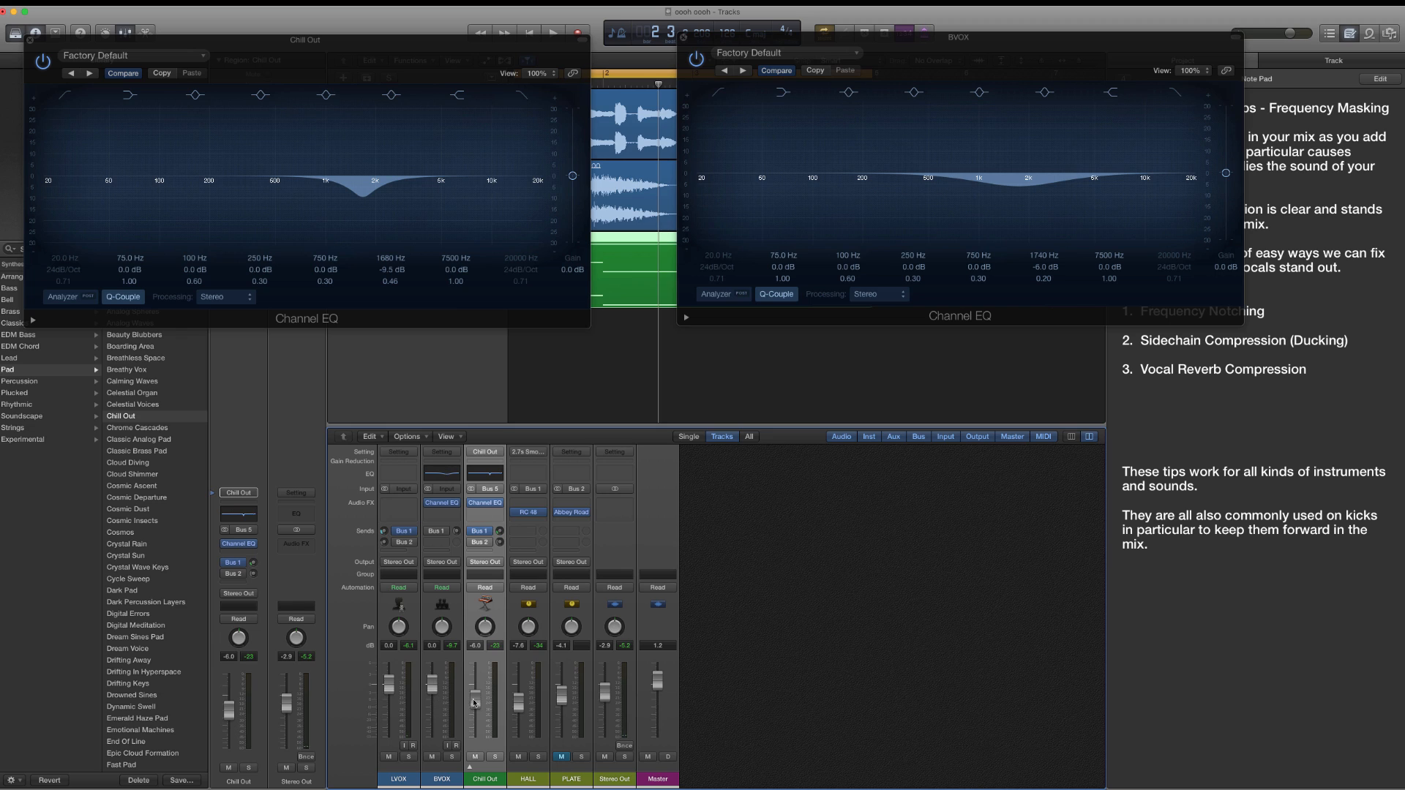
{"action": "left_click", "coordinate": [472, 696], "text": "alt"}
{"action": "key", "text": "space"}
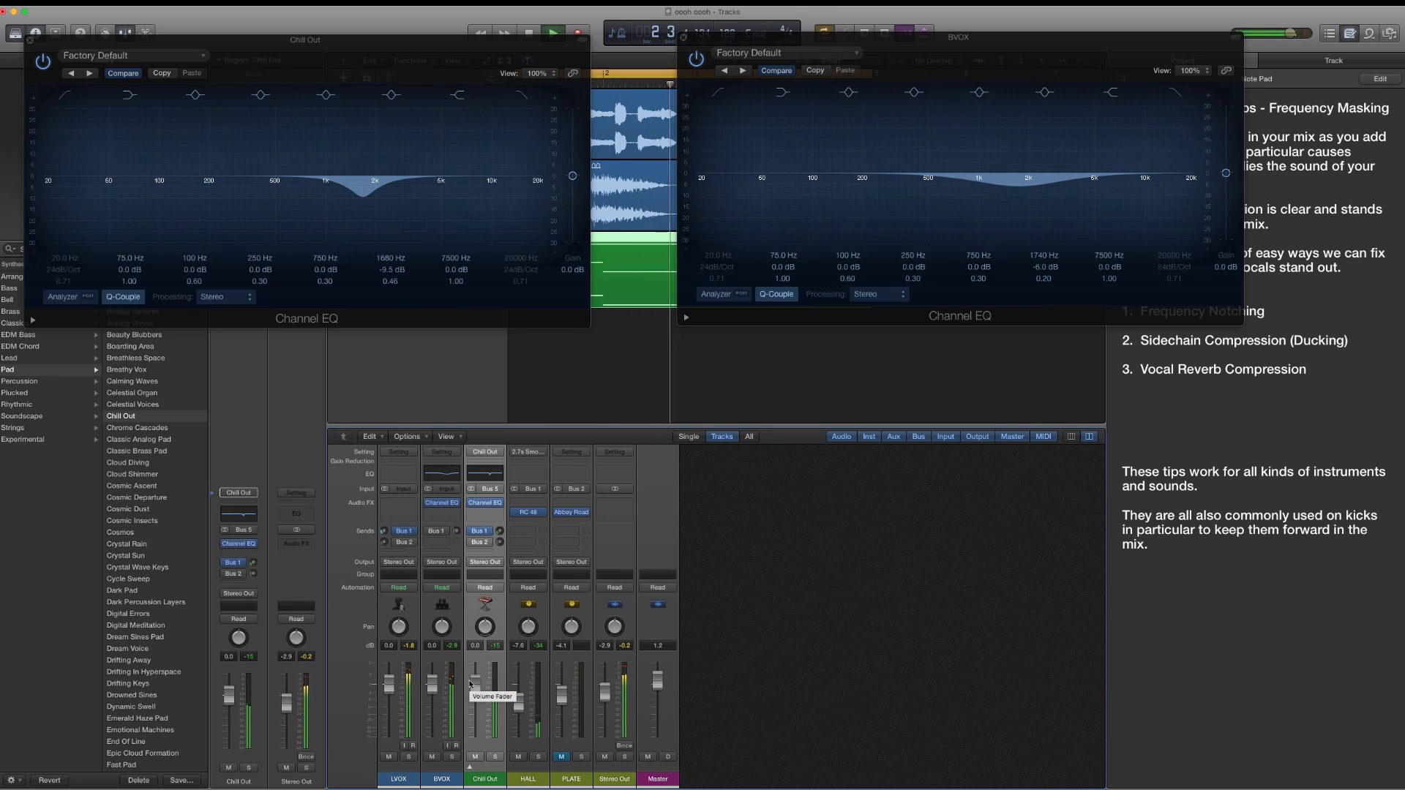
{"action": "key", "text": "space"}
{"action": "key", "text": "space"}
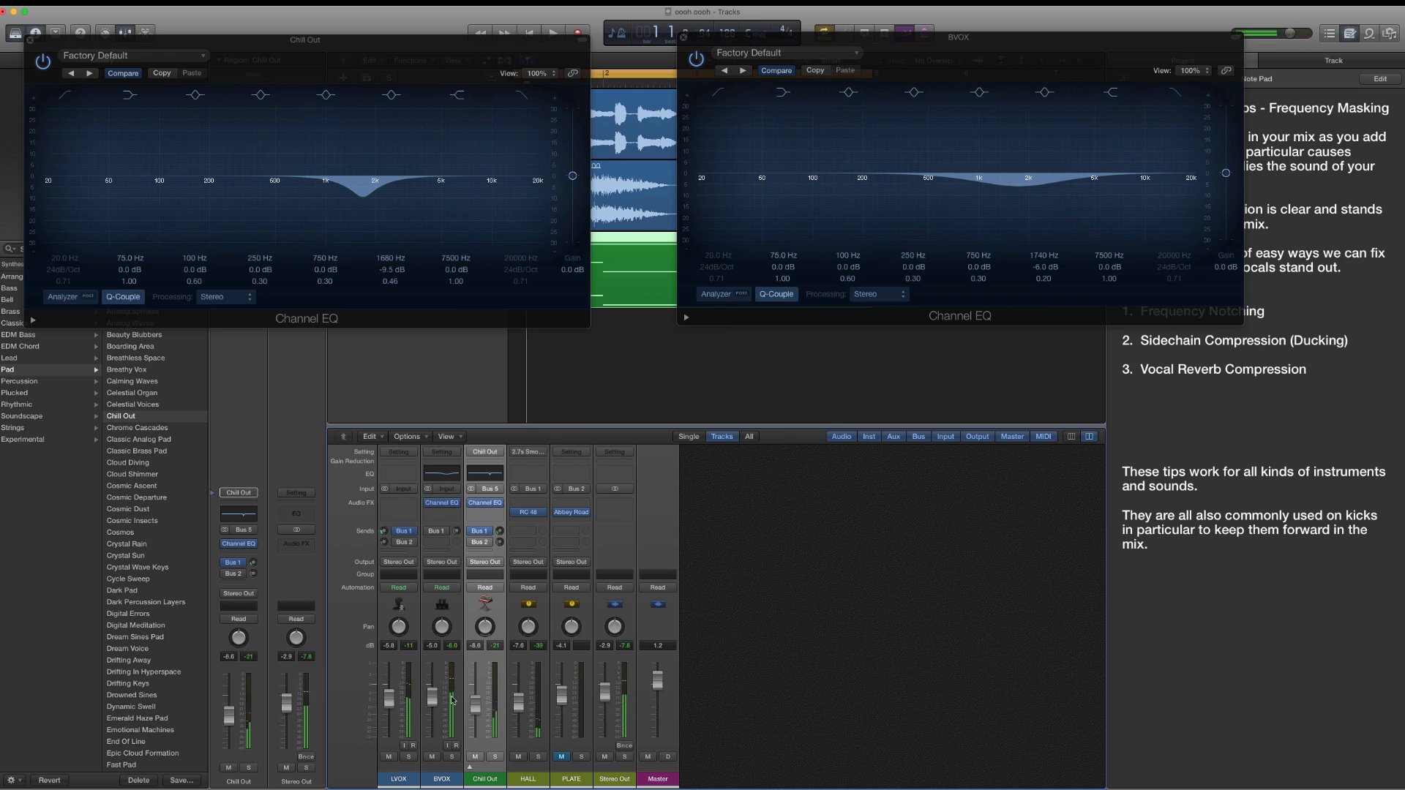
{"action": "left_click_drag", "start_coordinate": [479, 709], "coordinate": [479, 700]}
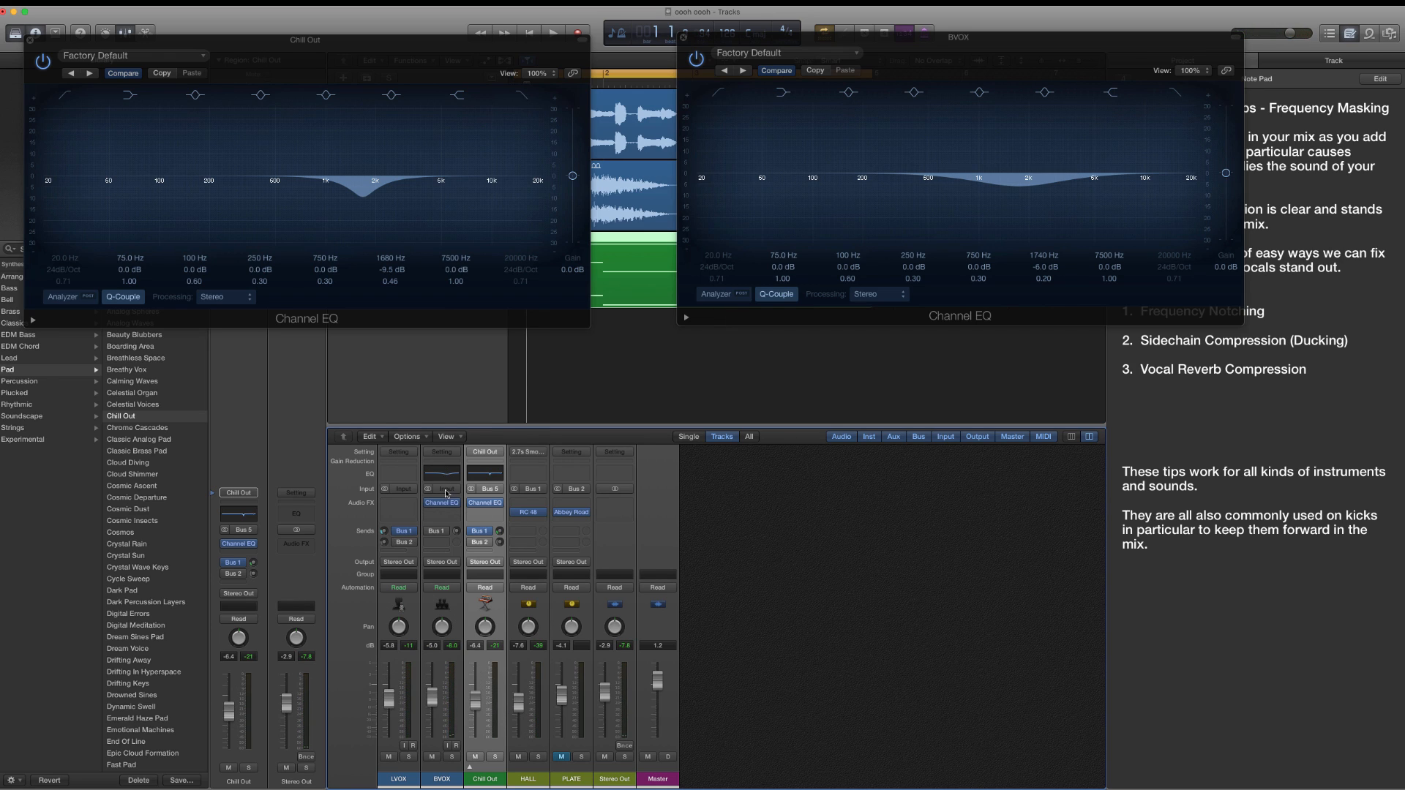
{"action": "key", "text": "space"}
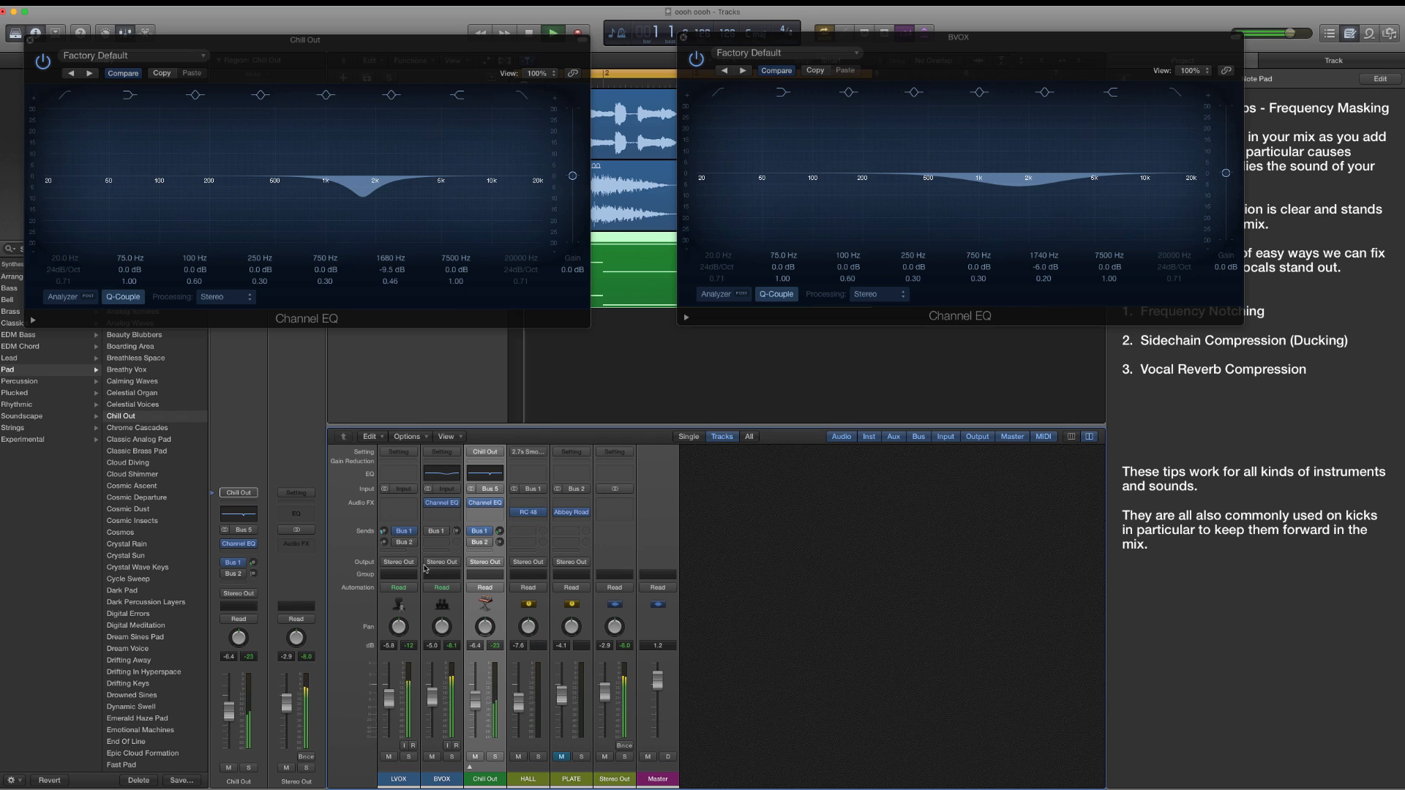
{"action": "left_click_drag", "start_coordinate": [389, 701], "coordinate": [389, 700]}
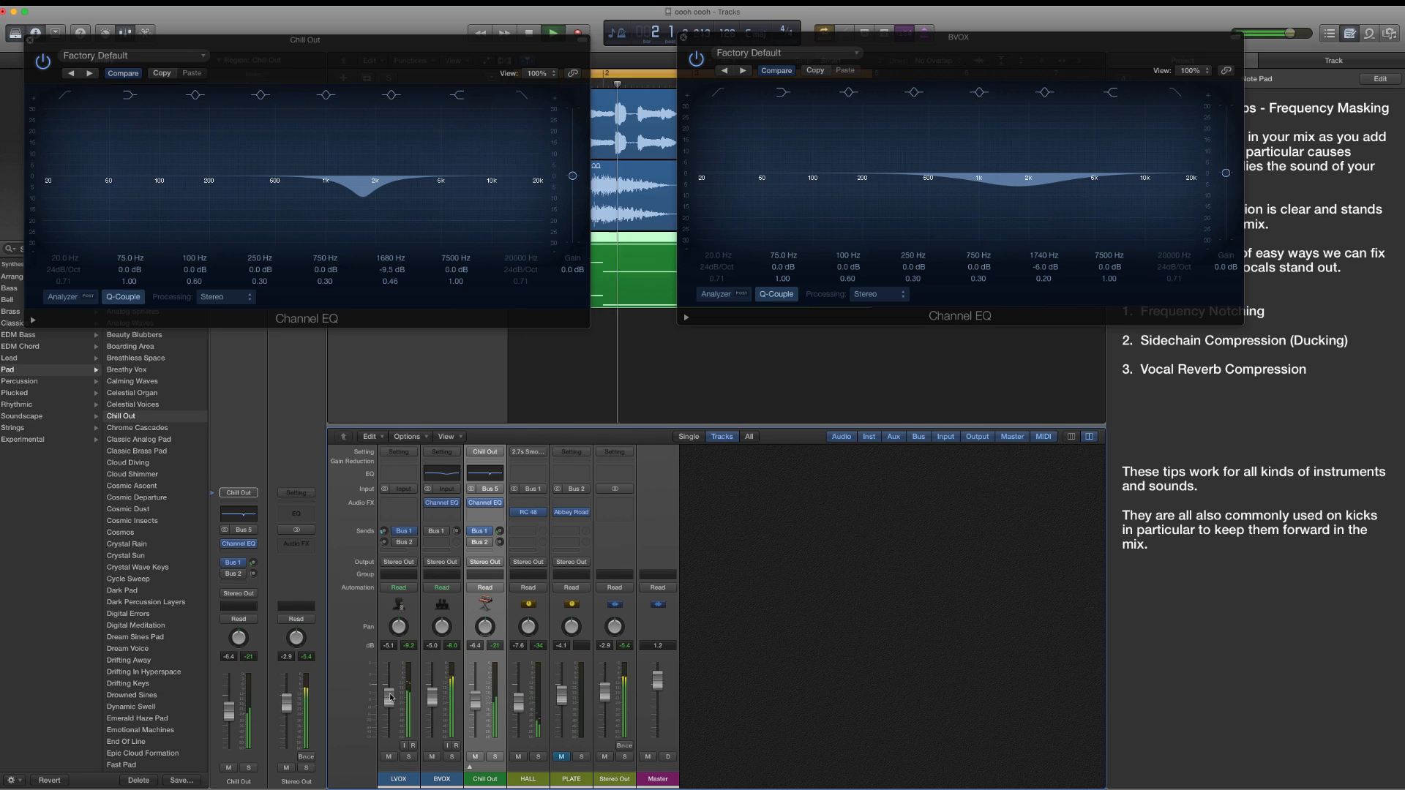
- Compare the mix with the BVOX and Chill Out EQs bypassed and re-enabled during playback
{"action": "left_click", "coordinate": [427, 502]}
{"action": "left_click", "coordinate": [470, 504]}
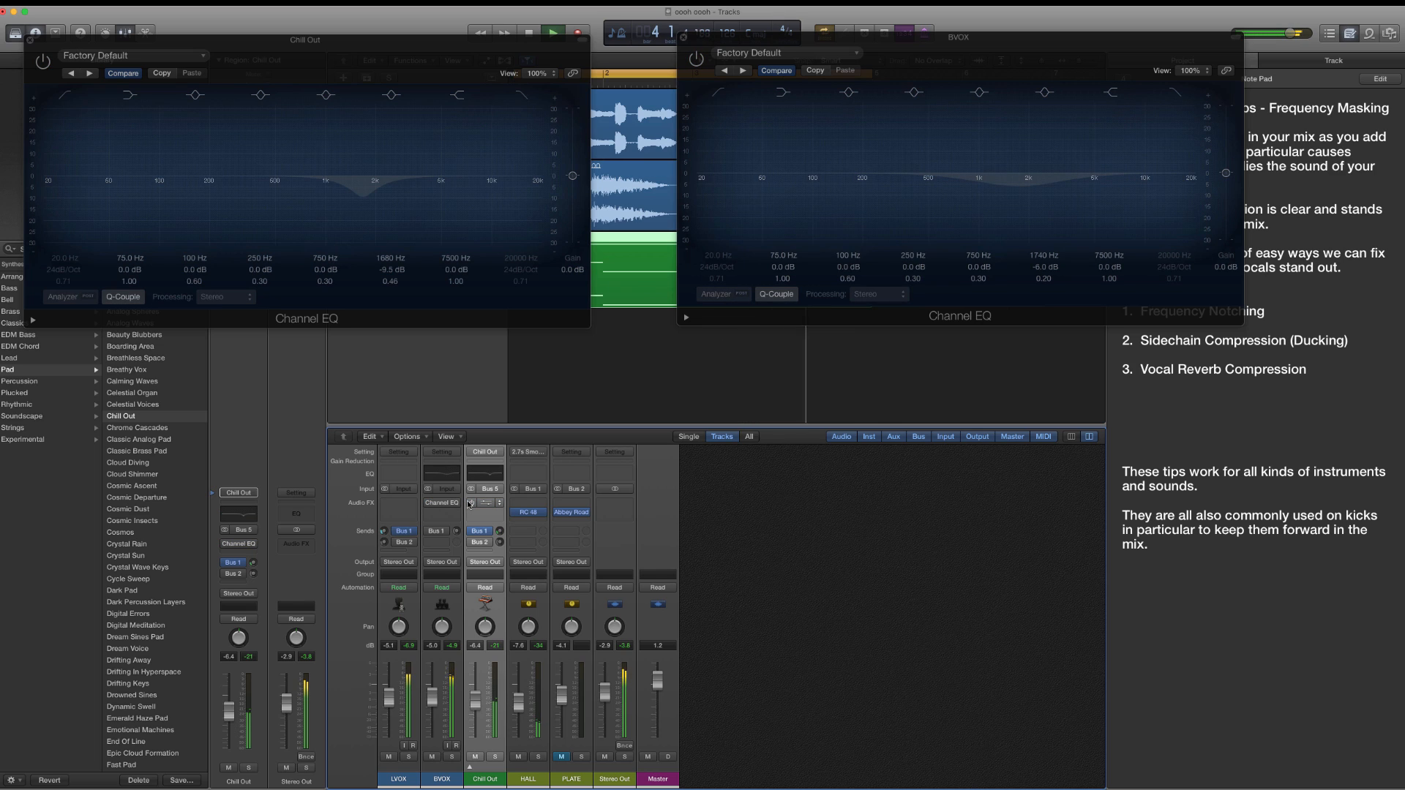
{"action": "left_click", "coordinate": [469, 504]}
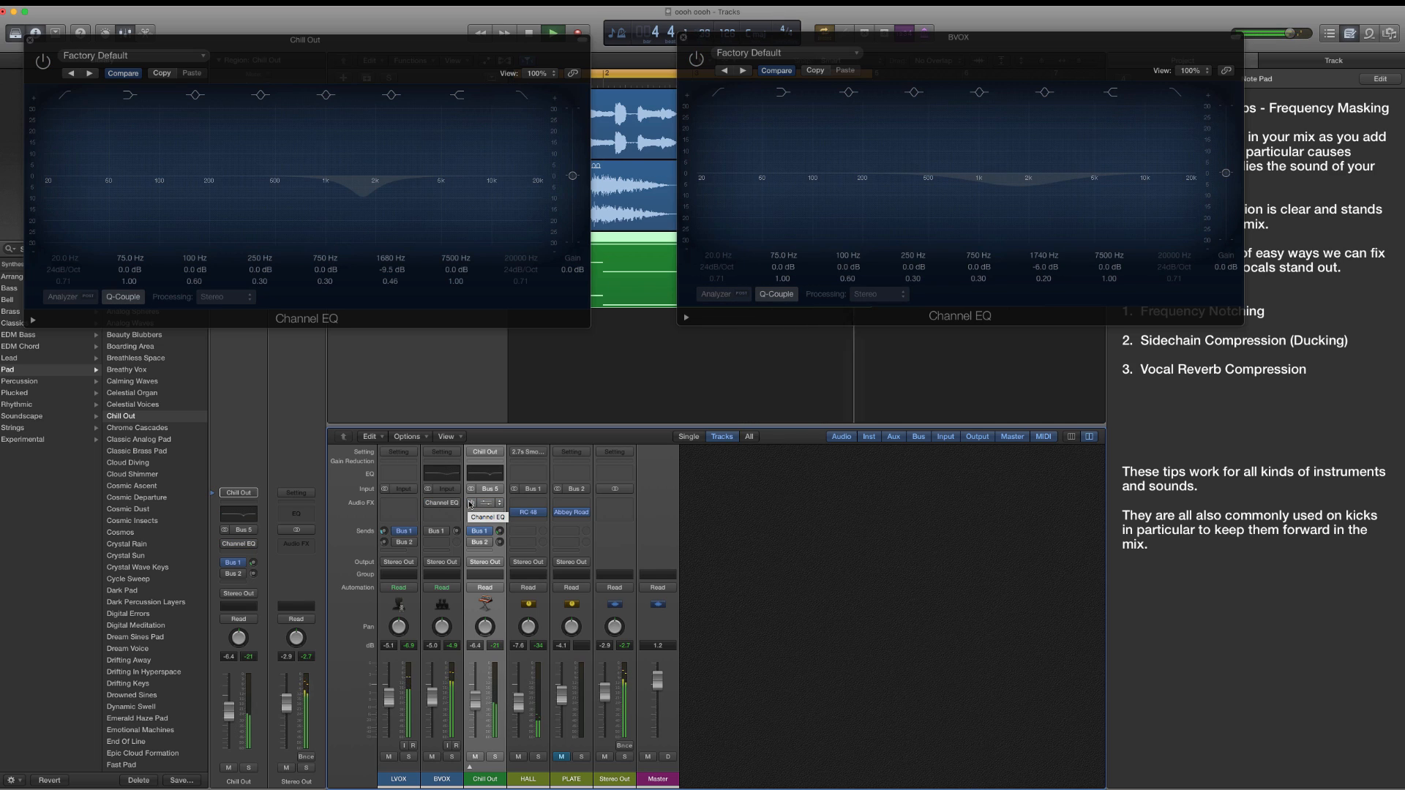
{"action": "left_click", "coordinate": [428, 503]}
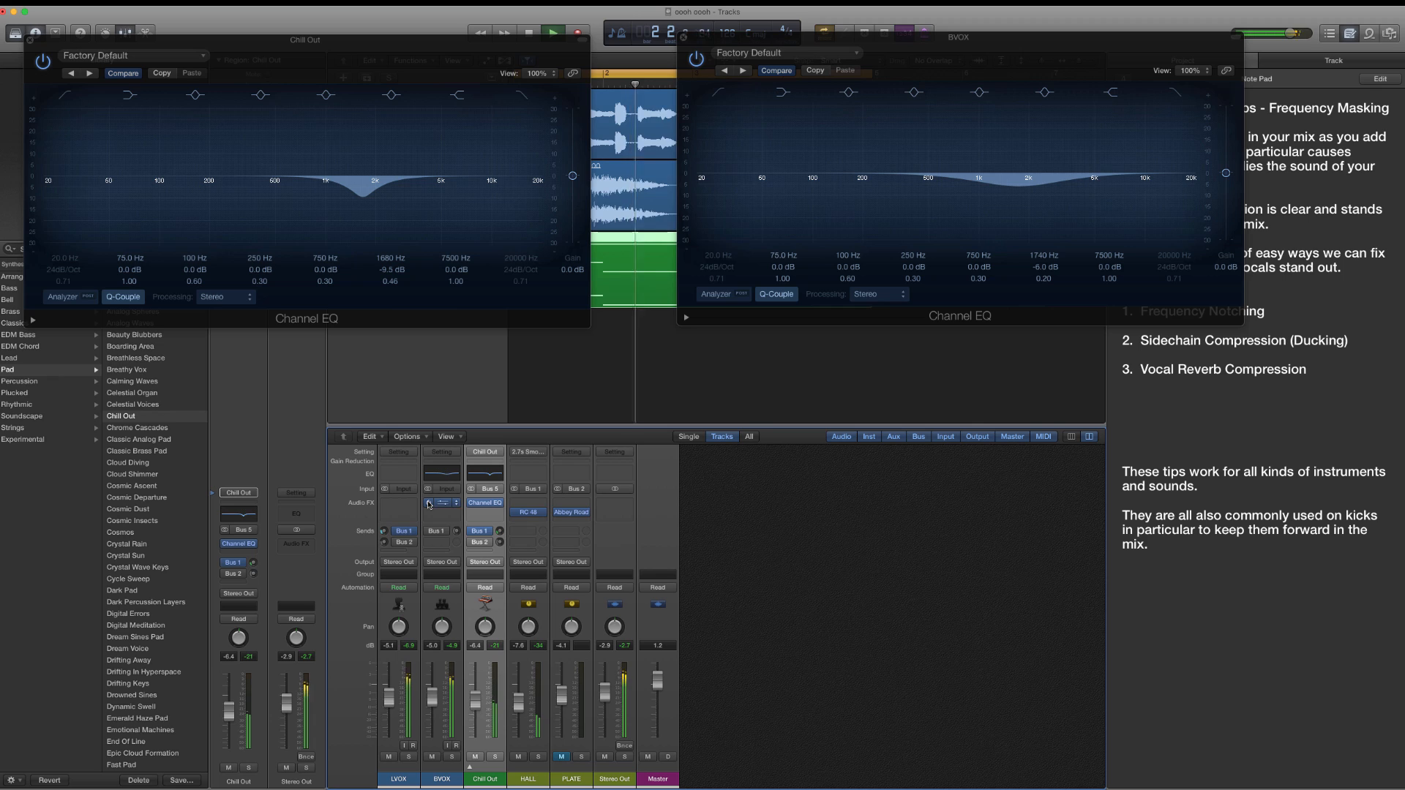
{"action": "key", "text": "space"}
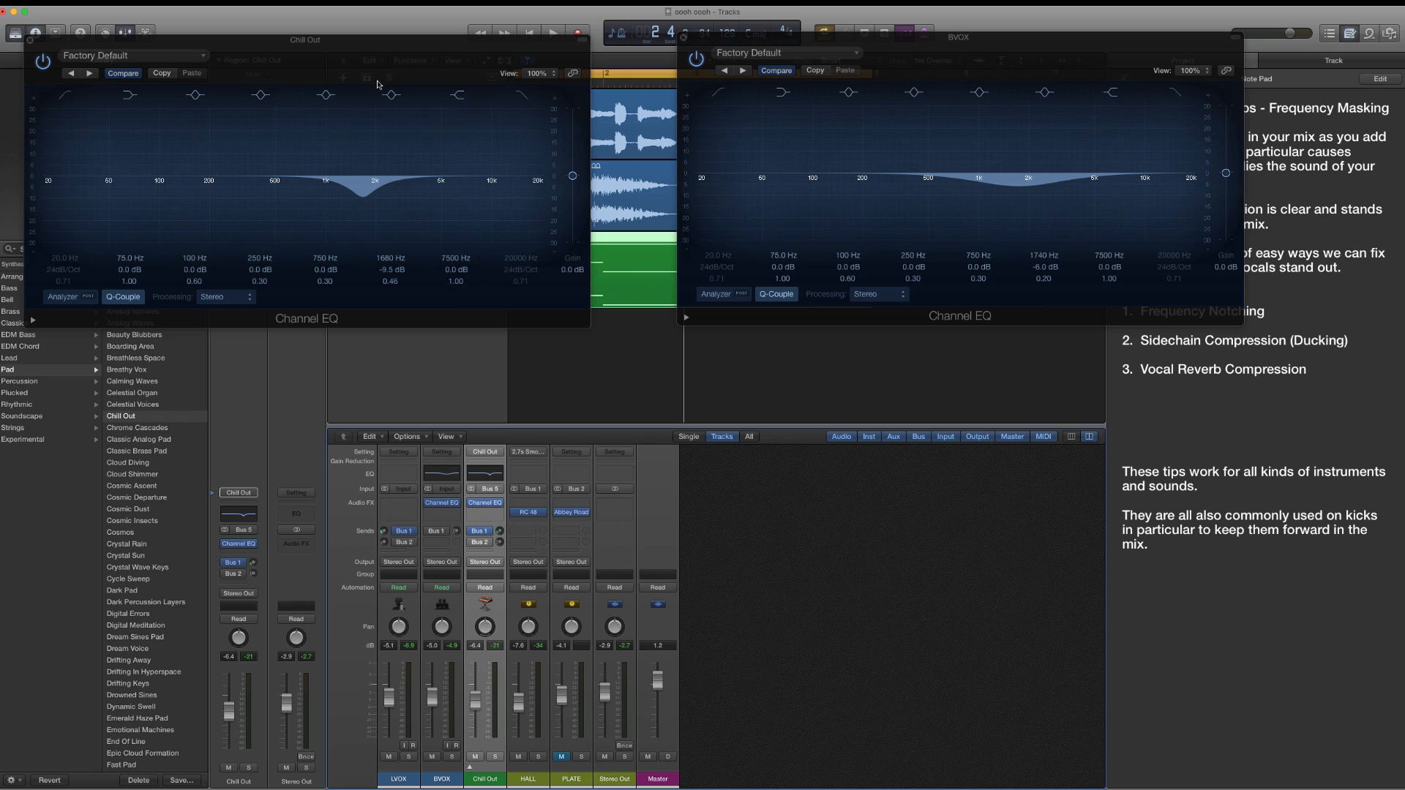
- Close both EQ windows and insert a Compressor after the Channel EQ on BVOX, moving its window clear of the channel strips
{"action": "left_click", "coordinate": [683, 38]}
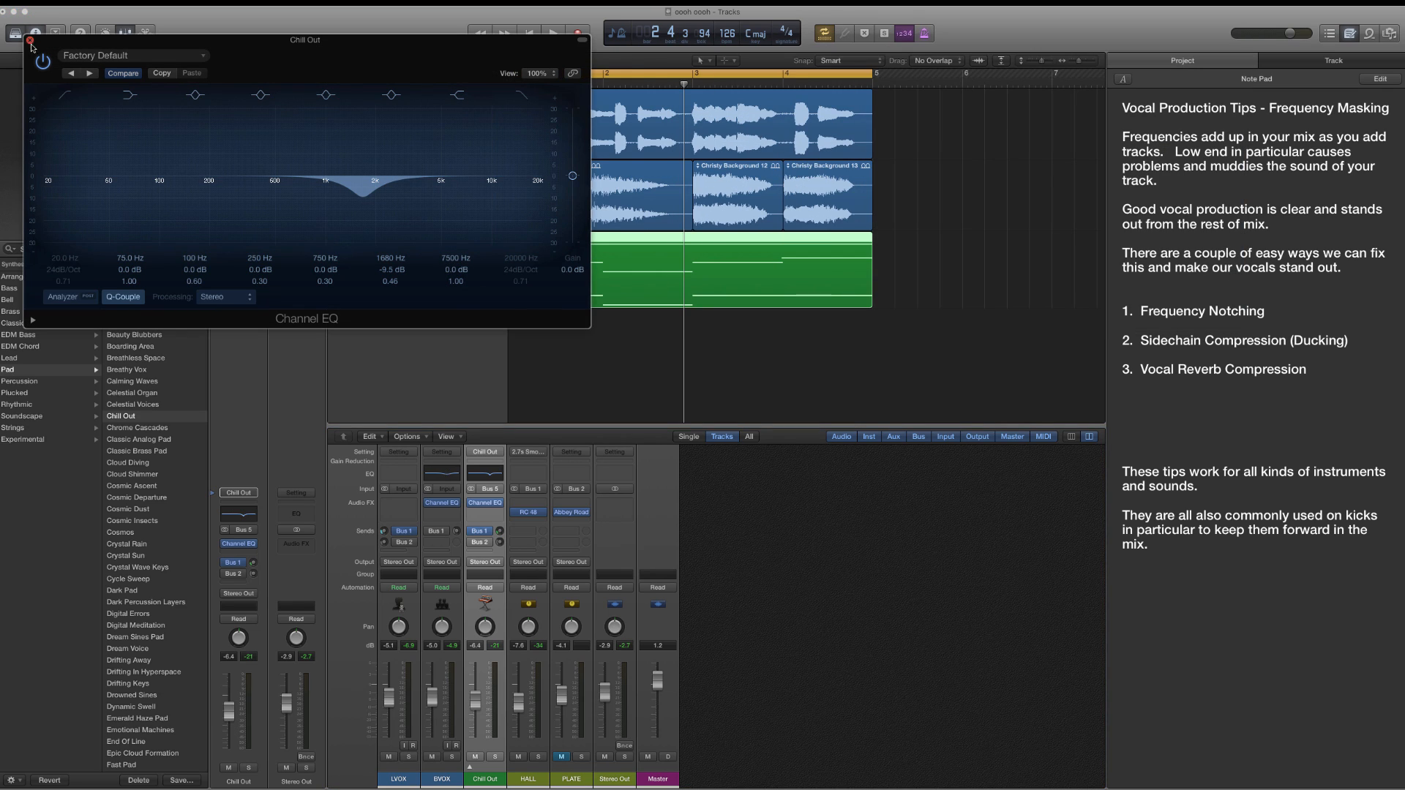
{"action": "key", "text": "super+w"}
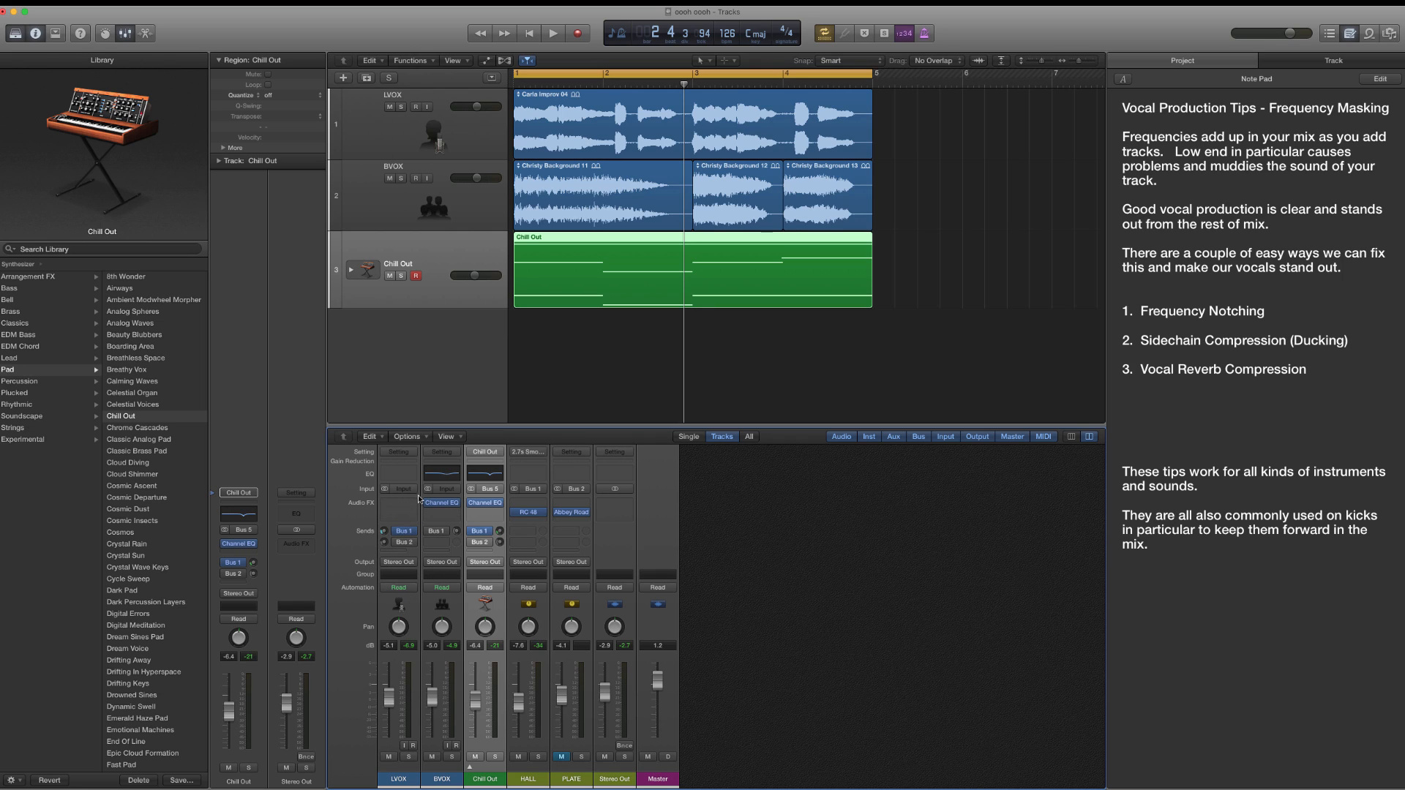
{"action": "left_click", "coordinate": [441, 512]}
{"action": "mouse_move", "coordinate": [450, 551]}
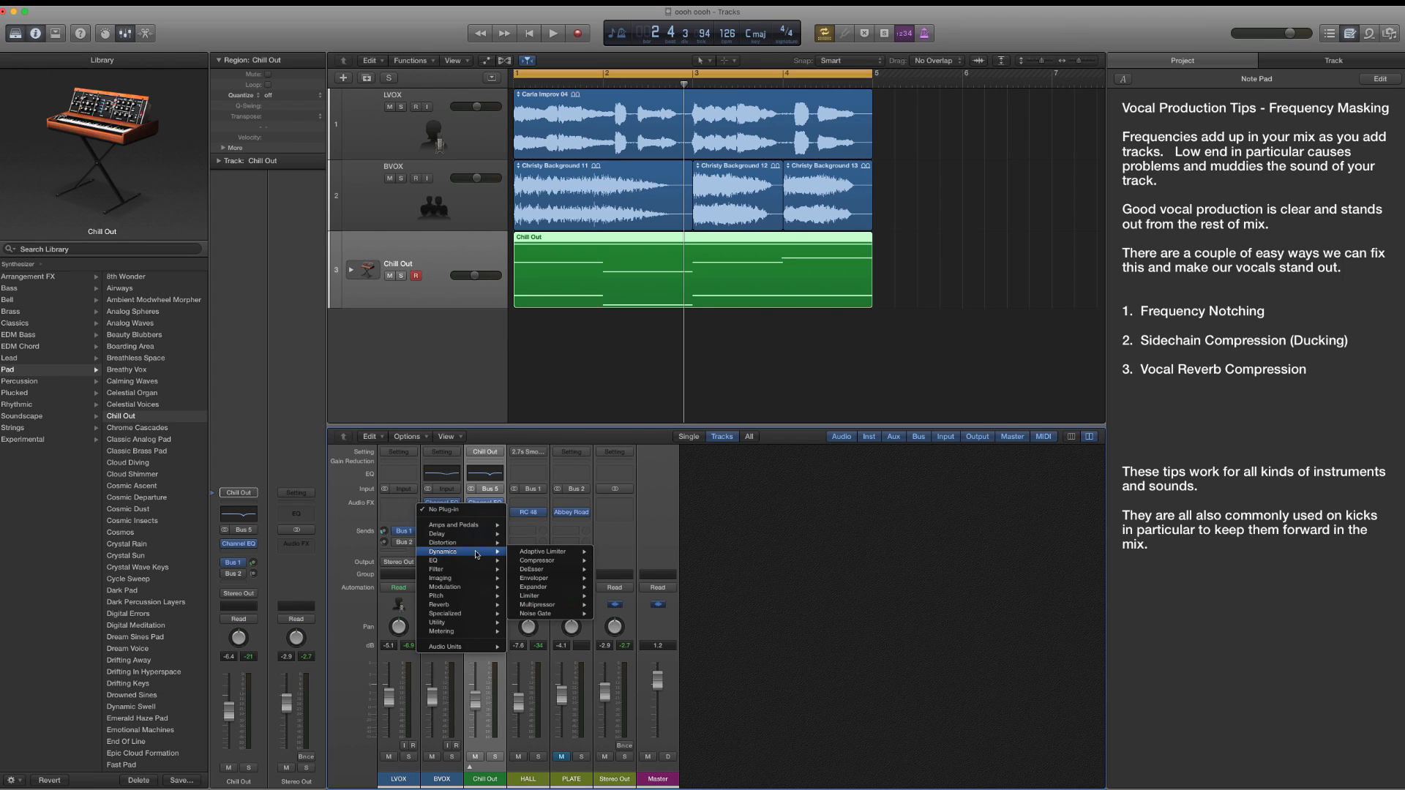
{"action": "left_click", "coordinate": [537, 562]}
{"action": "left_click_drag", "start_coordinate": [440, 48], "coordinate": [839, 60]}
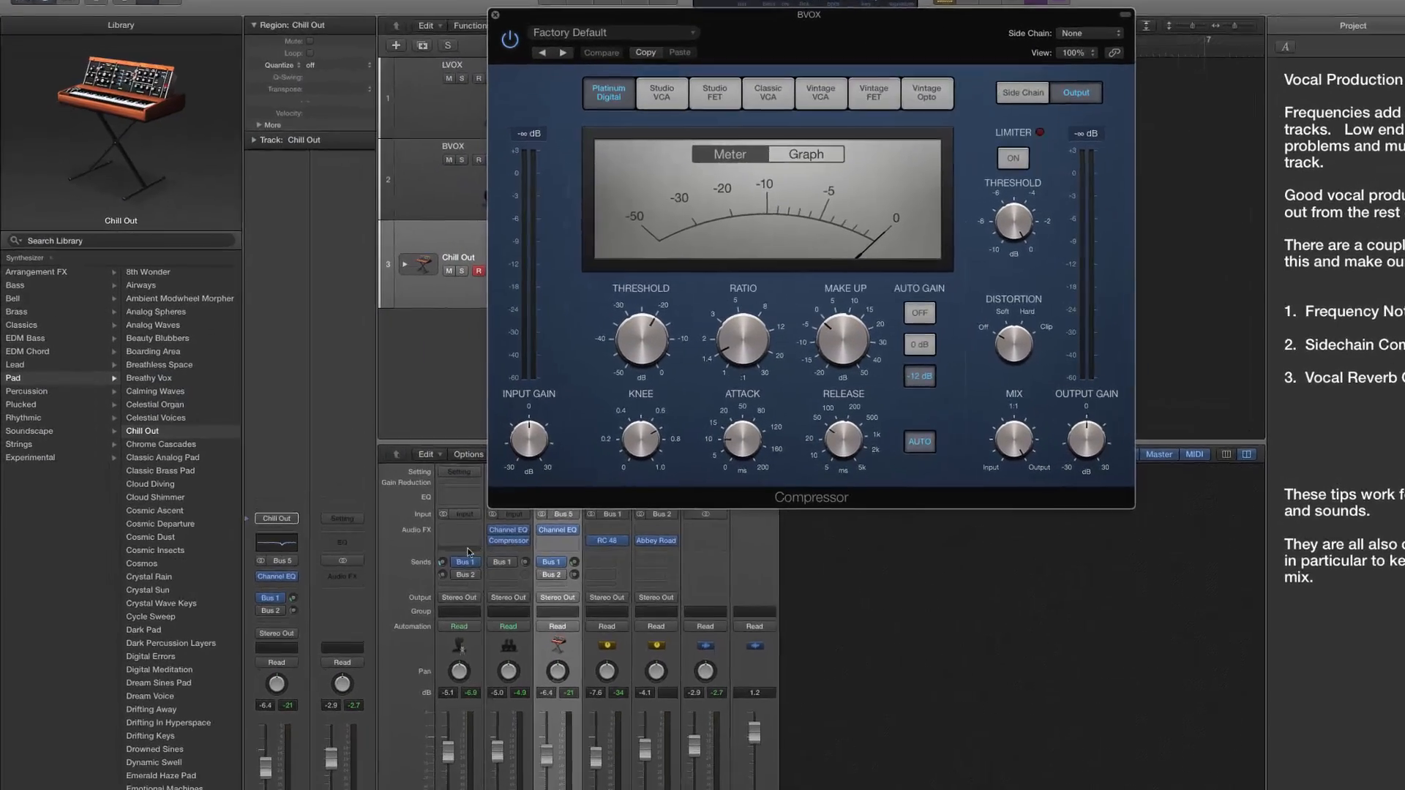
- Add a third send on the LVOX channel, routed to Bus 10
{"action": "left_click", "coordinate": [468, 589]}
{"action": "mouse_move", "coordinate": [480, 643]}
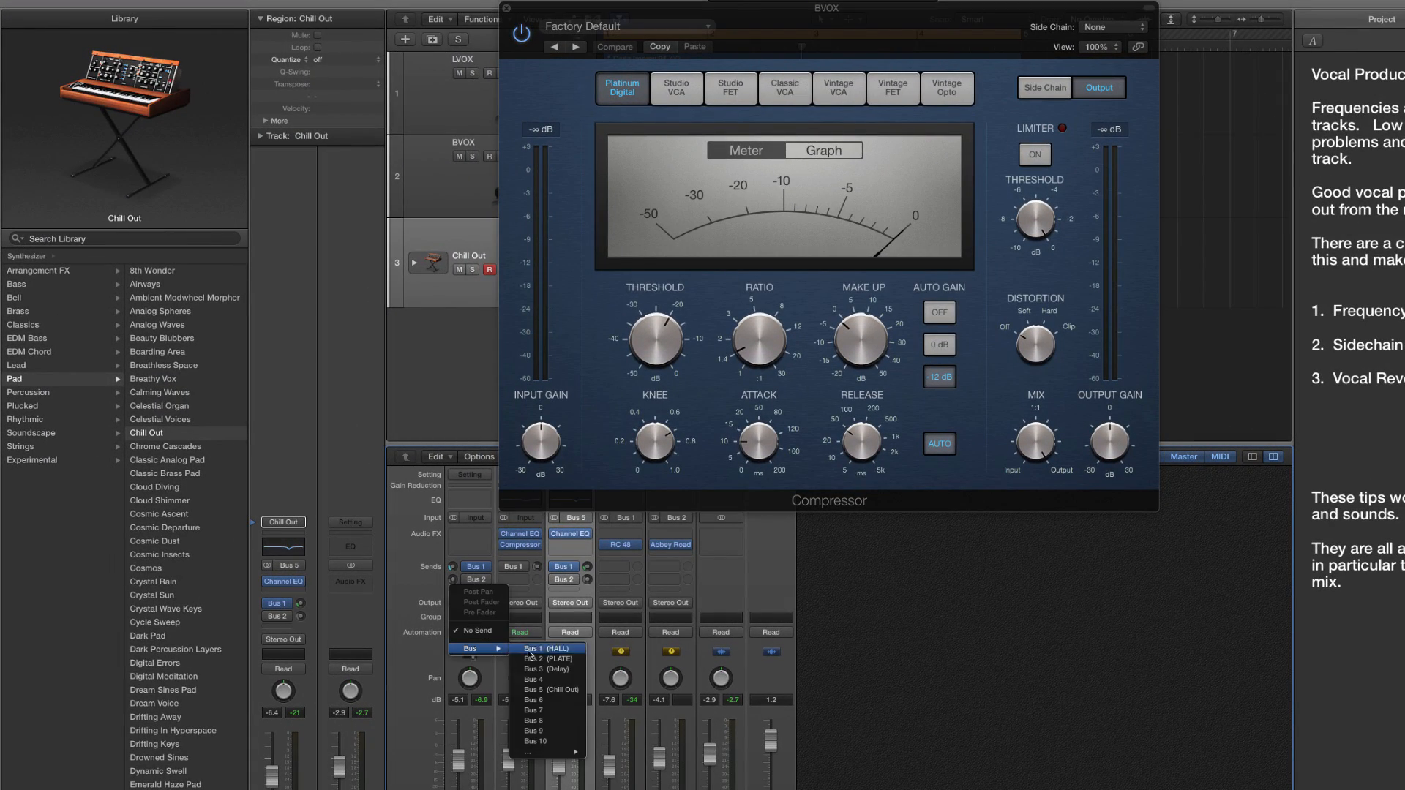
{"action": "left_click", "coordinate": [536, 741]}
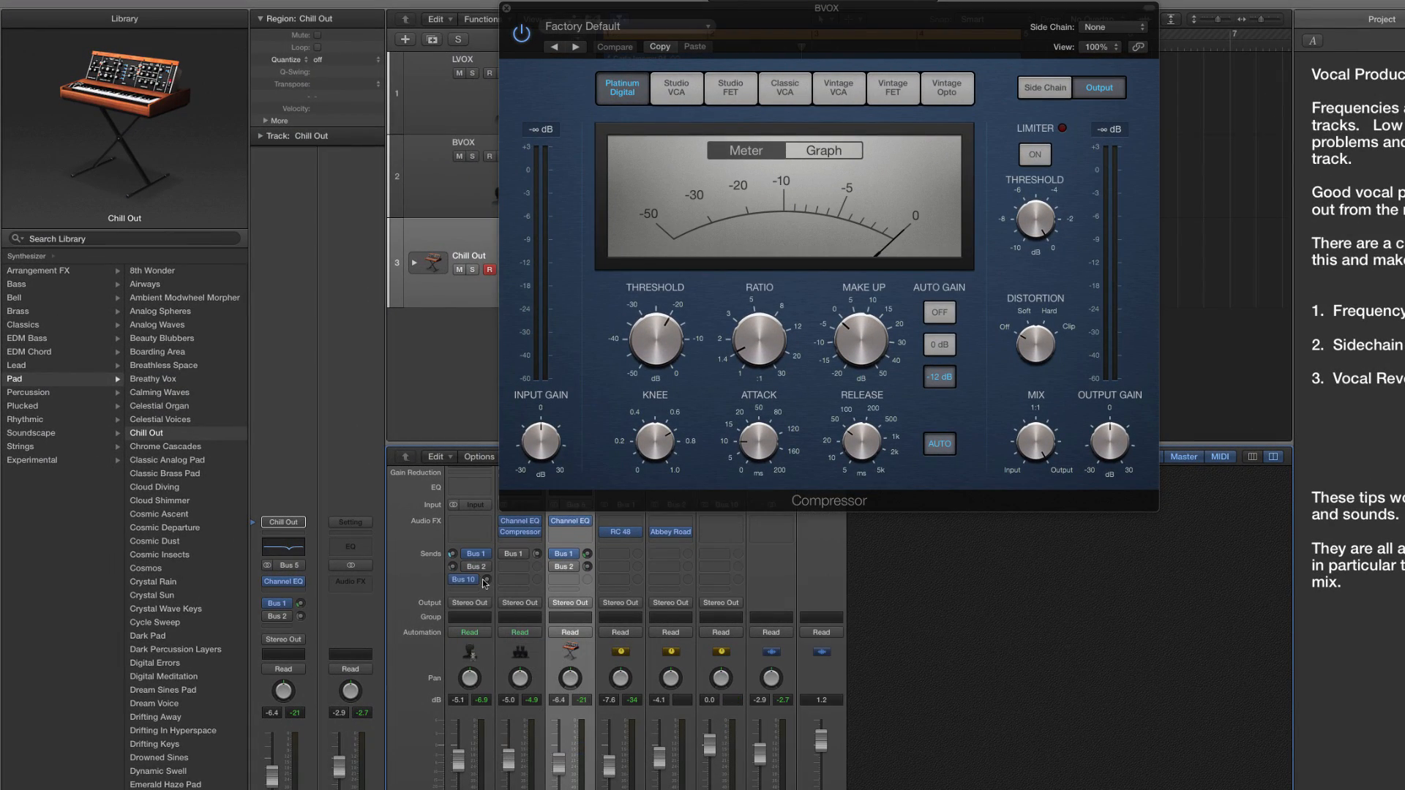
- Set the LVOX send to Bus 10 to 0 dB and choose Bus 10 as the BVOX Compressor's side chain
{"action": "left_click", "coordinate": [485, 579], "text": "alt"}
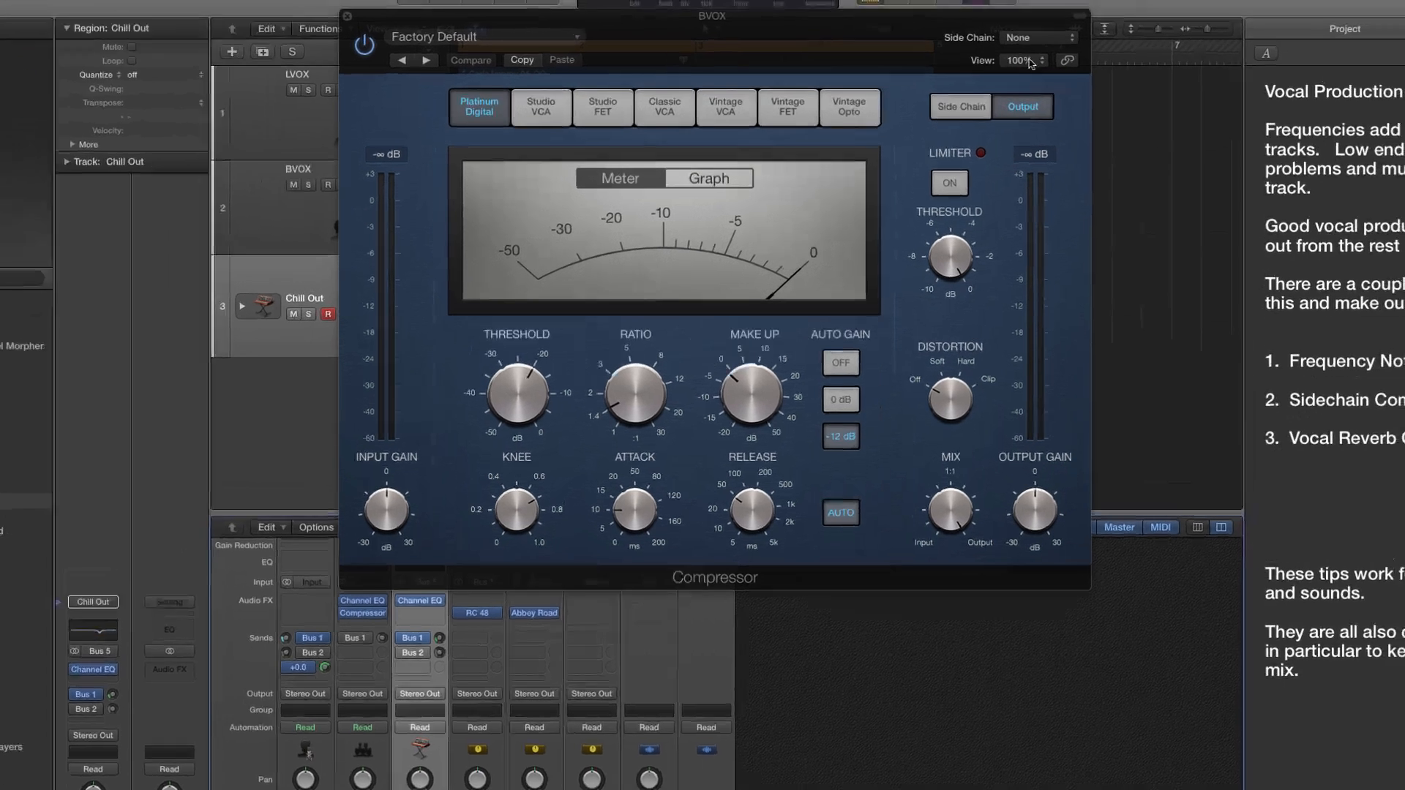
{"action": "left_click", "coordinate": [1112, 27]}
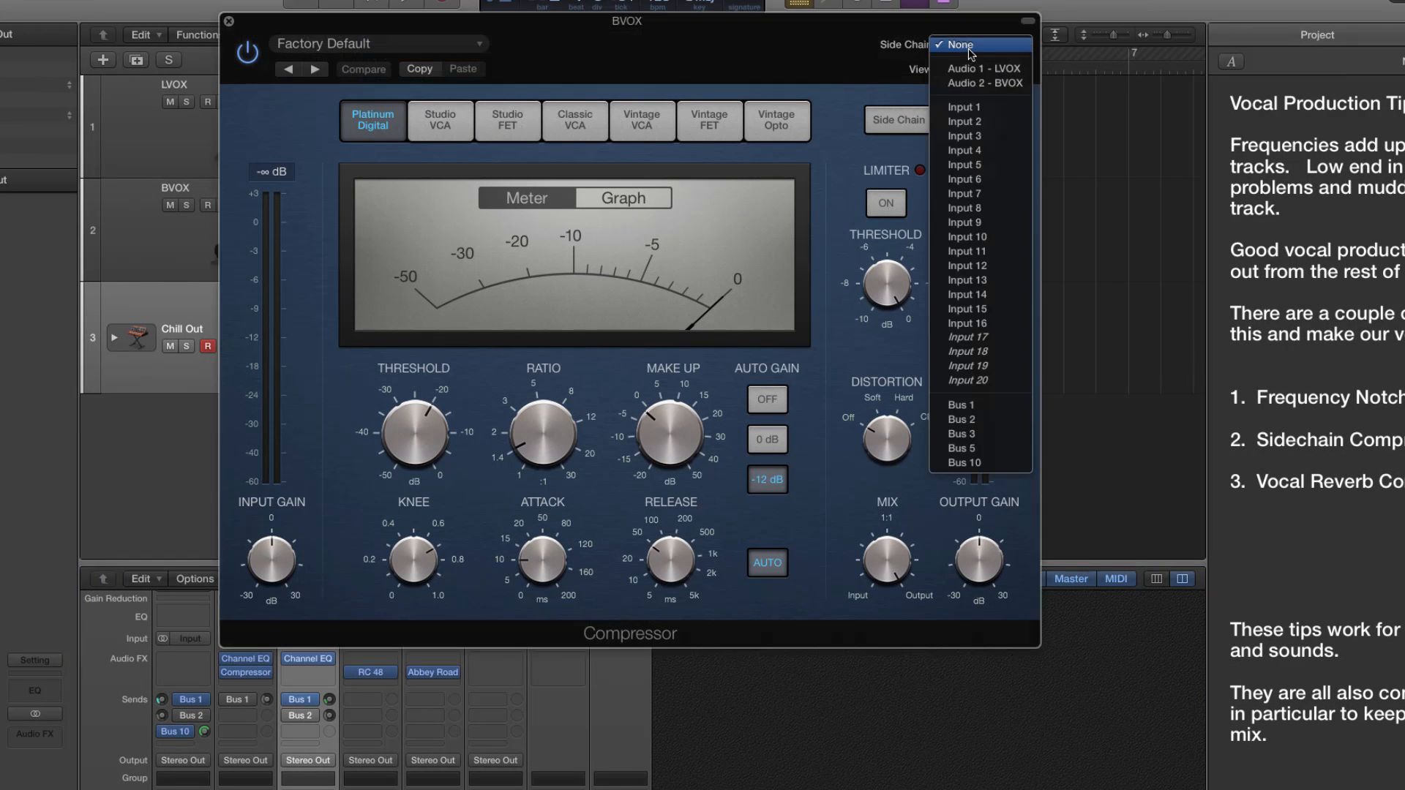
{"action": "left_click", "coordinate": [966, 462]}
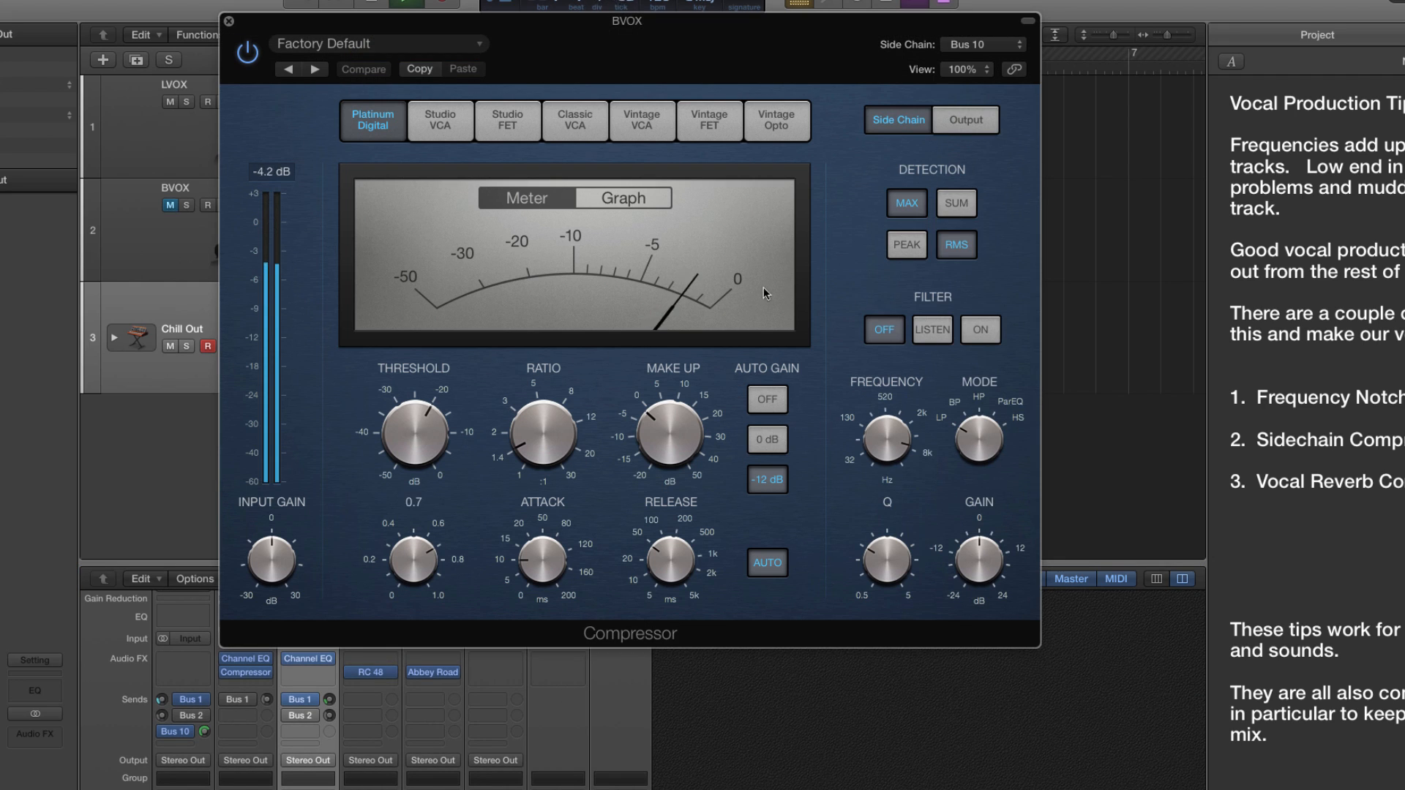
- Set the BVOX Compressor's threshold to about -25.5 dB and copy the plug-in to the Chill Out channel after its Channel EQ
{"action": "left_click_drag", "start_coordinate": [414, 433], "coordinate": [614, 431]}
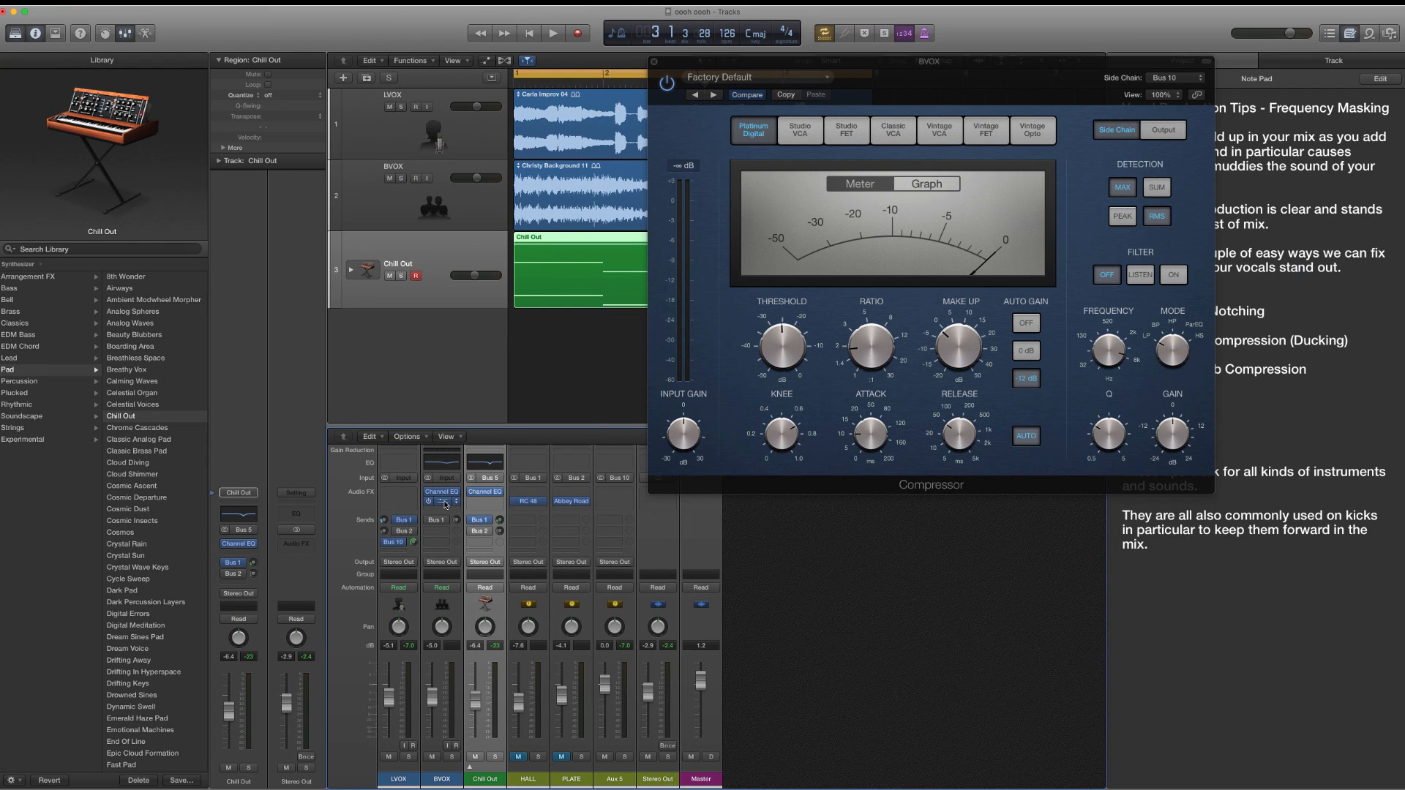
{"action": "left_click_drag", "start_coordinate": [444, 503], "coordinate": [485, 501]}
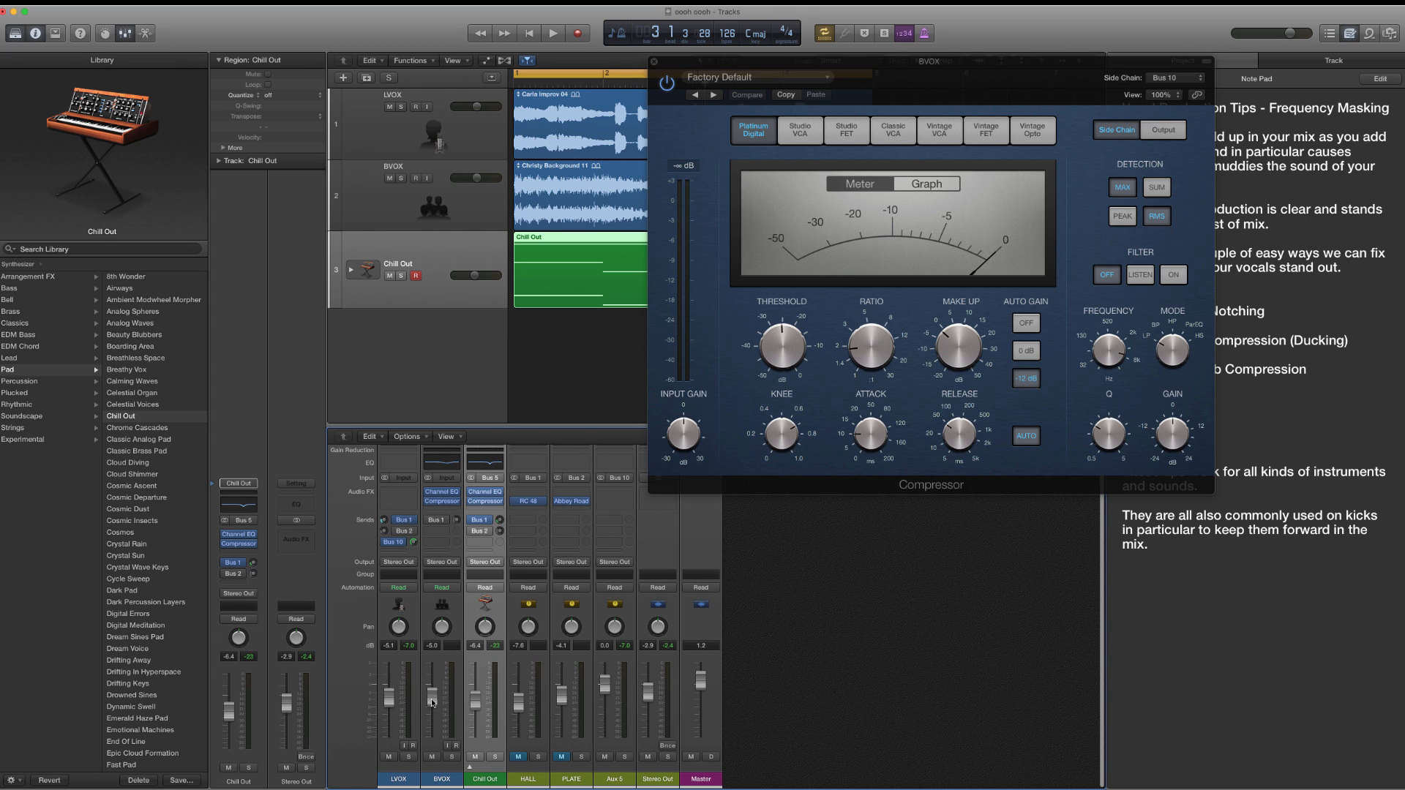
- Mute BVOX and play the loop to hear the pad ducking under the lead vocal
{"action": "left_click", "coordinate": [431, 757]}
{"action": "key", "text": "space"}
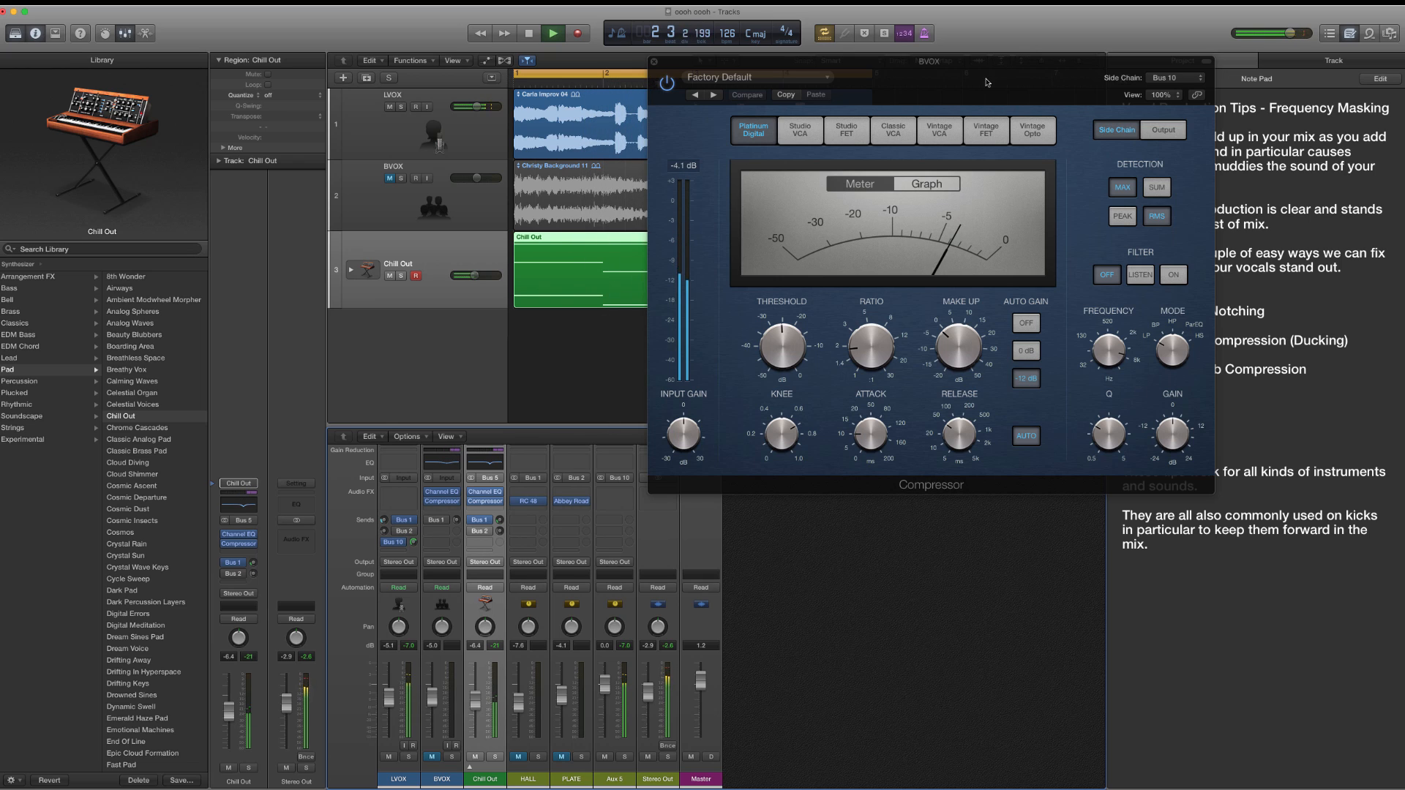
{"action": "key", "text": "space"}
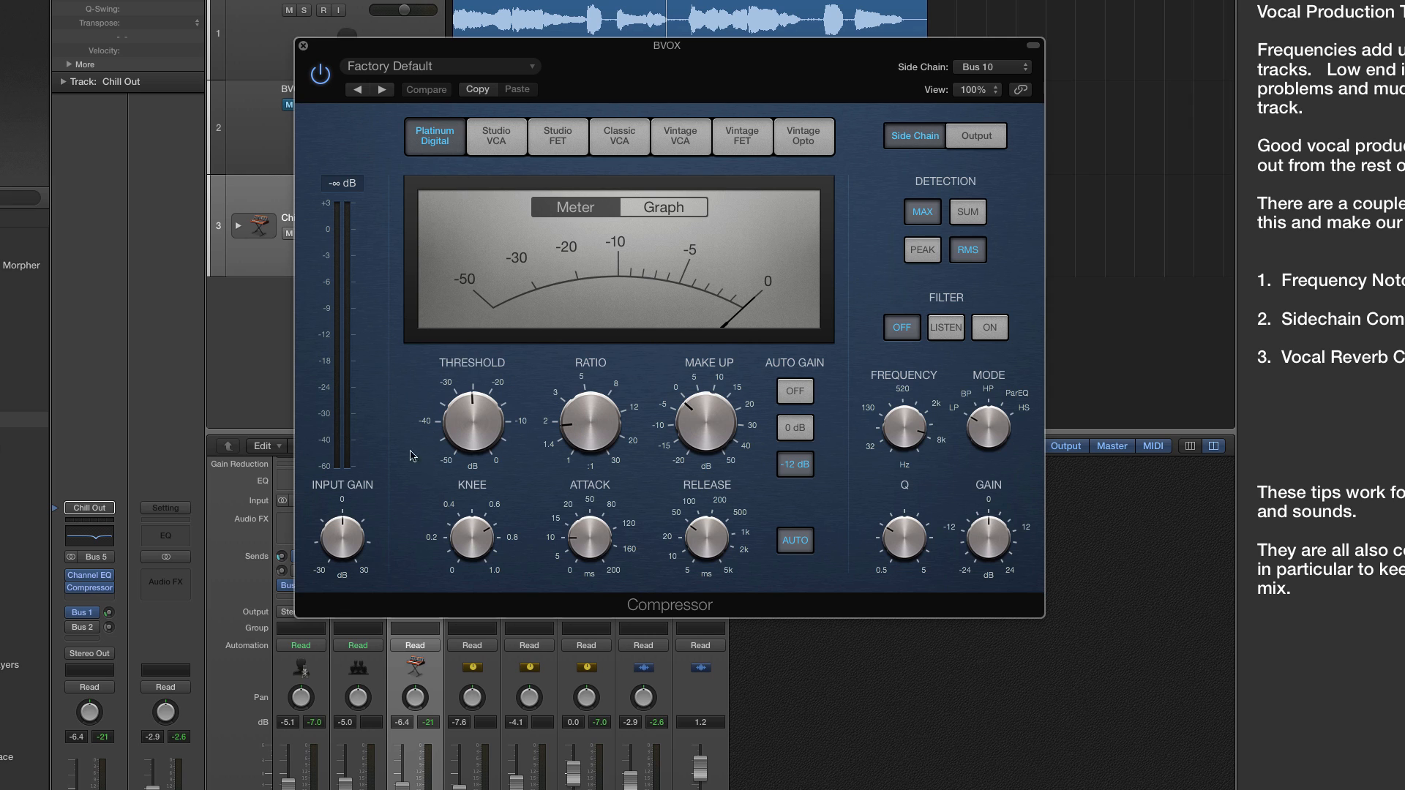
- Set the Compressor's ratio to about 1.9:1 and release to 100 ms, and raise its attack and make-up gain
{"action": "key", "text": "space"}
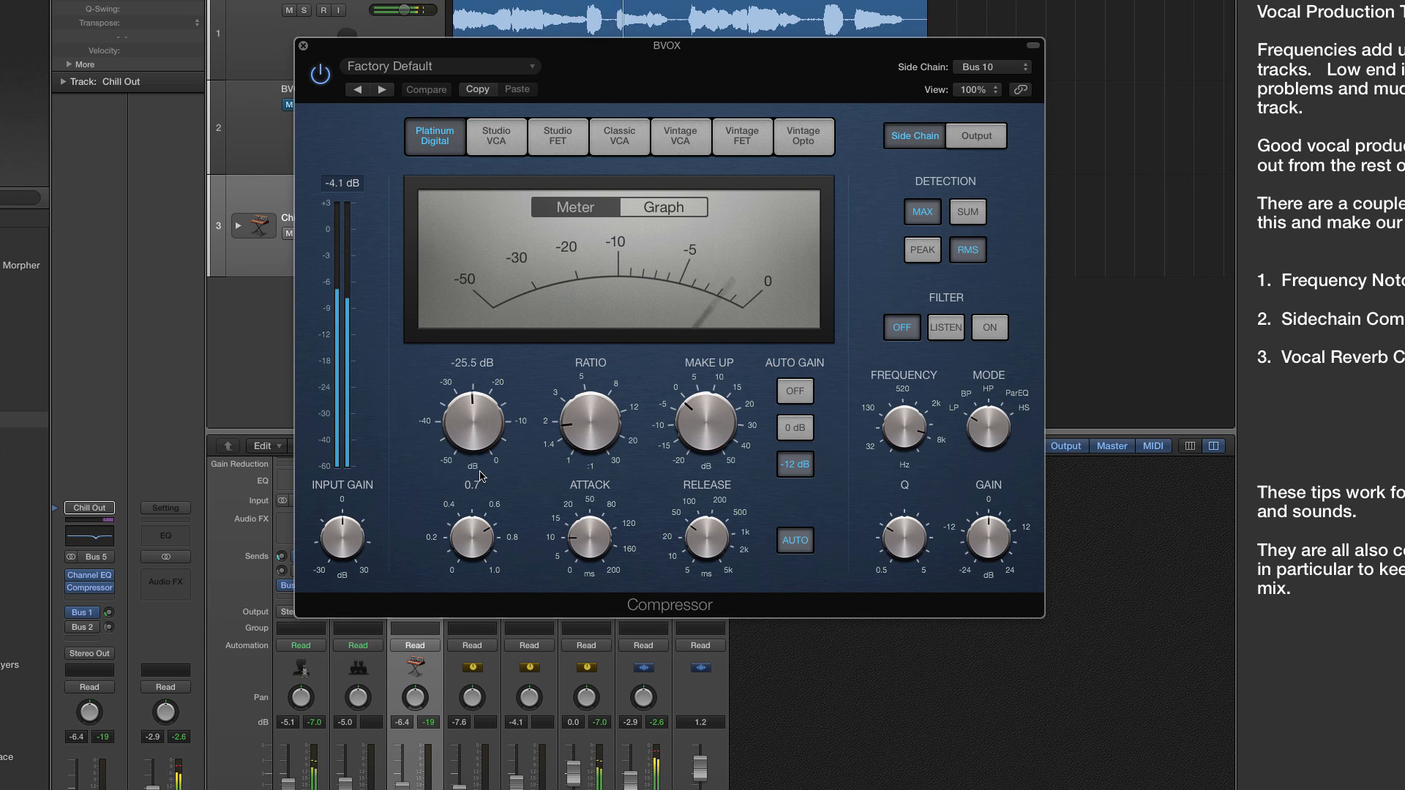
{"action": "mouse_move", "coordinate": [569, 424]}
{"action": "left_click_drag", "start_coordinate": [570, 425], "coordinate": [590, 423]}
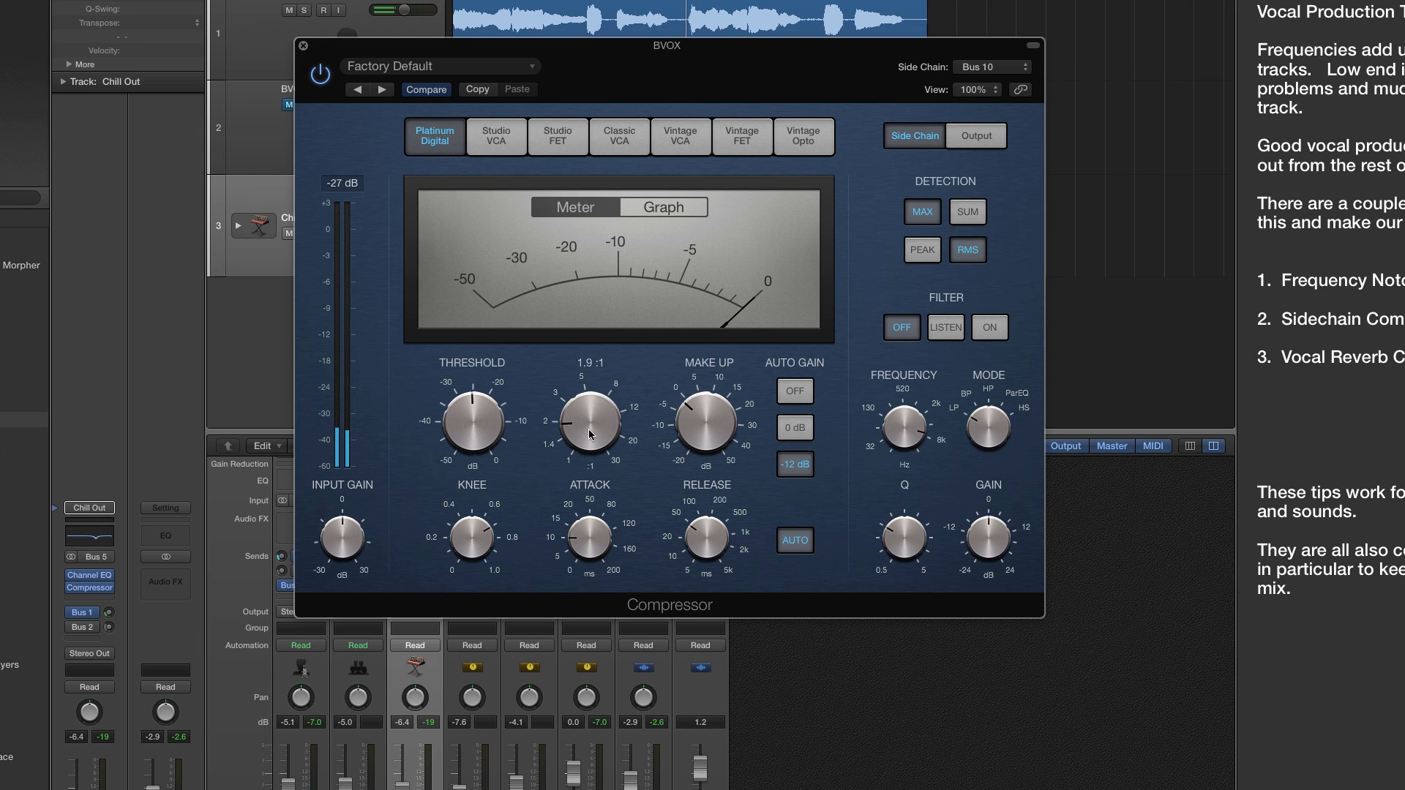
{"action": "left_click_drag", "start_coordinate": [581, 529], "coordinate": [588, 524]}
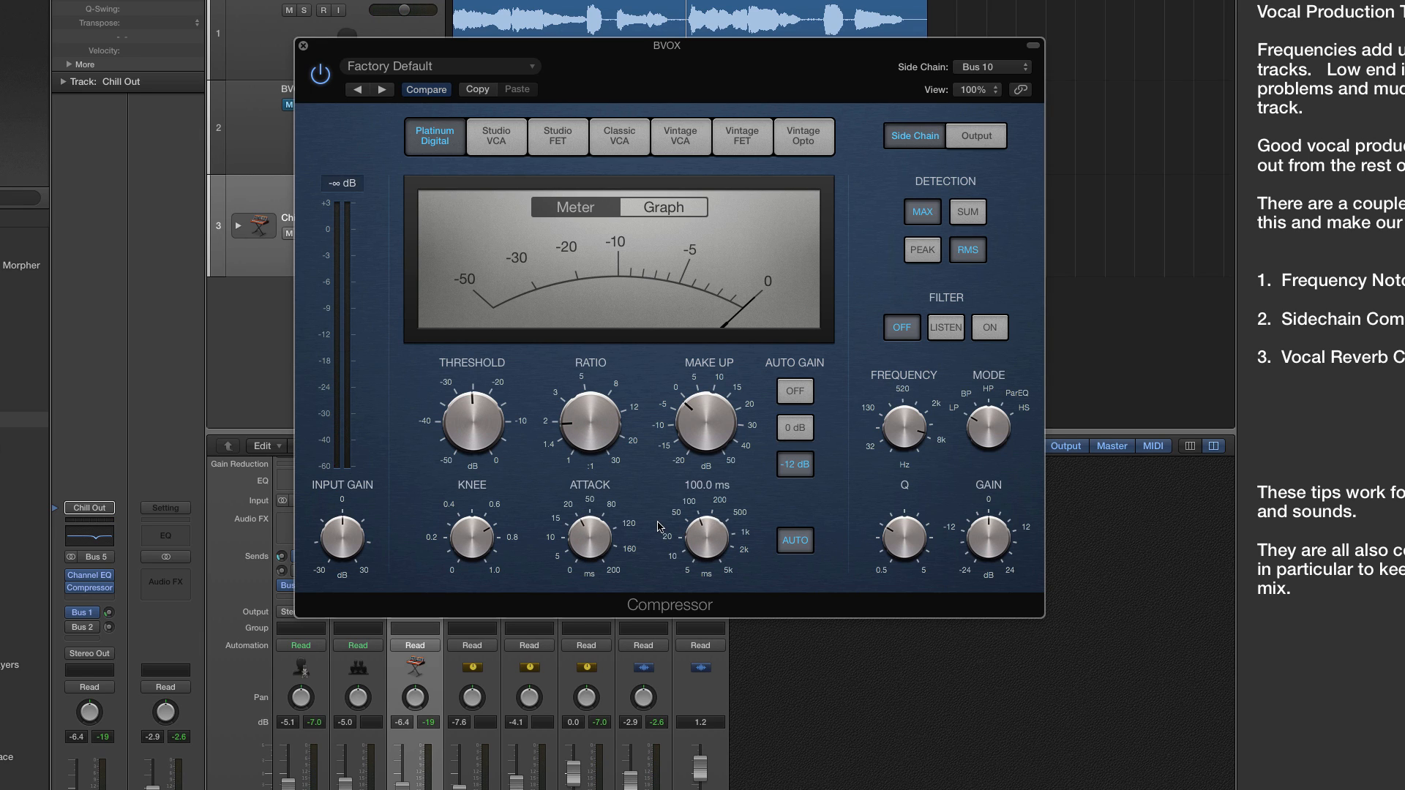
{"action": "mouse_move", "coordinate": [701, 441]}
{"action": "left_click_drag", "start_coordinate": [710, 423], "coordinate": [704, 437]}
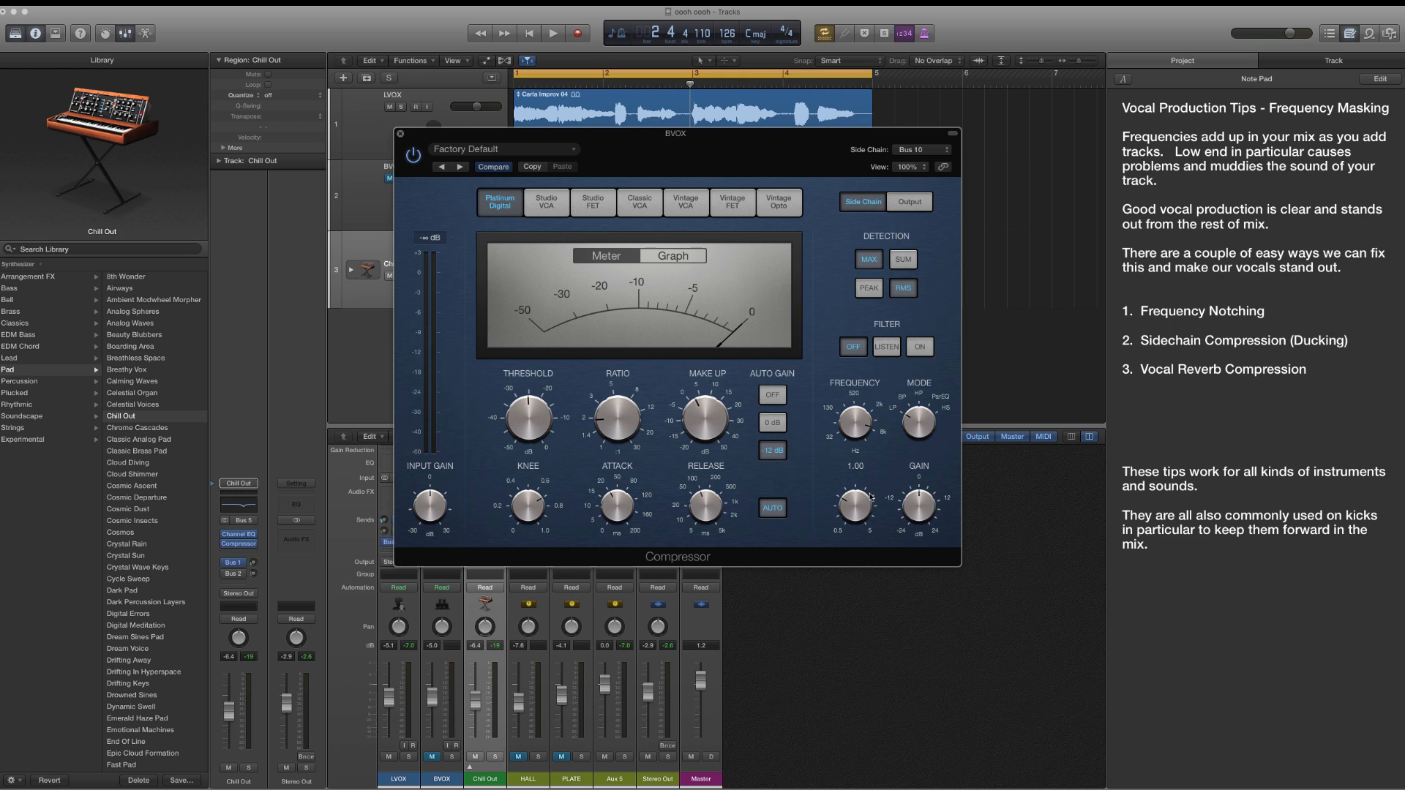
- Rebalance the faders during playback to about -4.7 dB on LVOX and -1.5 dB on Chill Out
{"action": "key", "text": "space"}
{"action": "mouse_move", "coordinate": [699, 423]}
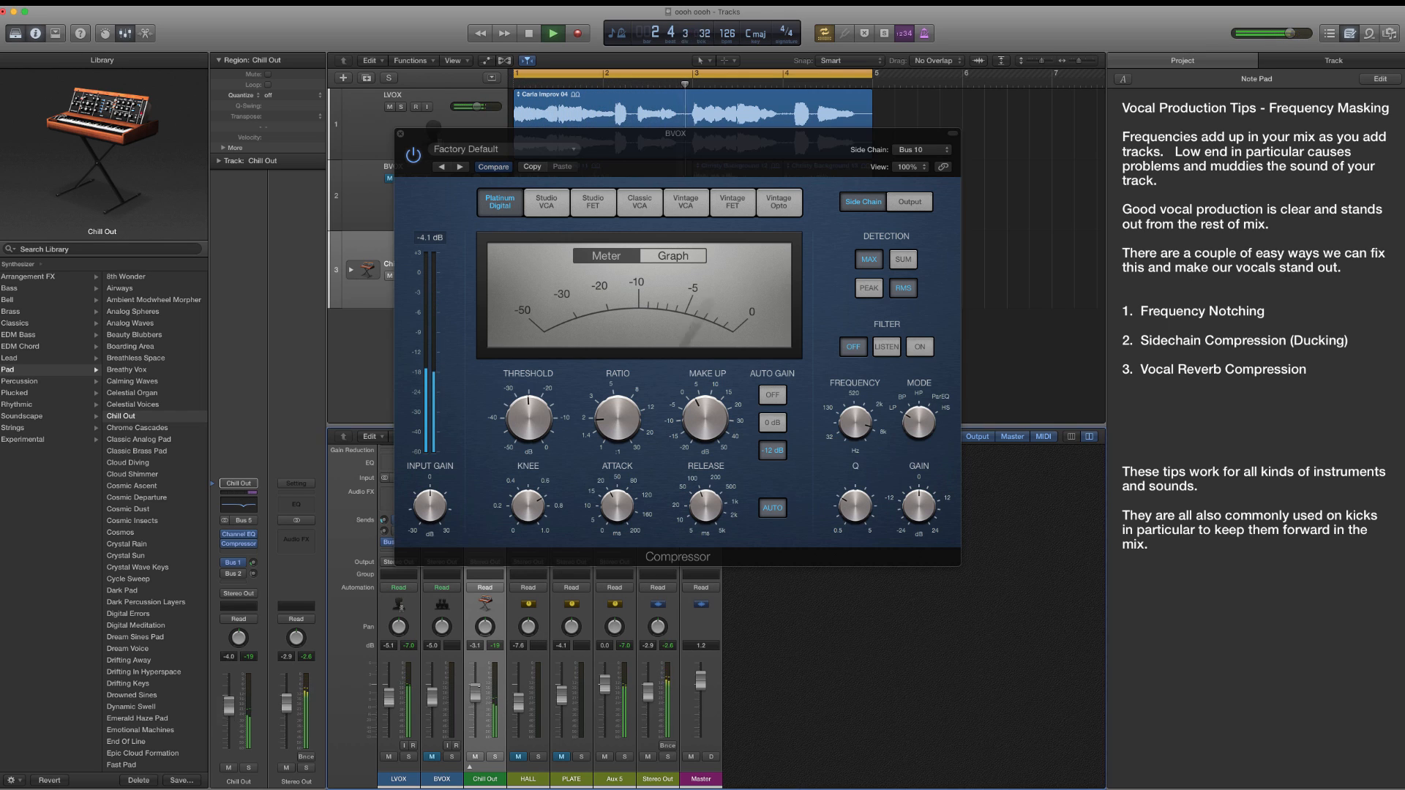
{"action": "left_click_drag", "start_coordinate": [476, 691], "coordinate": [476, 682]}
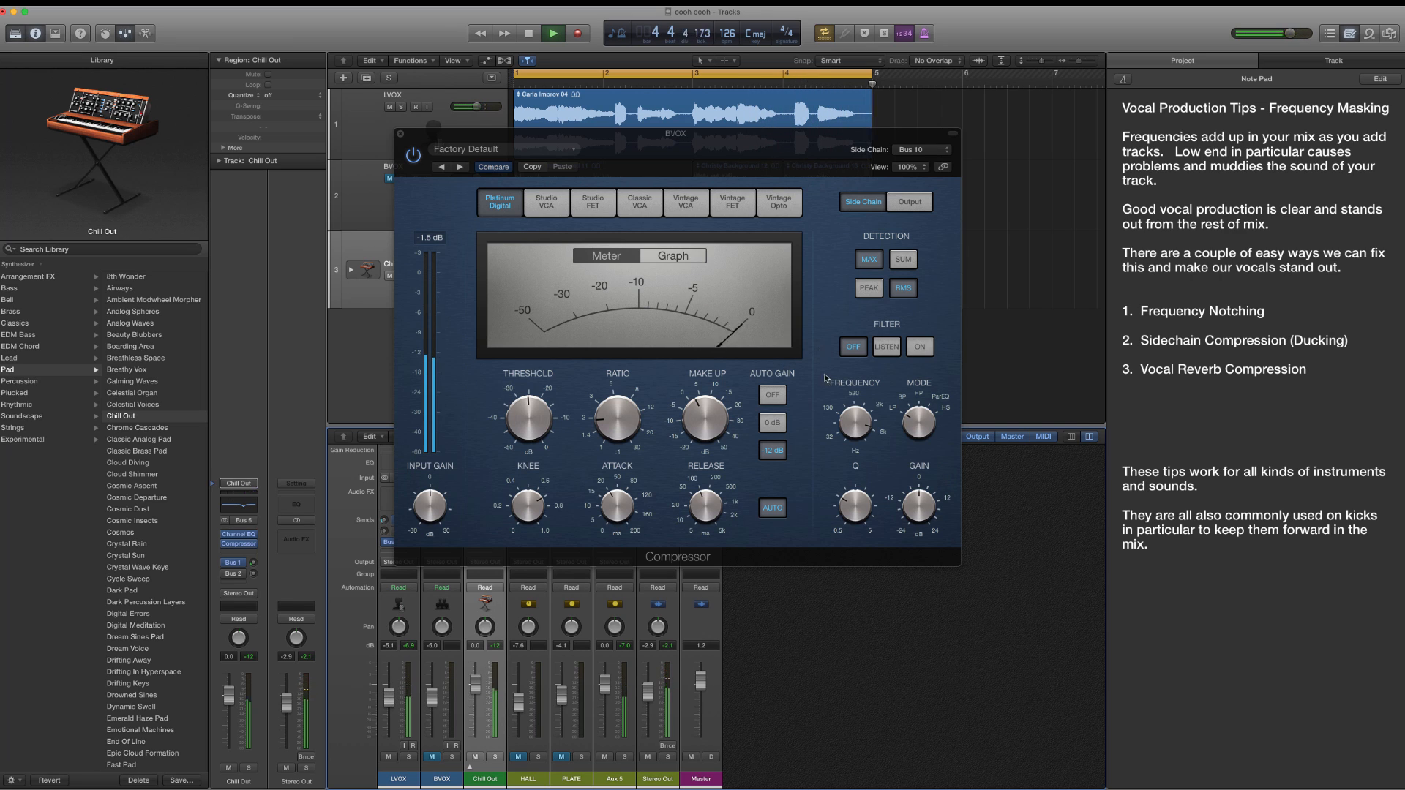
{"action": "mouse_move", "coordinate": [692, 437]}
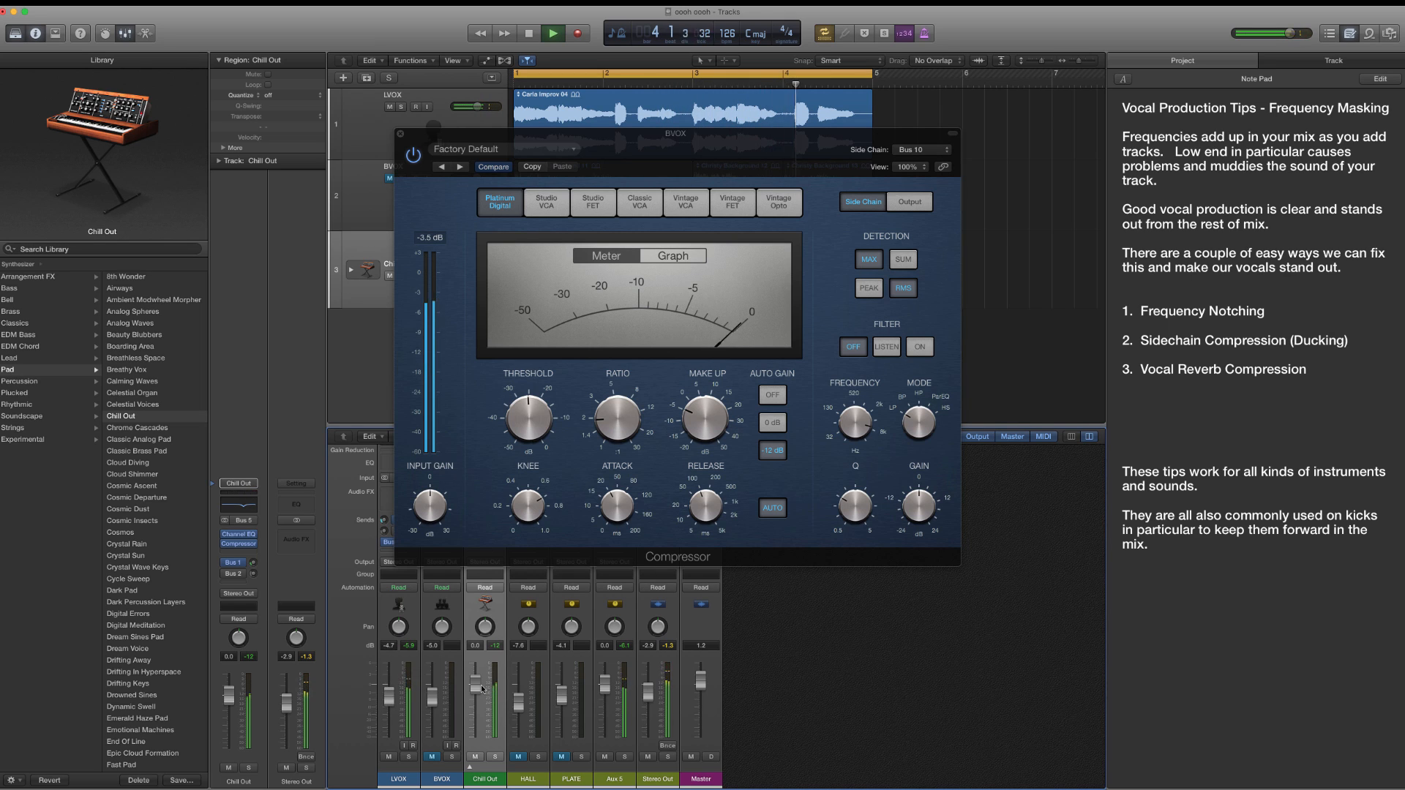
{"action": "key", "text": "space"}
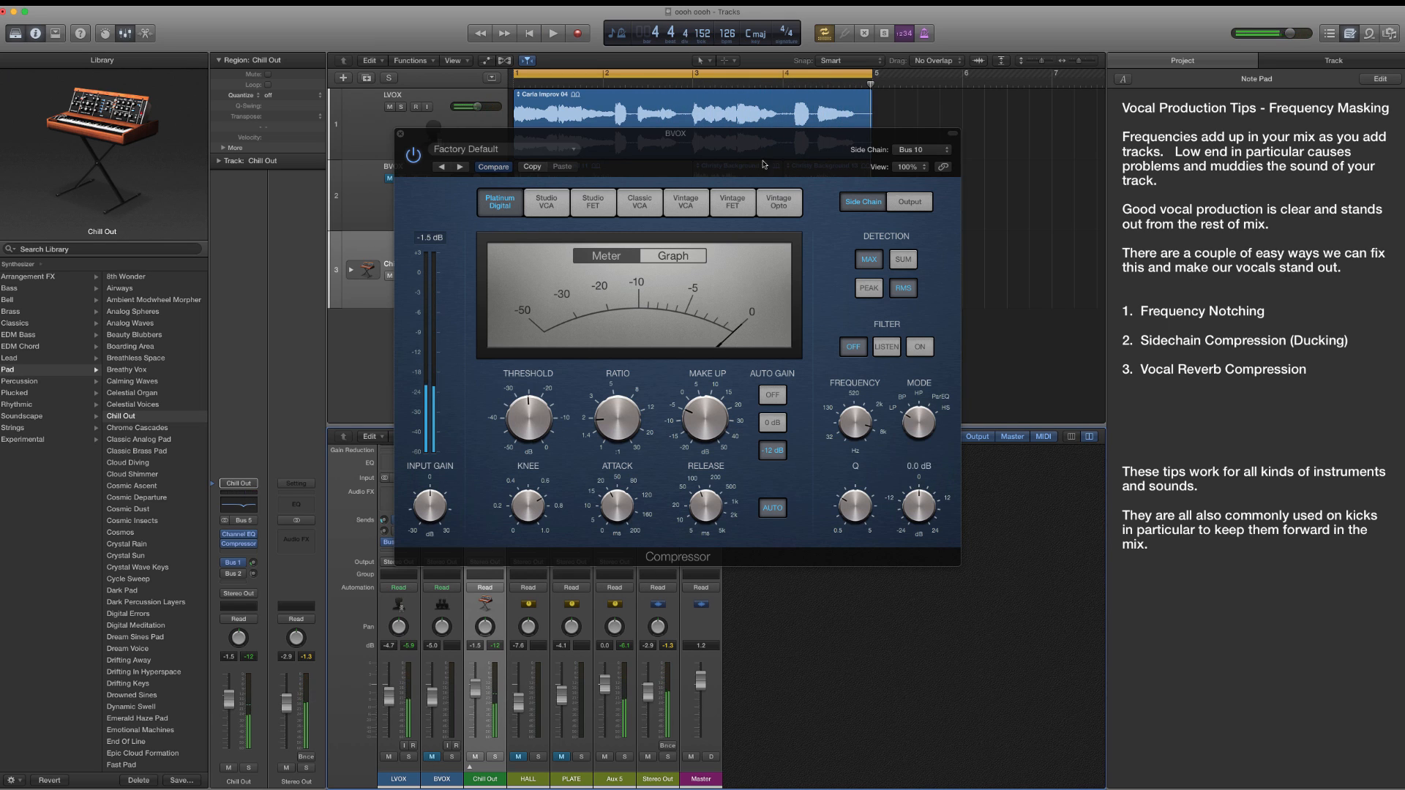
- Compare the mix with the open Compressor bypassed and re-enabled during playback
{"action": "key", "text": "space"}
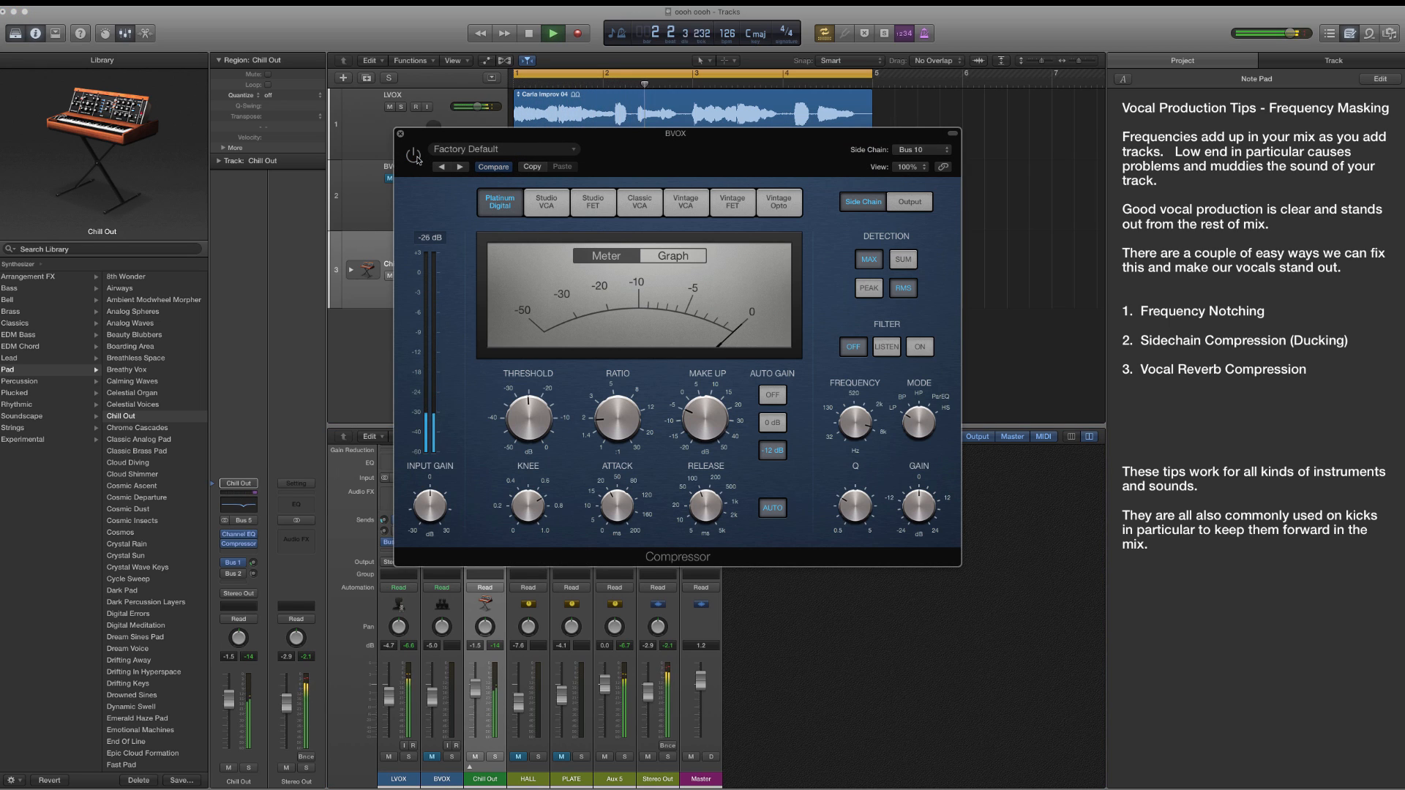
{"action": "left_click", "coordinate": [415, 156]}
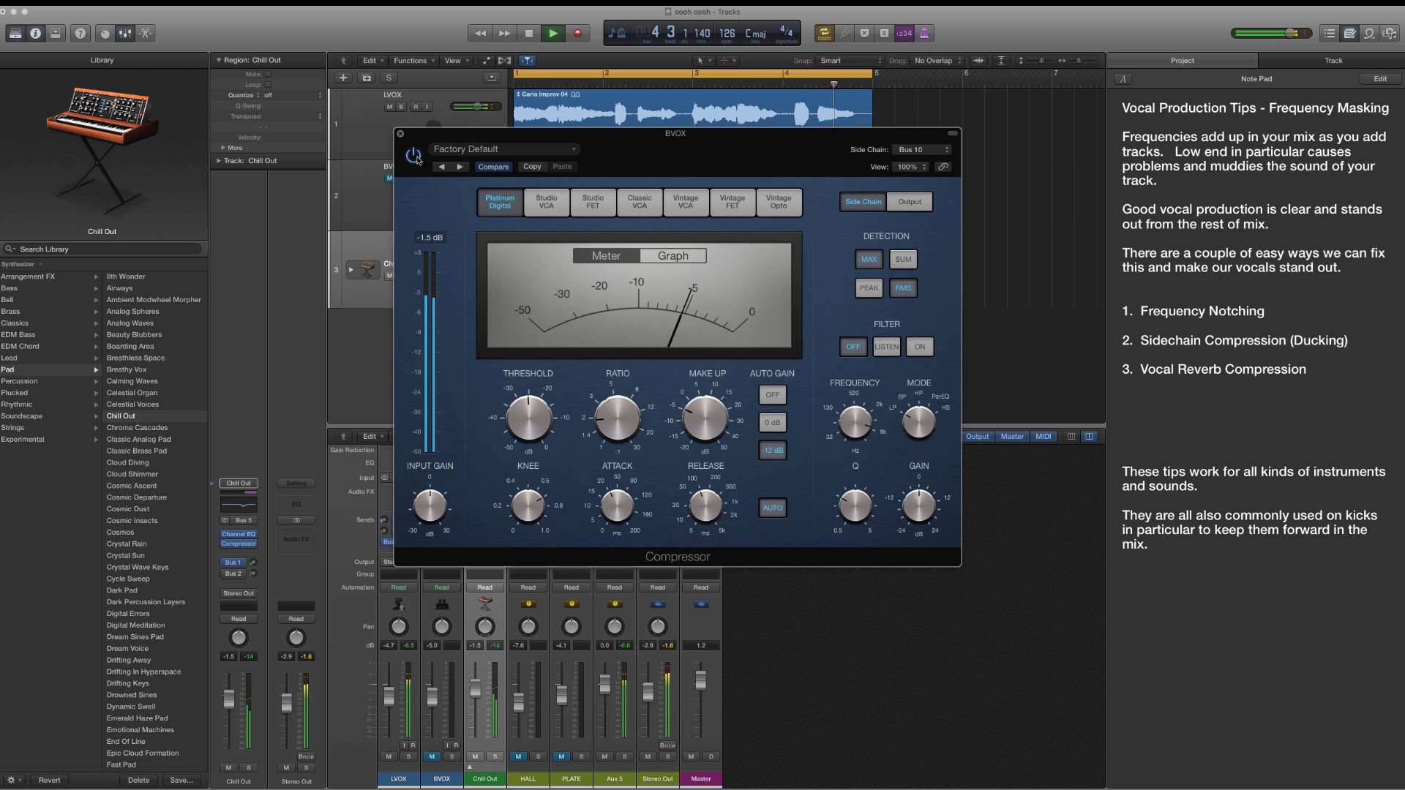
{"action": "key", "text": "space"}
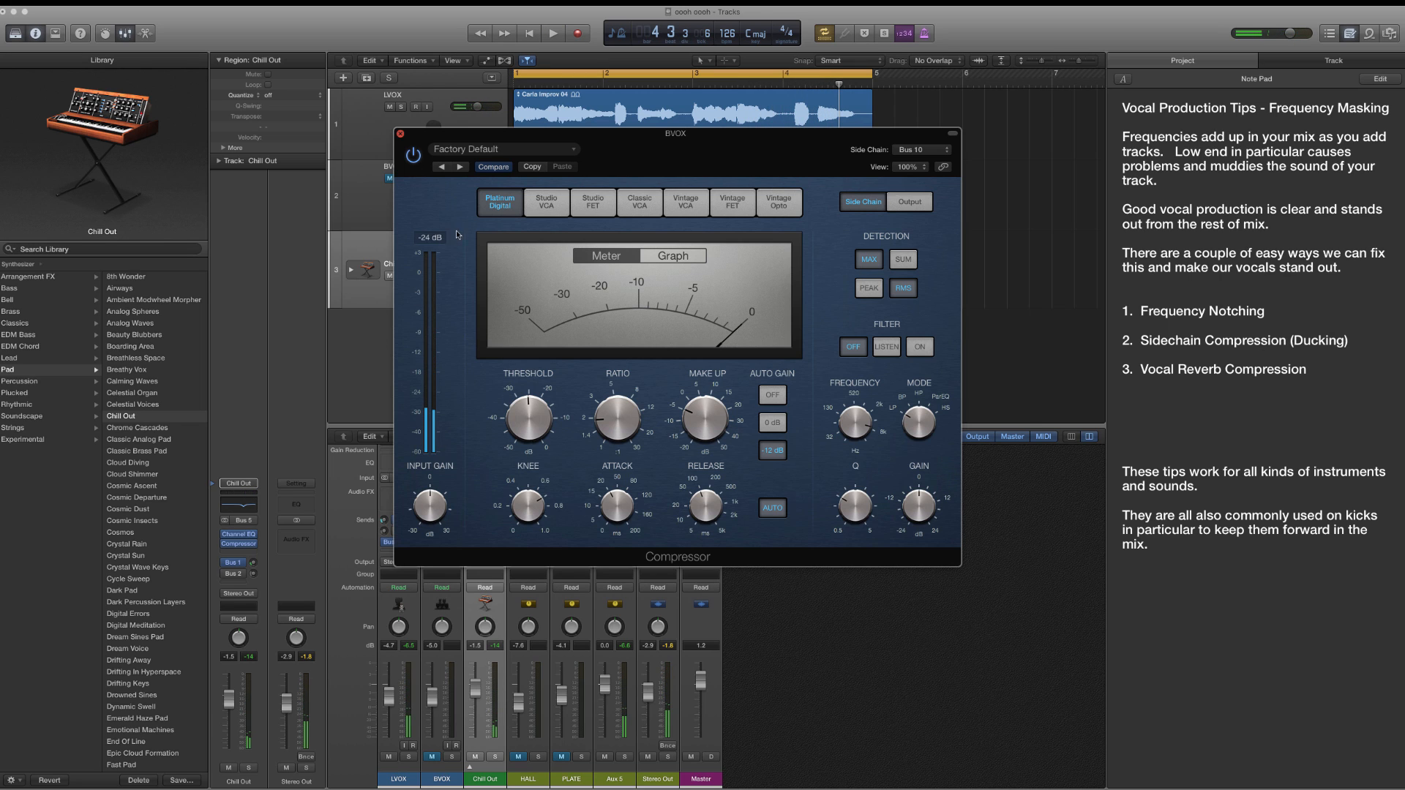
- Unmute BVOX and reopen its Compressor on the side-chain settings, with the window moved clear of the channel strips
{"action": "left_click", "coordinate": [400, 134]}
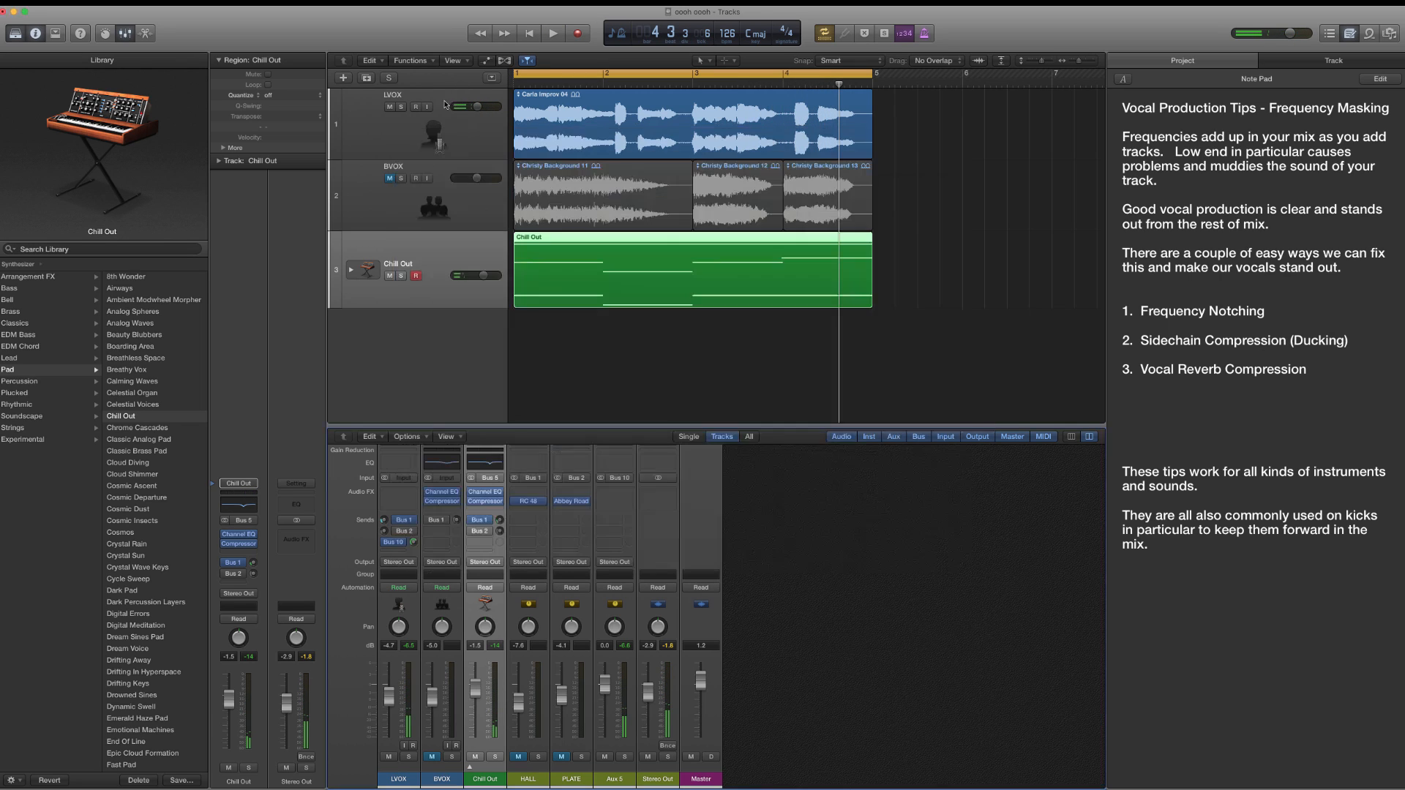
{"action": "left_click", "coordinate": [432, 758]}
{"action": "left_click", "coordinate": [443, 499]}
{"action": "key", "text": "Escape"}
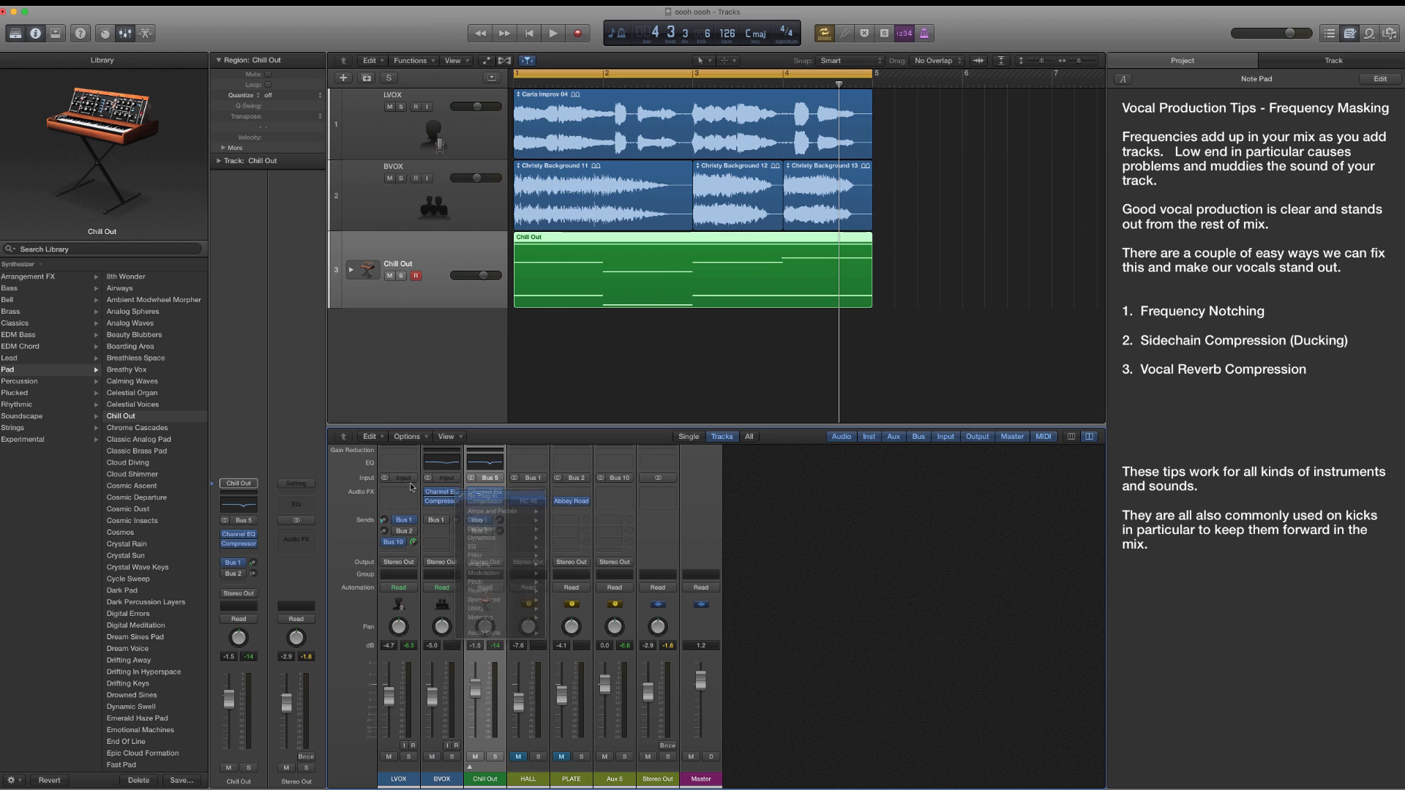
{"action": "left_click", "coordinate": [442, 500]}
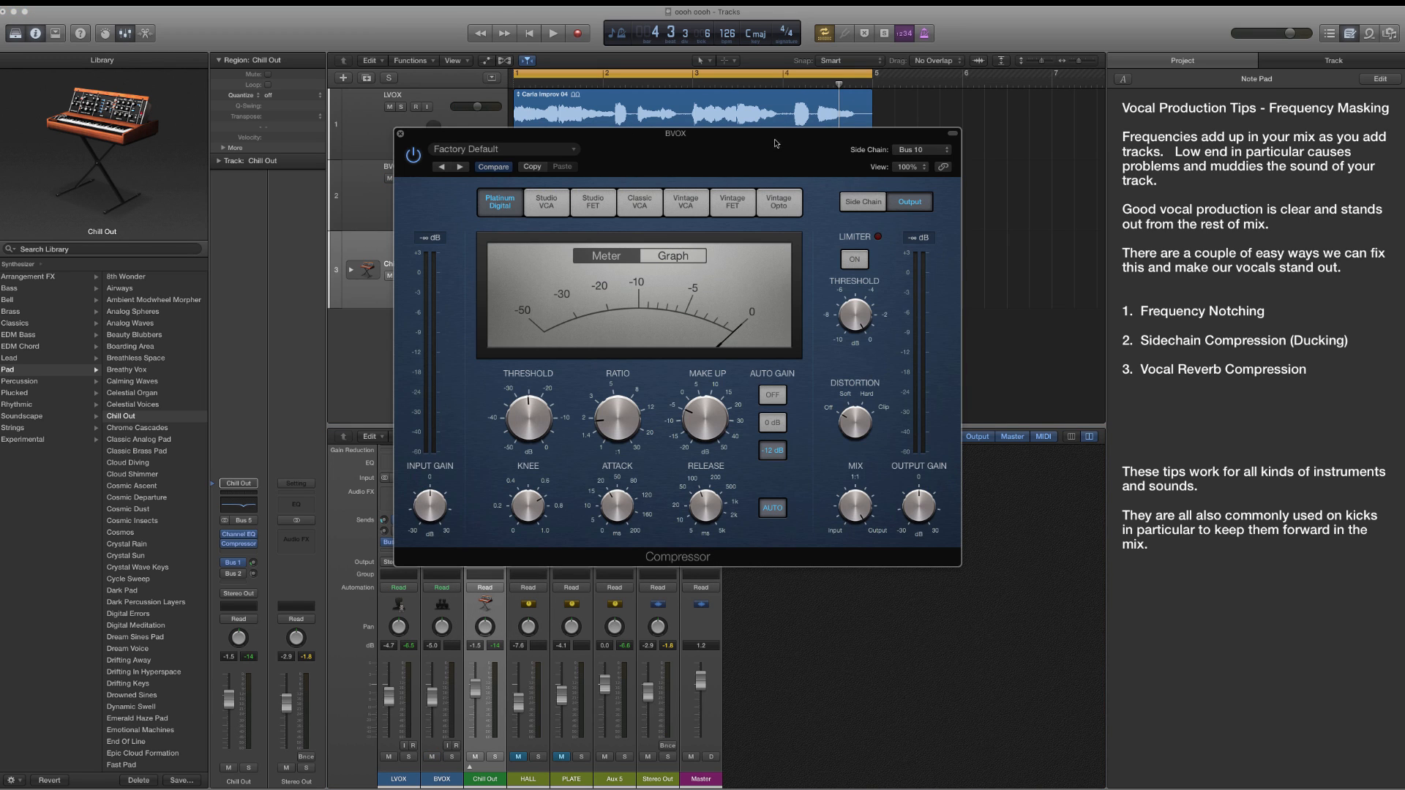
{"action": "left_click_drag", "start_coordinate": [775, 144], "coordinate": [936, 123]}
{"action": "left_click", "coordinate": [1025, 184]}
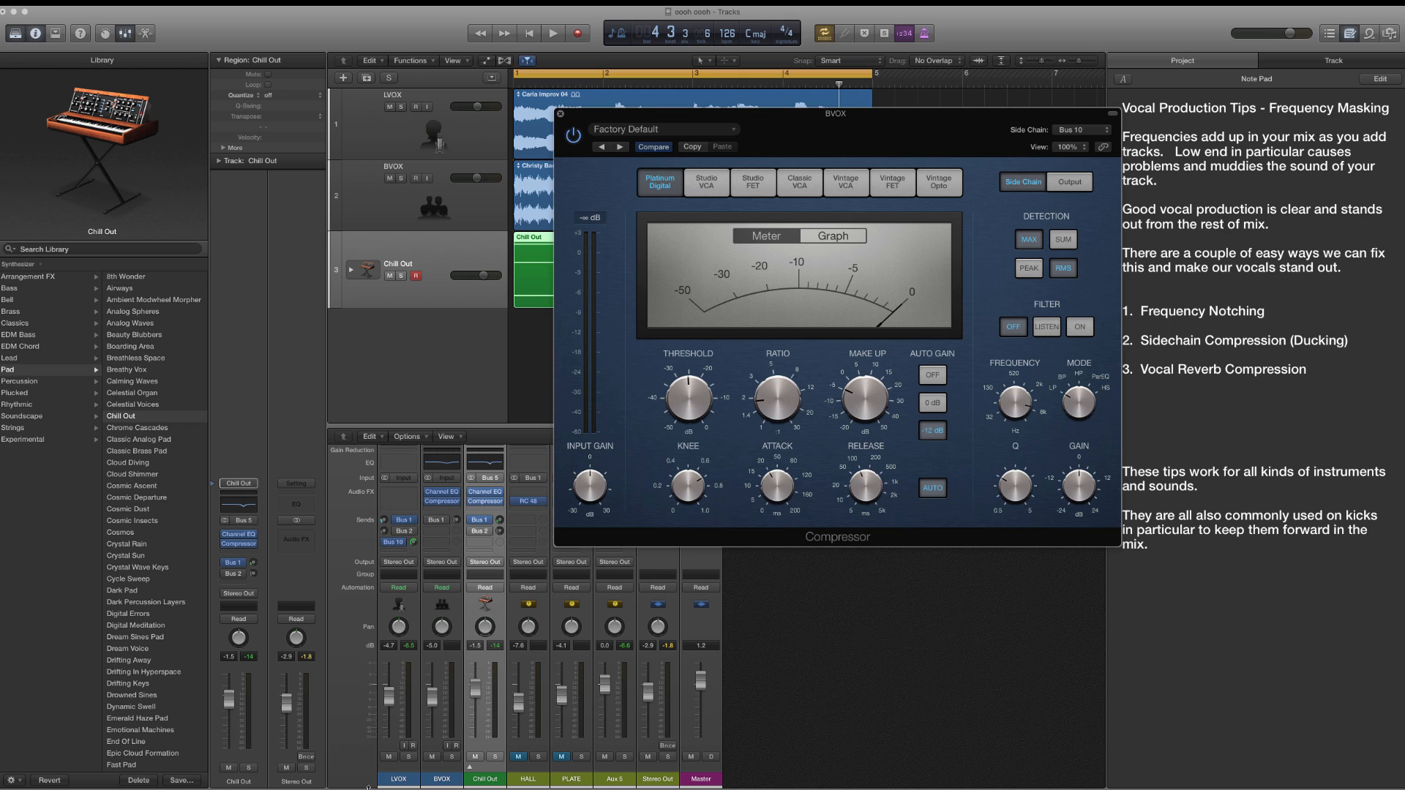
- Lower the BVOX Compressor's threshold slightly during playback and set its release to 190 ms
{"action": "key", "text": "space"}
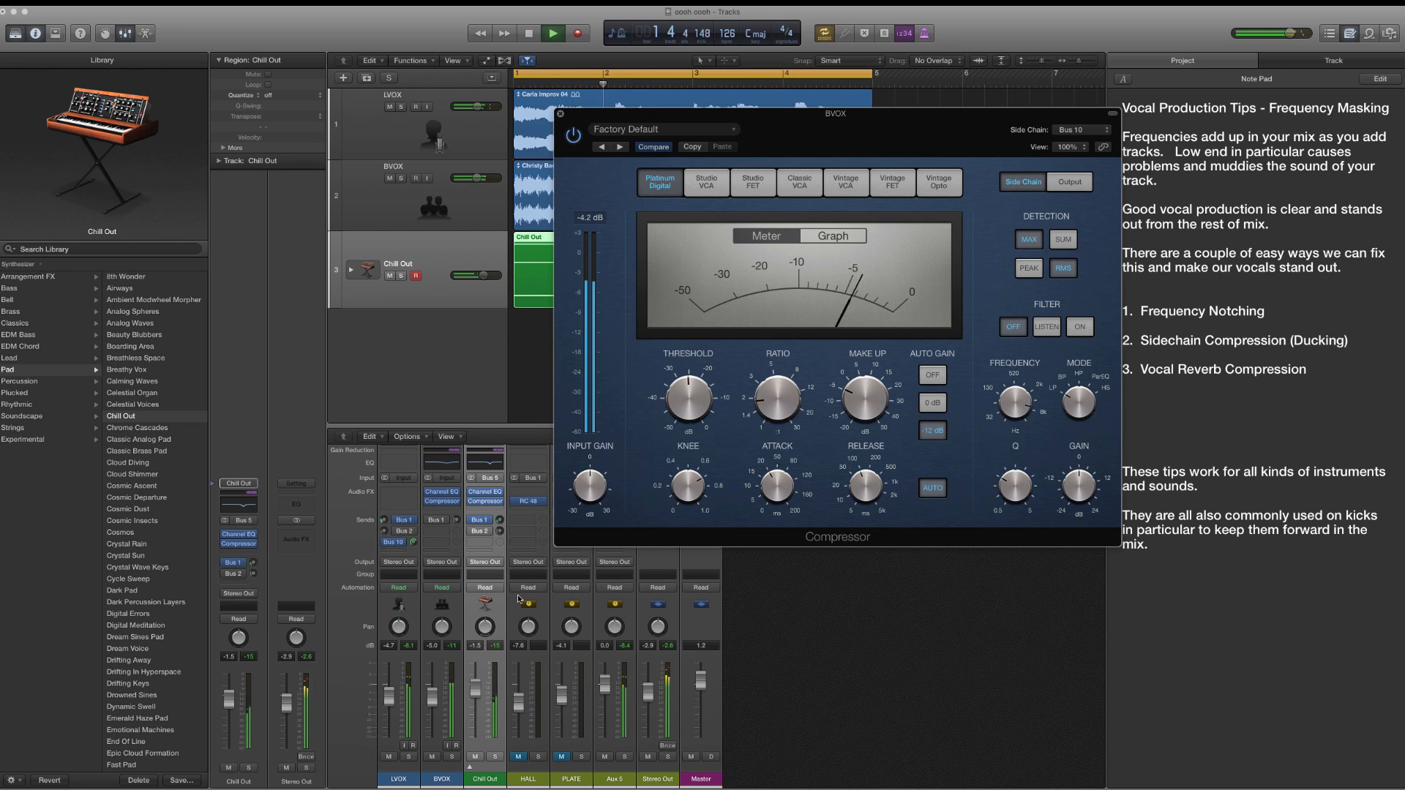
{"action": "mouse_move", "coordinate": [687, 397]}
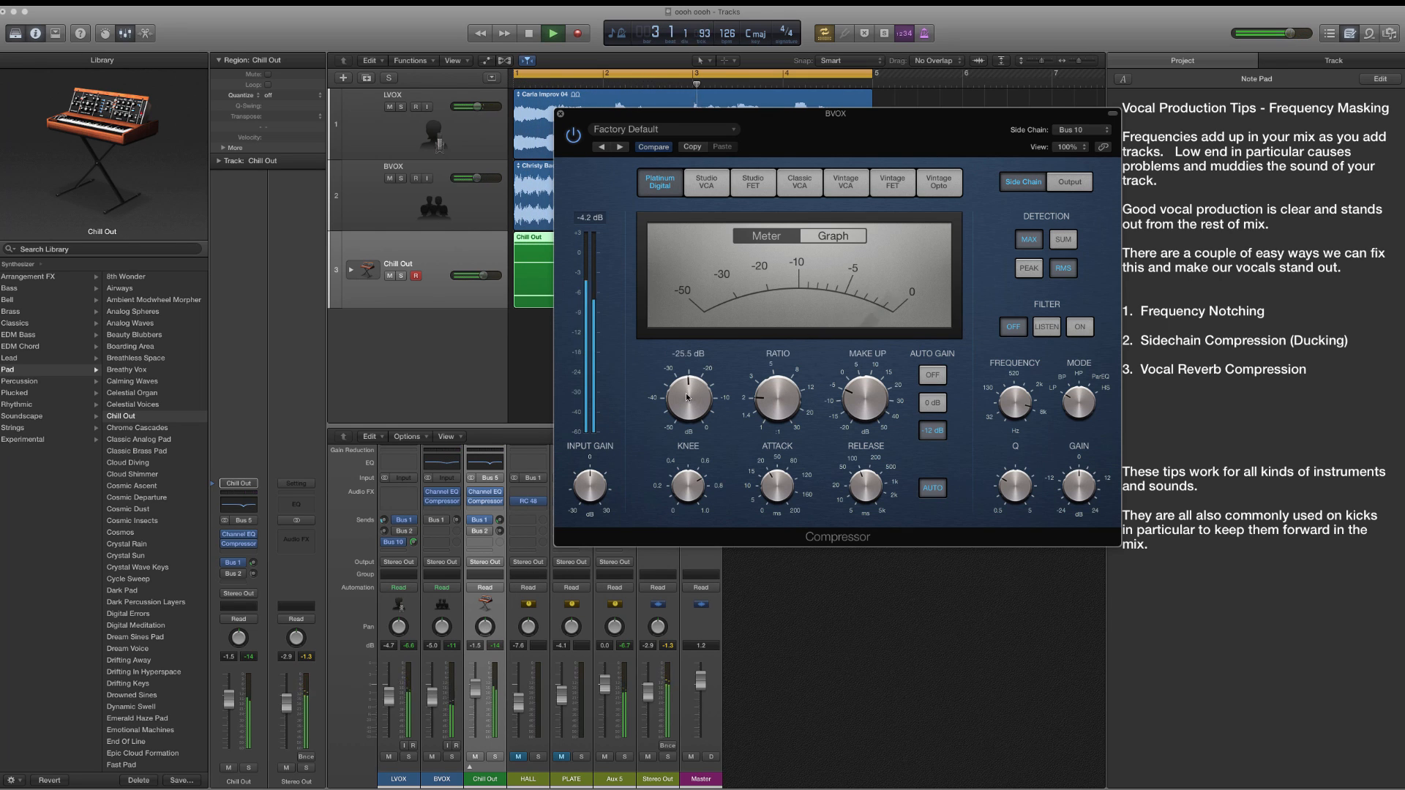
{"action": "left_click_drag", "start_coordinate": [686, 398], "coordinate": [704, 397]}
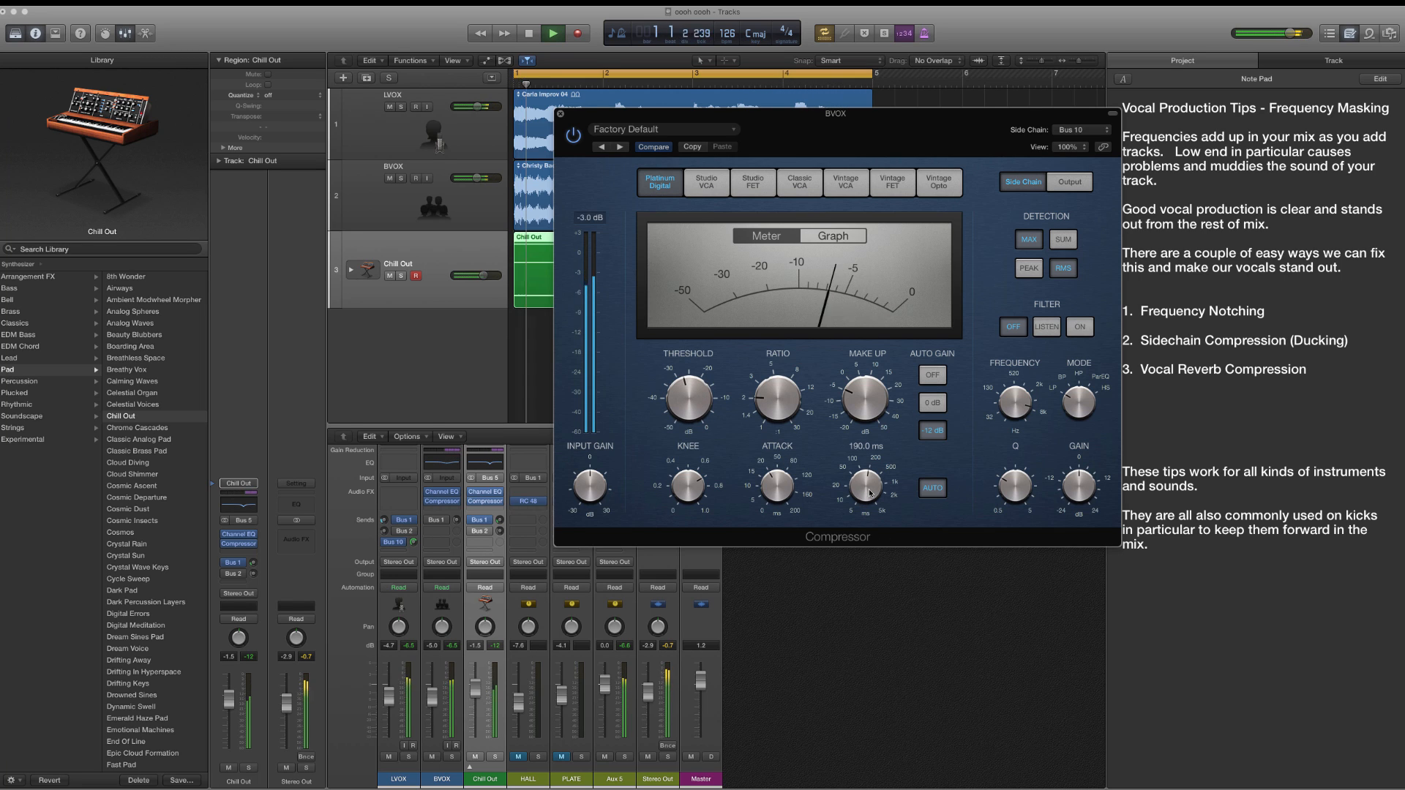
{"action": "mouse_move", "coordinate": [790, 493]}
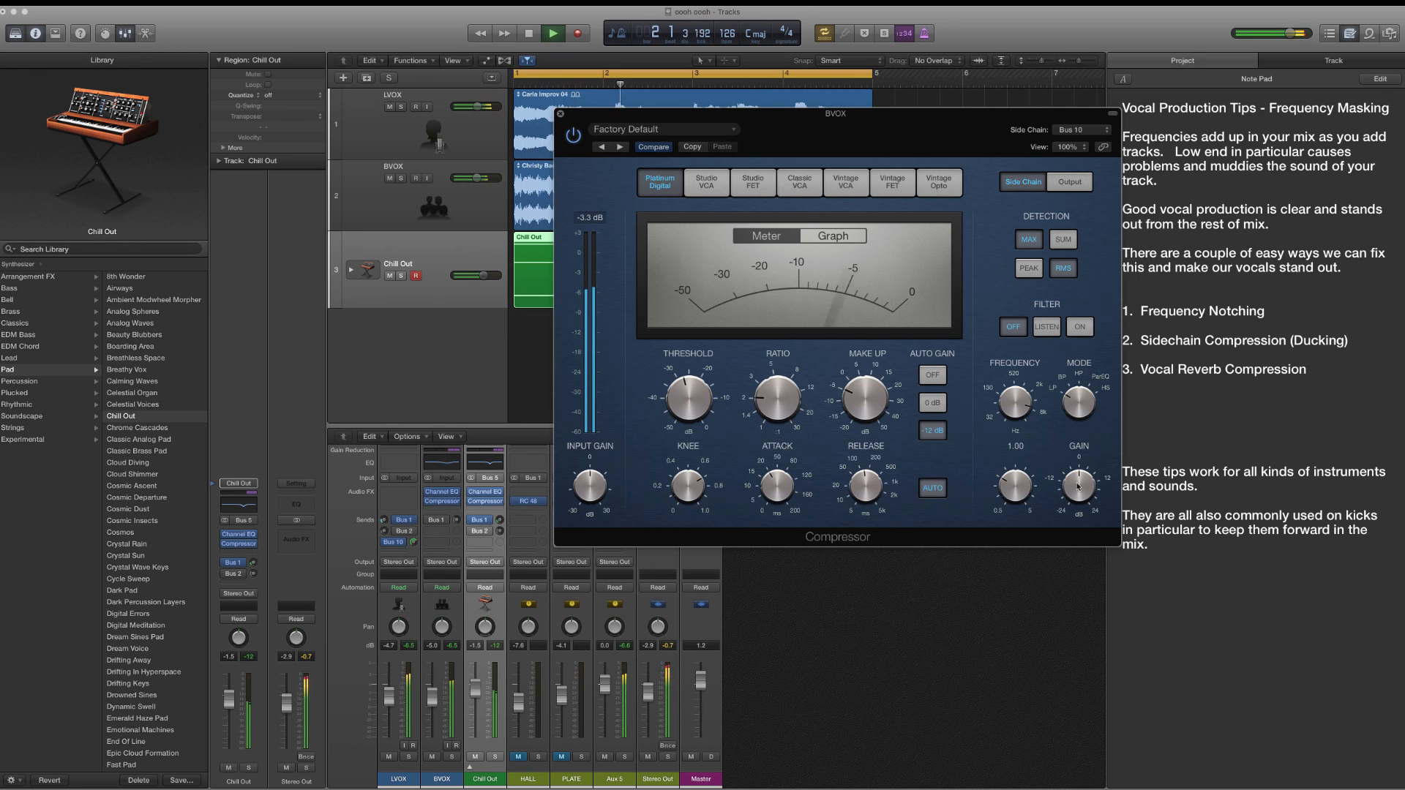
{"action": "mouse_move", "coordinate": [1079, 485]}
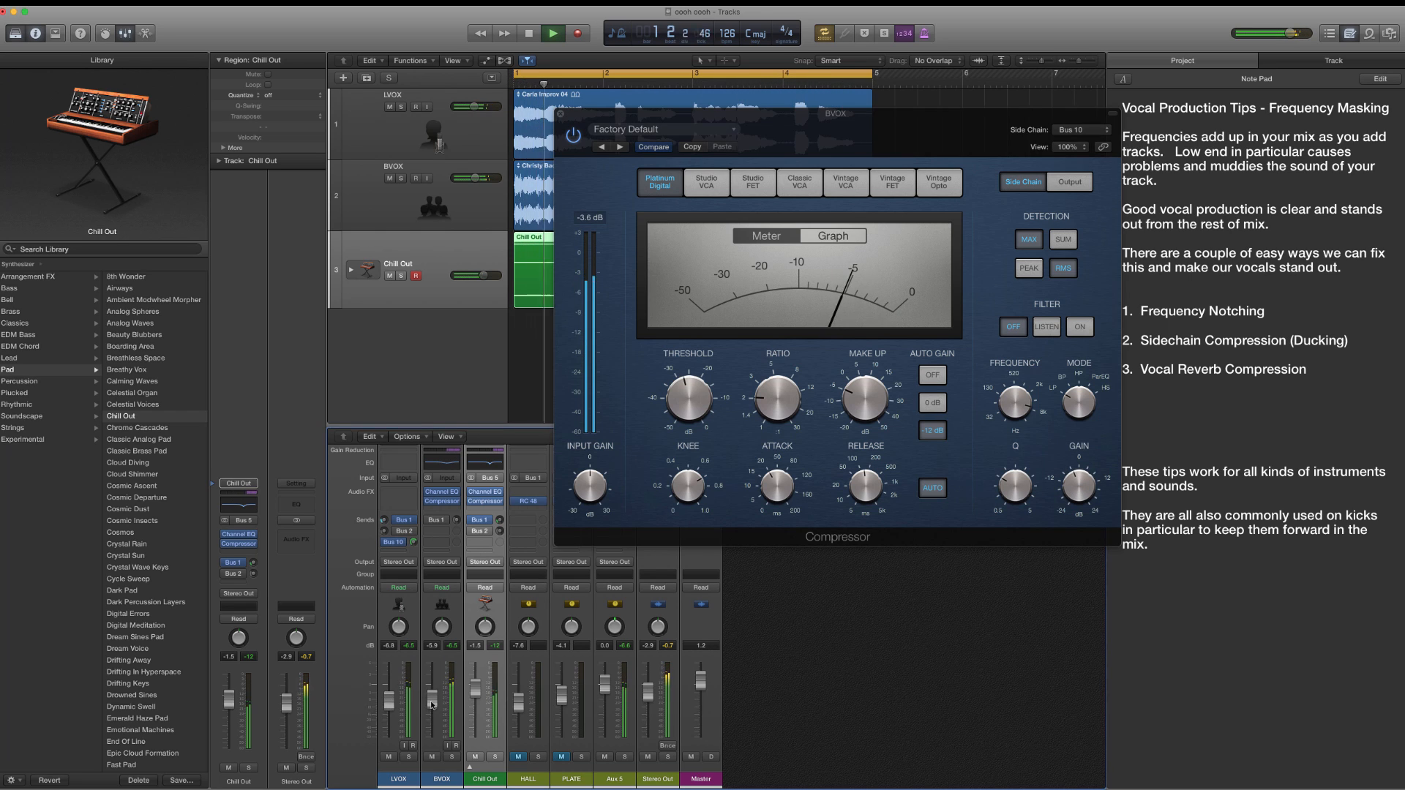
- Rebalance the LVOX, BVOX and Chill Out faders by ear to about -6.8, -5.3 and -5.3 dB, then stop playback
{"action": "left_click_drag", "start_coordinate": [485, 692], "coordinate": [485, 703]}
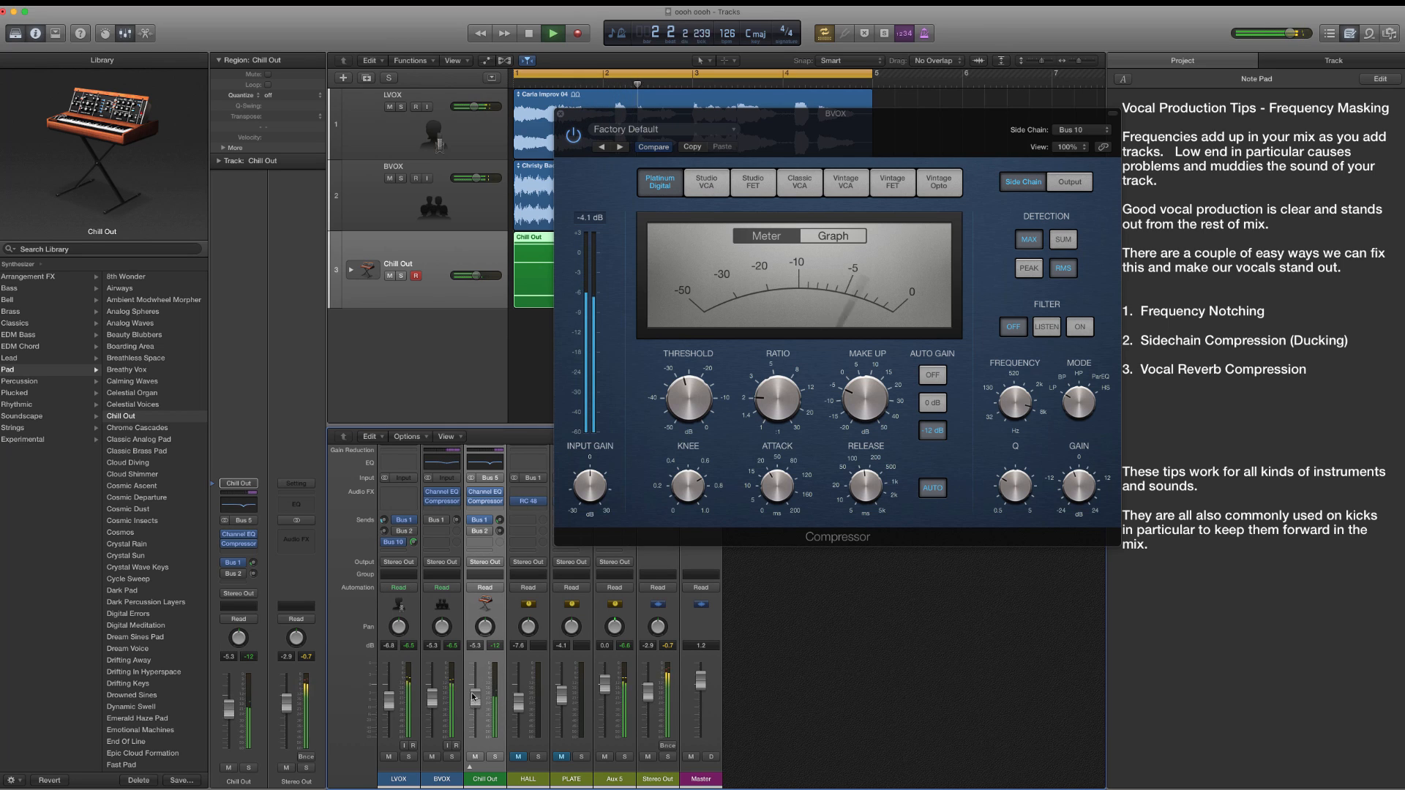
{"action": "key", "text": "space"}
- Compare the mix with the BVOX and Chill Out Compressors bypassed and re-enabled during playback
{"action": "mouse_move", "coordinate": [429, 503]}
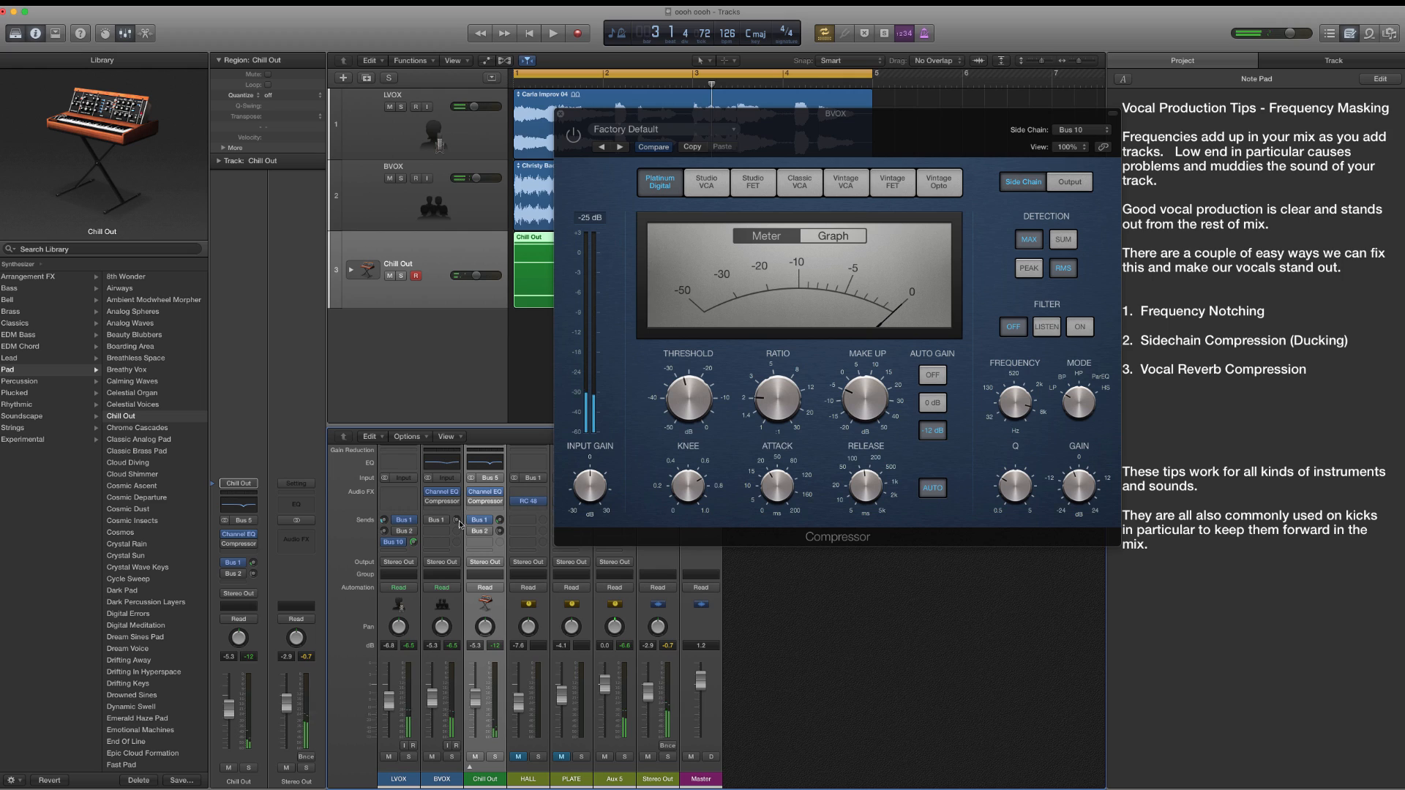
{"action": "key", "text": "Return"}
{"action": "key", "text": "space"}
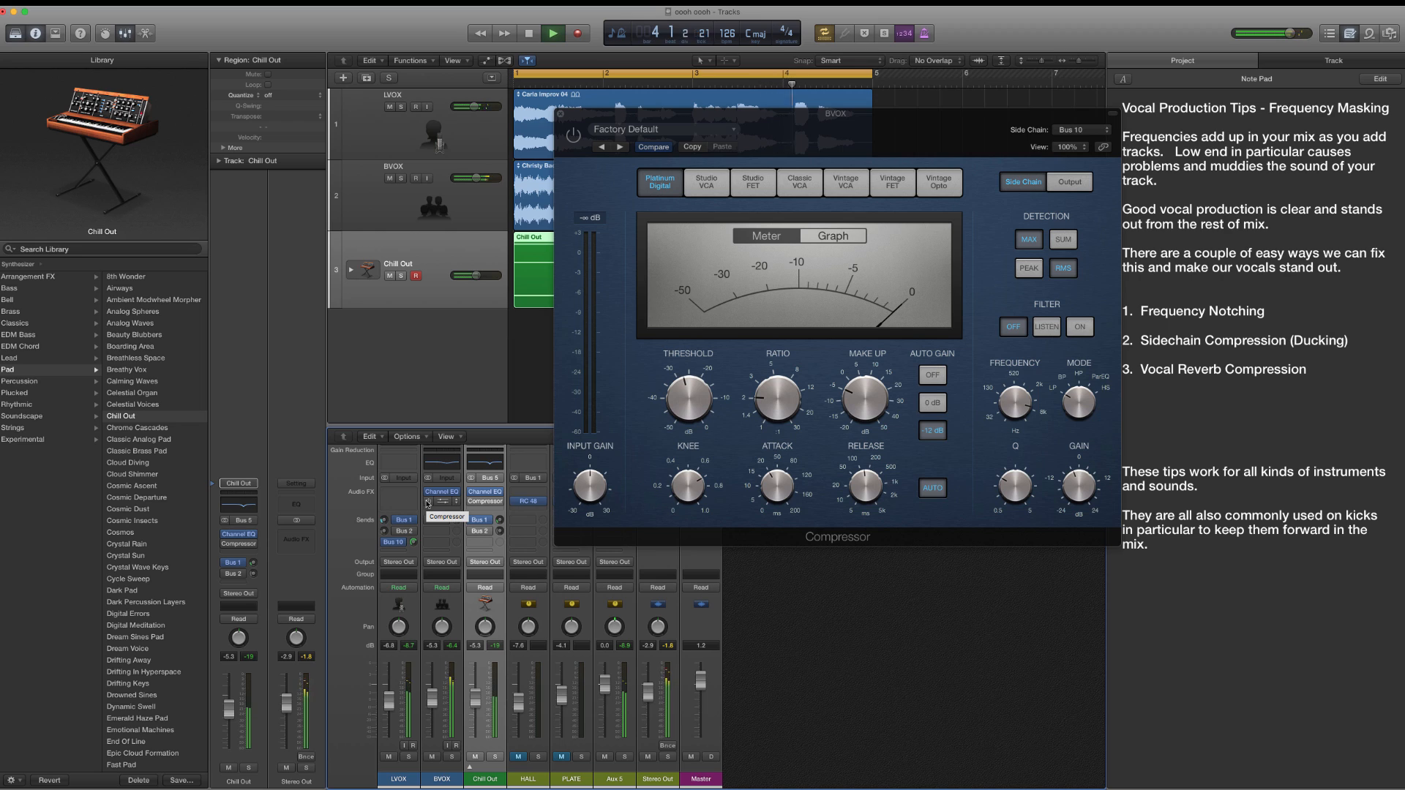
{"action": "key", "text": "space"}
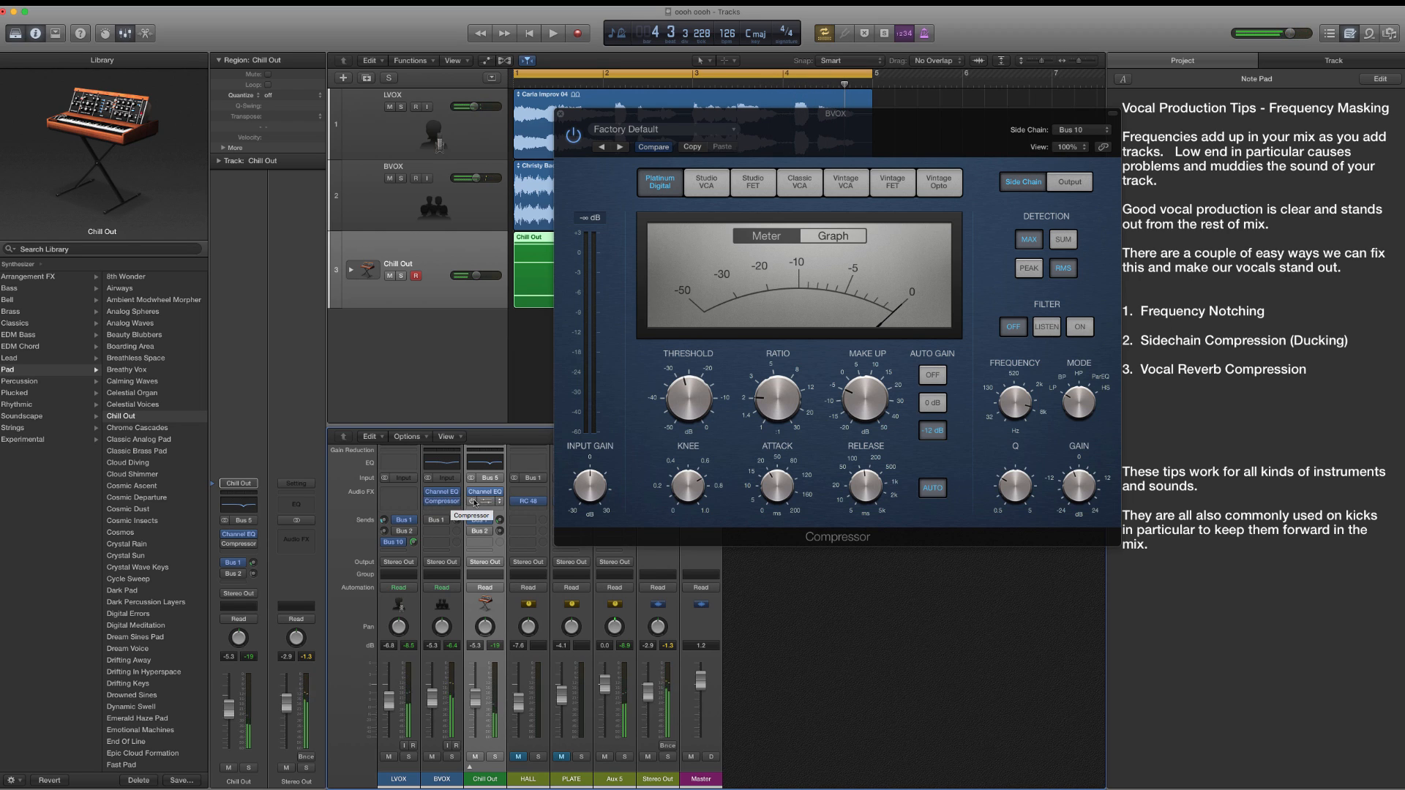
{"action": "key", "text": "space"}
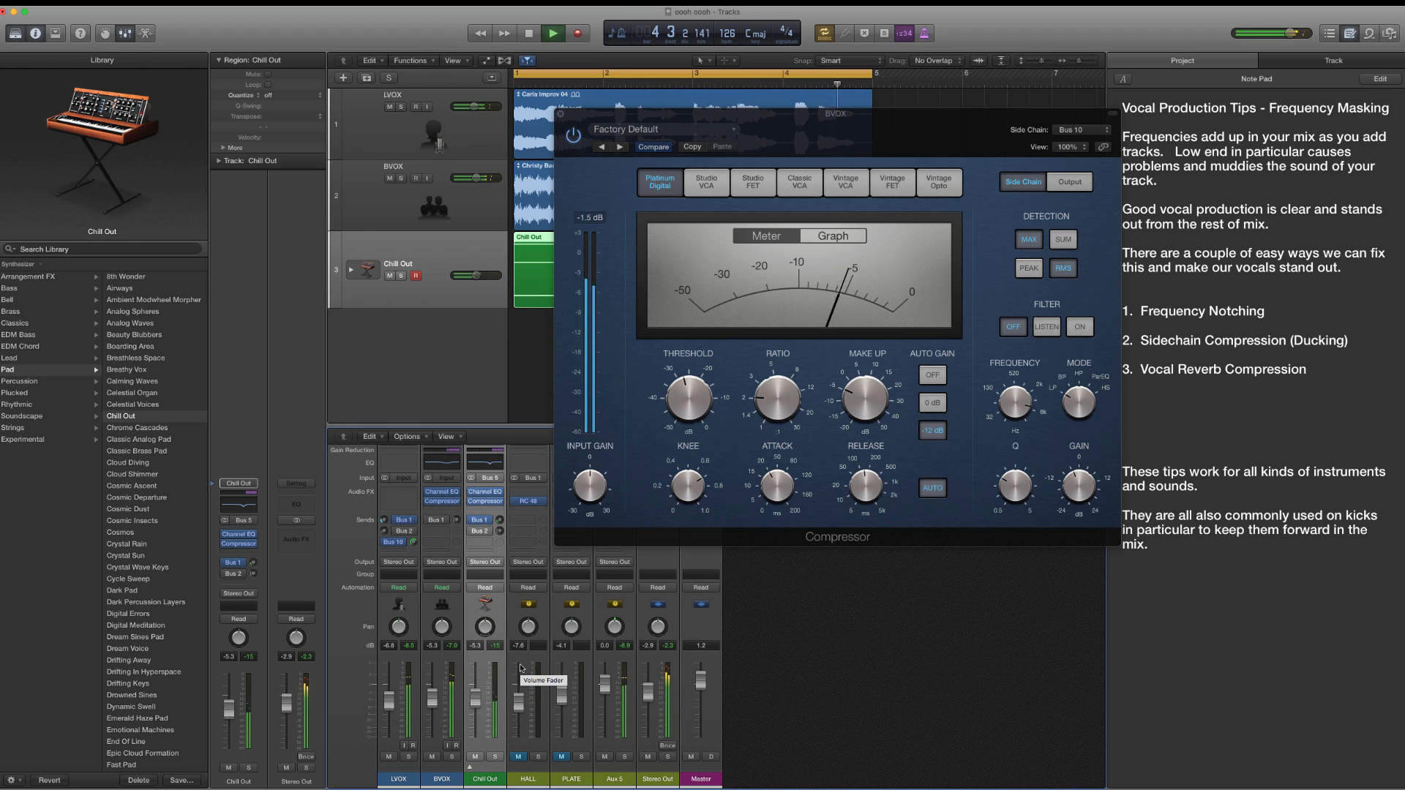
{"action": "key", "text": "space"}
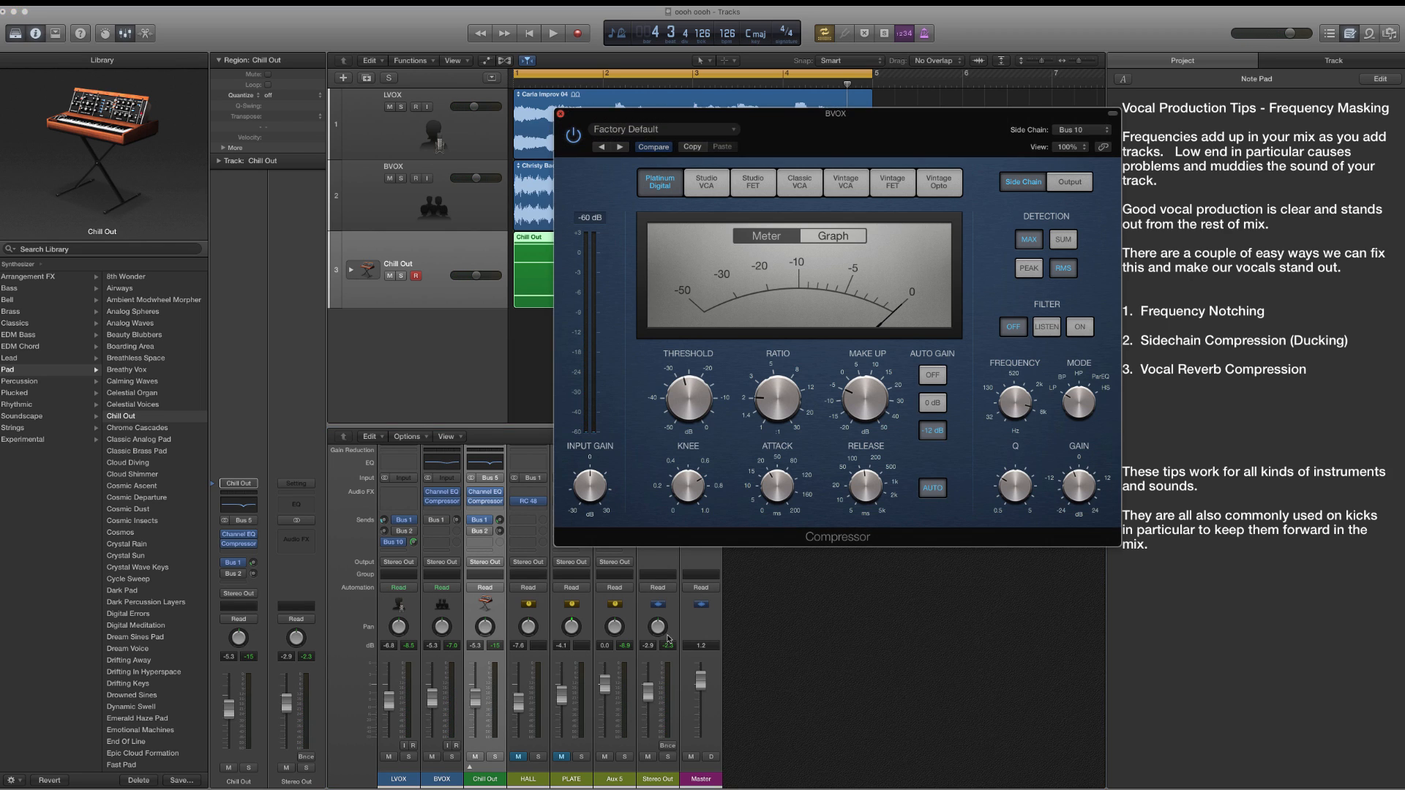
- Close the BVOX Compressor and rebalance during playback, with LVOX and BVOX at -7.2, Chill Out at -5.6 and HALL at 1.7 dB
{"action": "key", "text": "super+w"}
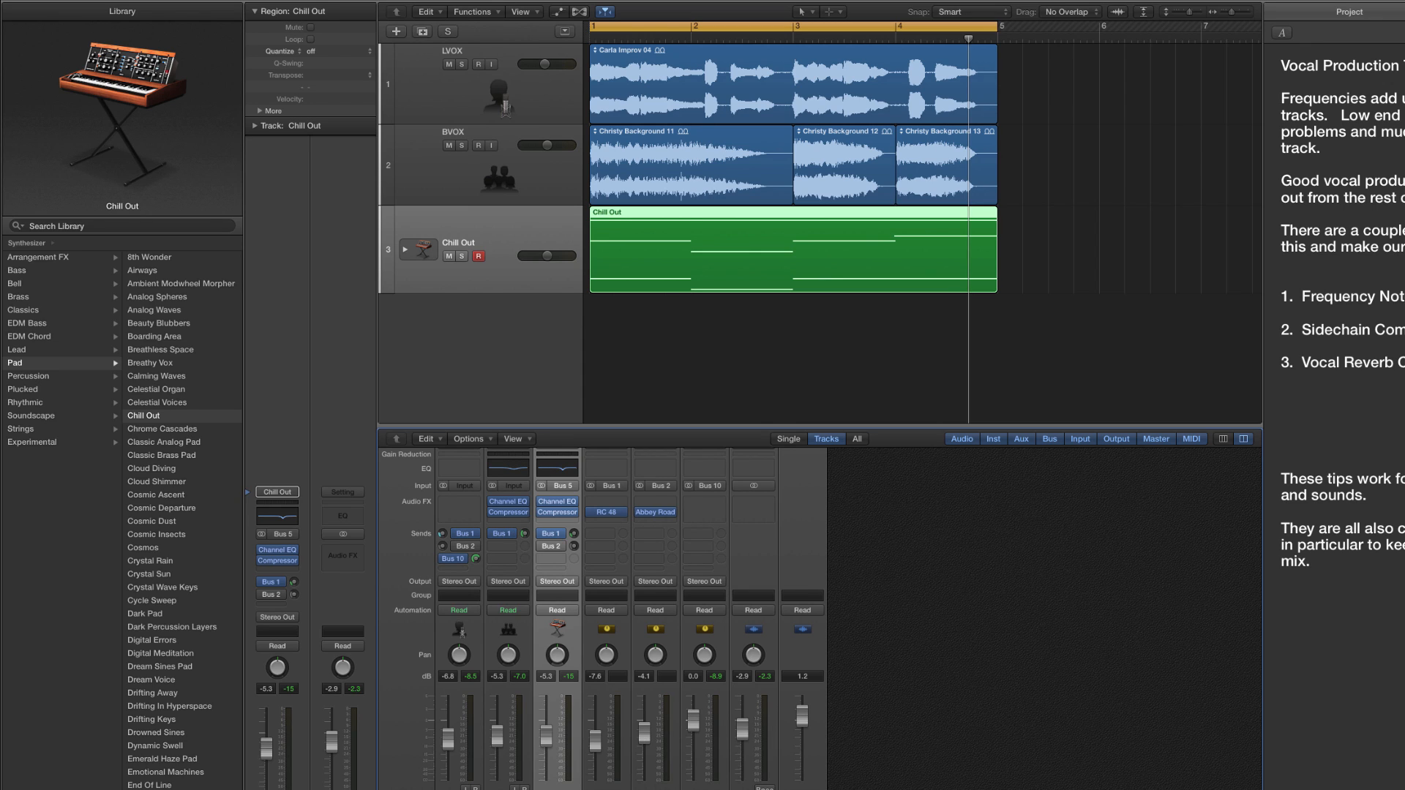
{"action": "key", "text": "space"}
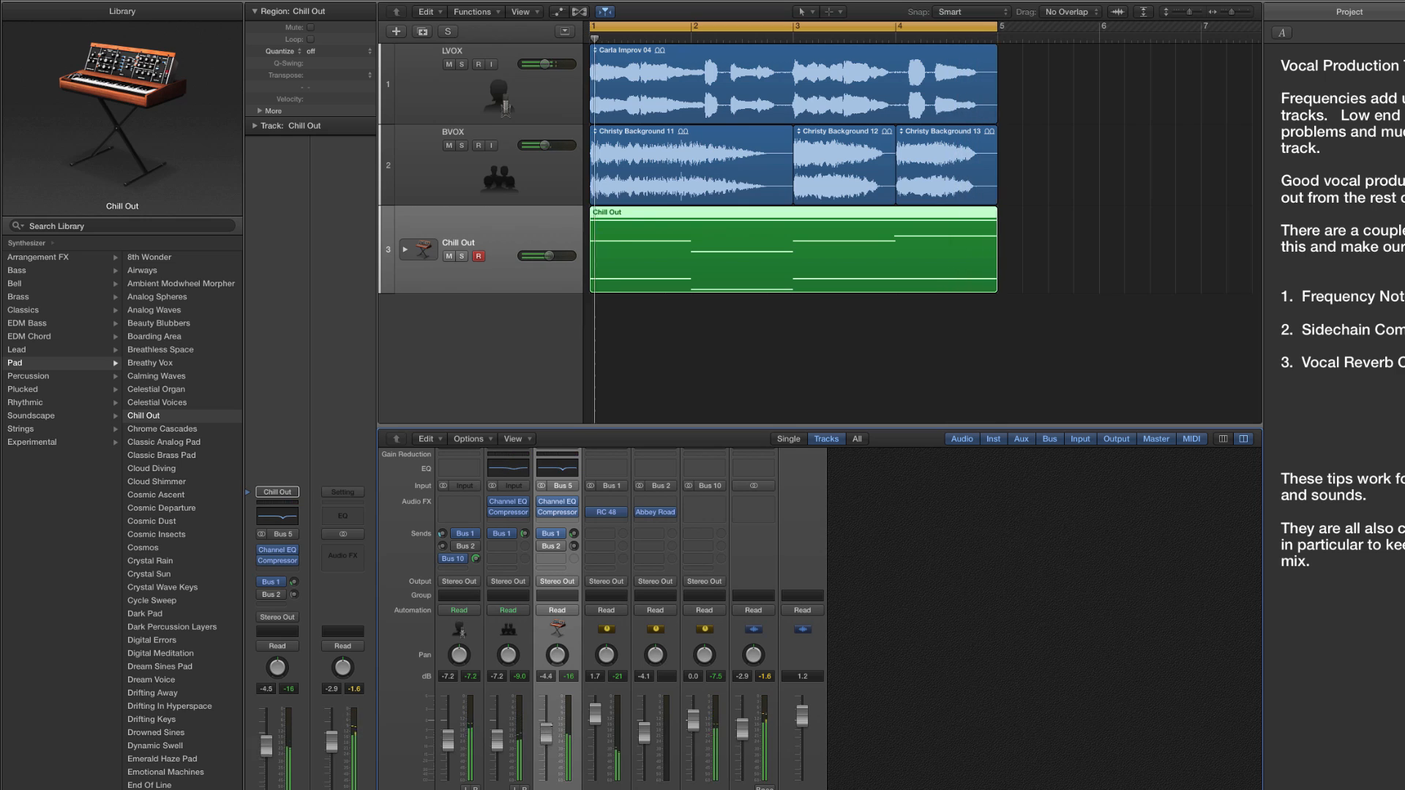
{"action": "left_click_drag", "start_coordinate": [546, 732], "coordinate": [556, 739]}
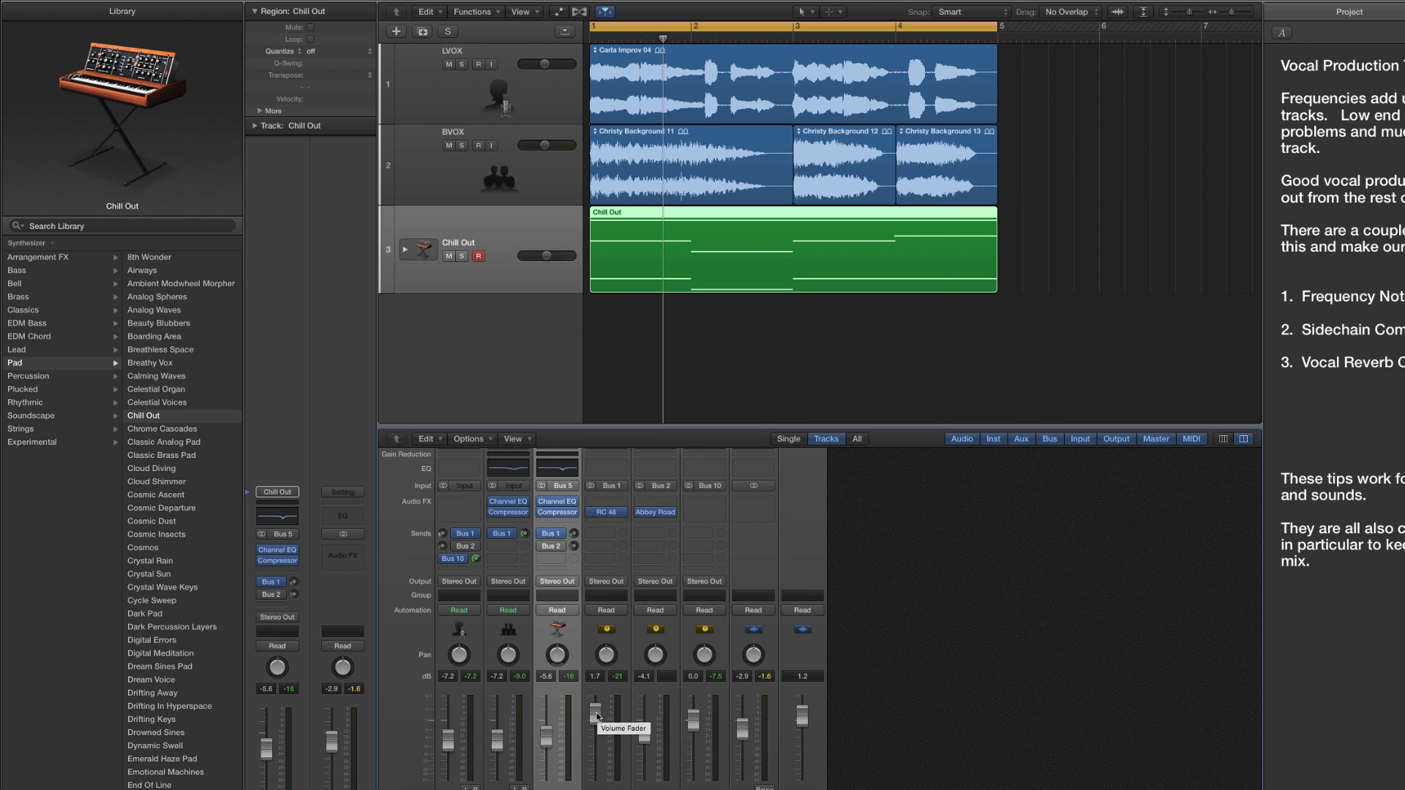
- Insert a Noise Gate after the RC 48 reverb on the HALL channel and place its window clear of the channel strips
{"action": "left_click", "coordinate": [607, 521]}
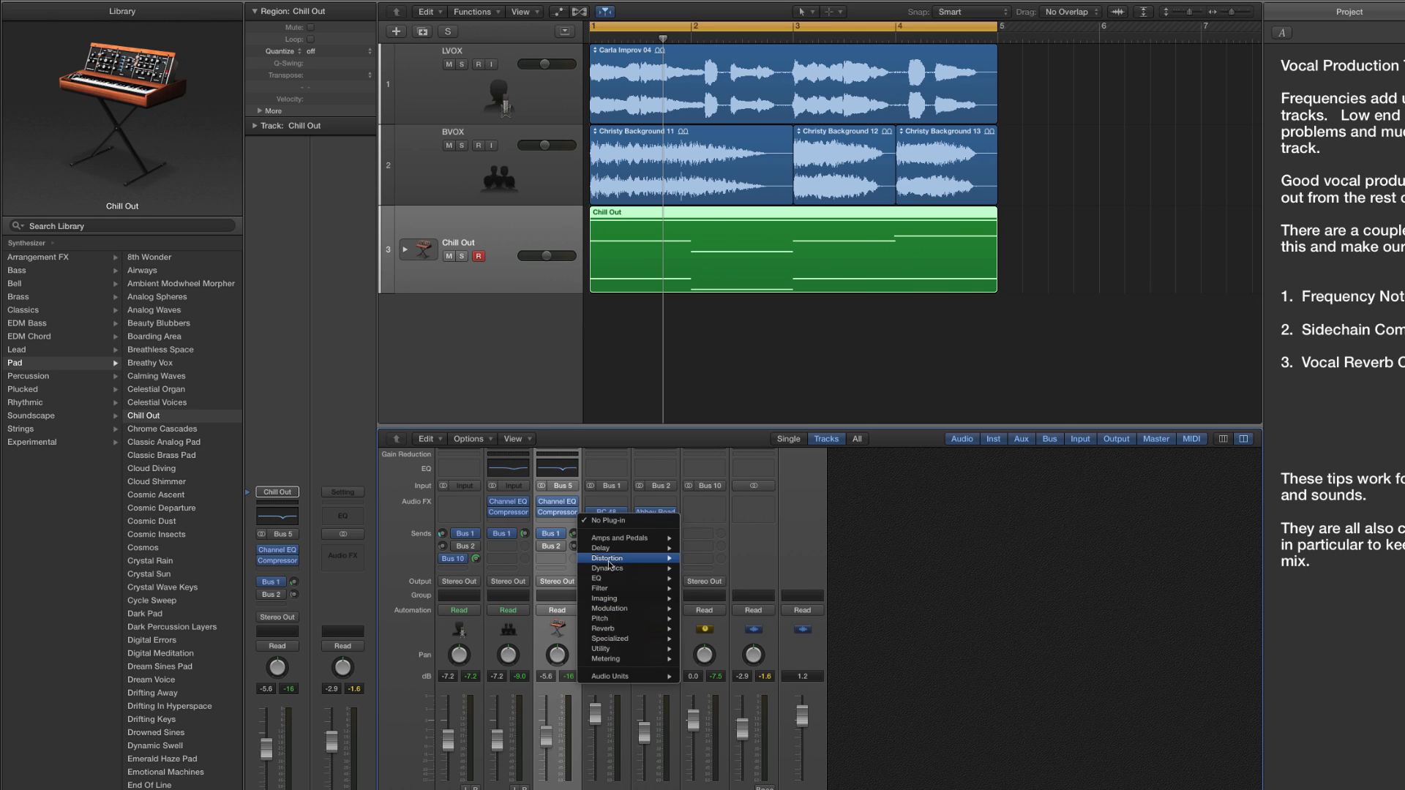
{"action": "mouse_move", "coordinate": [626, 571]}
{"action": "mouse_move", "coordinate": [697, 641]}
{"action": "left_click", "coordinate": [805, 640]}
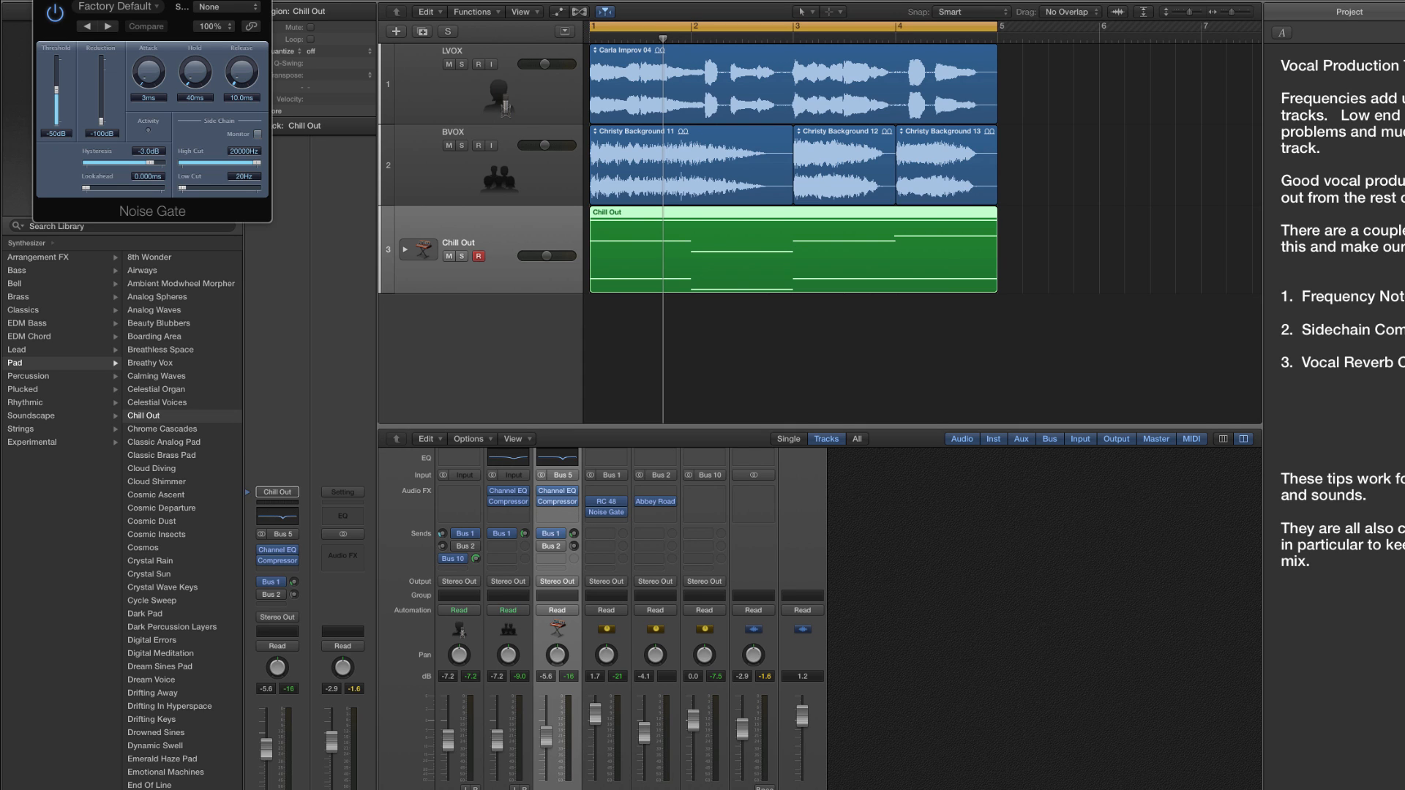
{"action": "left_click_drag", "start_coordinate": [150, 1], "coordinate": [873, 149]}
- Mute BVOX and Chill Out, and raise the HALL Noise Gate's threshold to about -31 dB during playback
{"action": "left_click", "coordinate": [498, 789]}
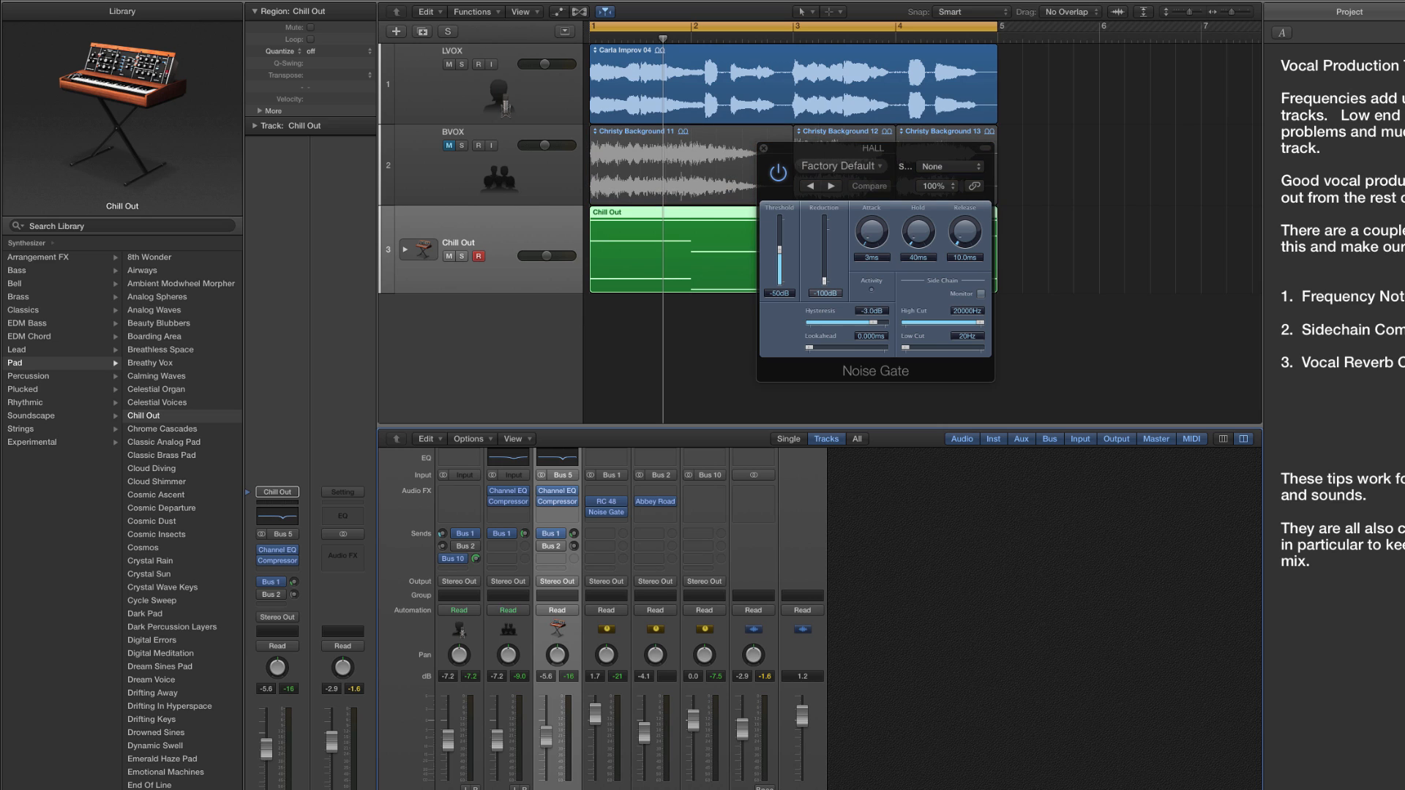
{"action": "left_click", "coordinate": [547, 789]}
{"action": "key", "text": "space"}
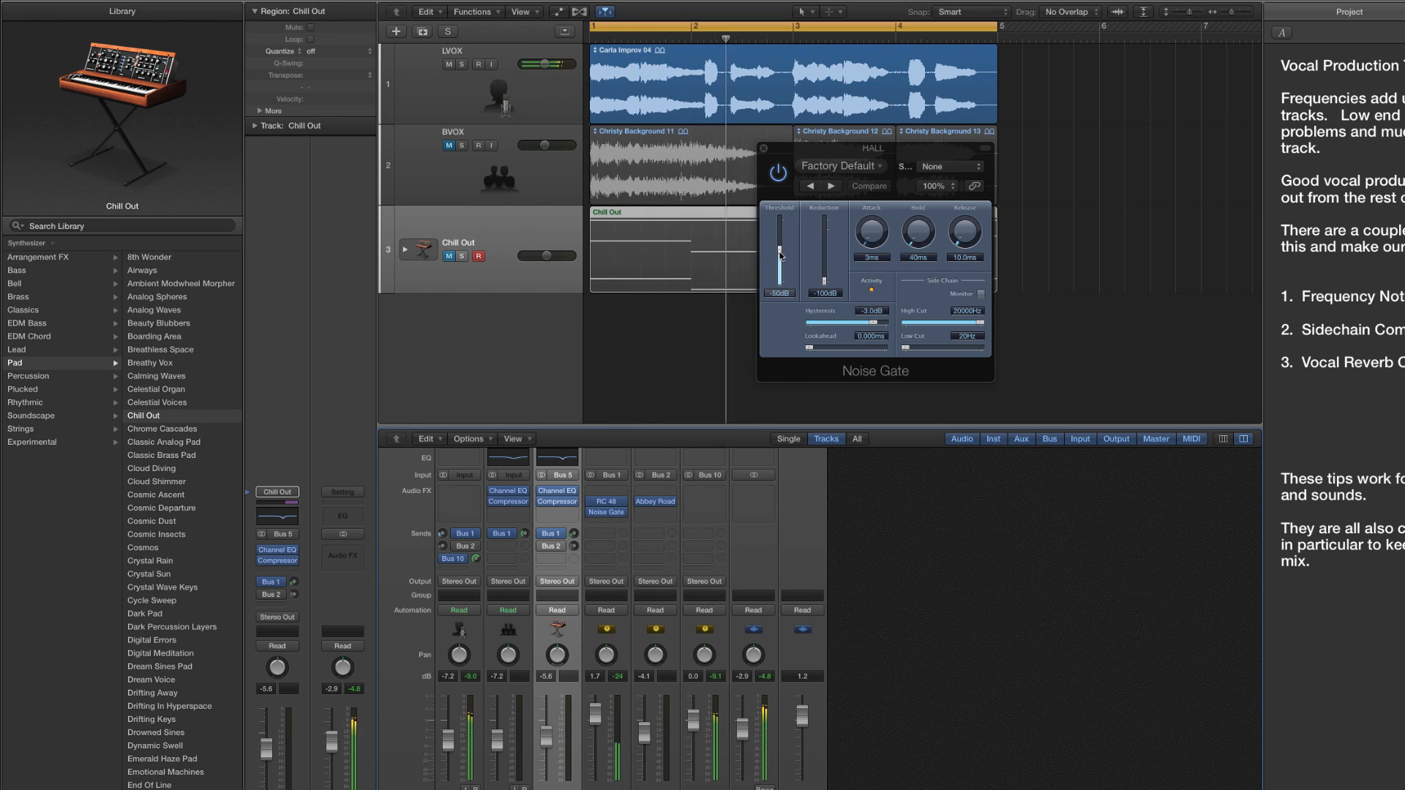
{"action": "left_click_drag", "start_coordinate": [780, 249], "coordinate": [783, 238]}
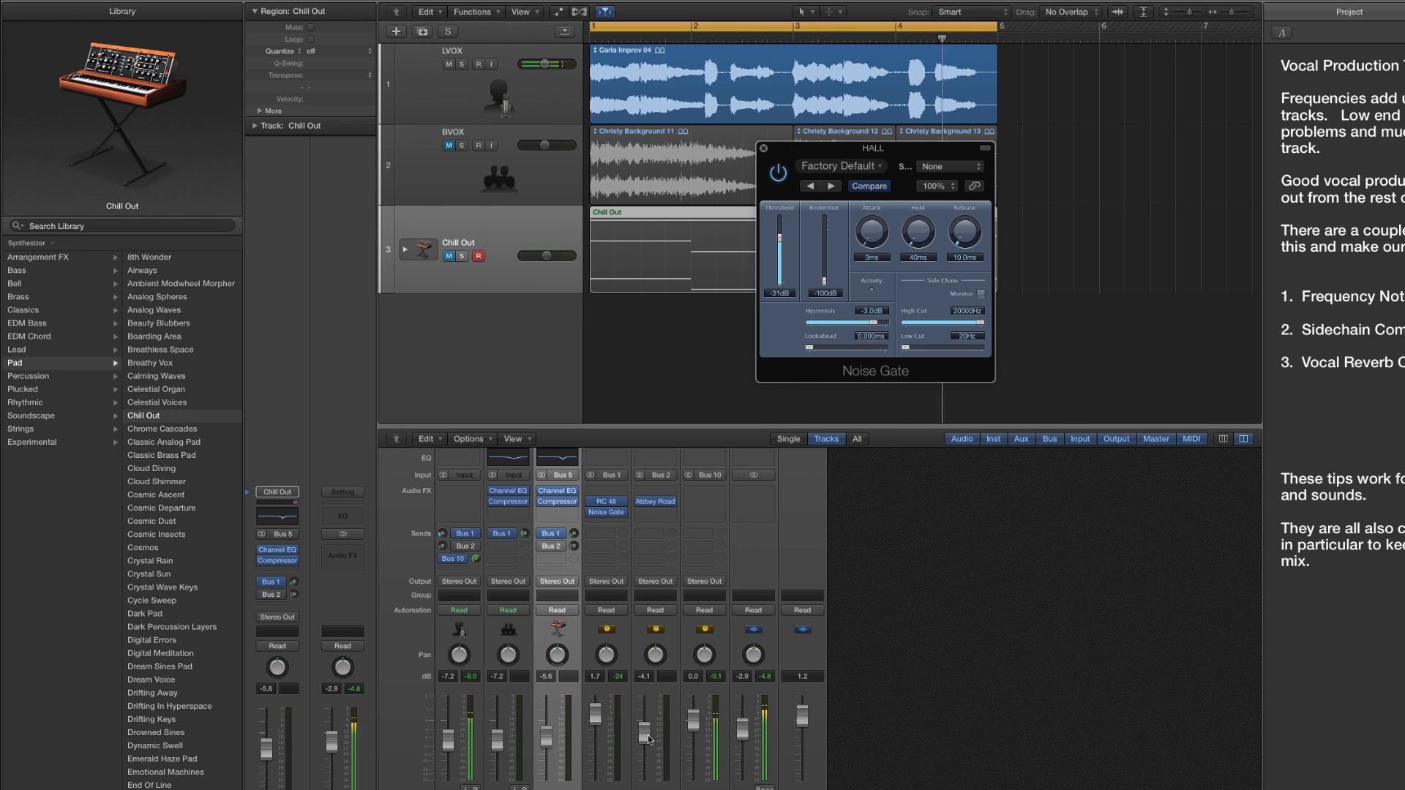
- Raise the HALL fader to 4.3 dB and compare the reverb with its Noise Gate bypassed and re-enabled
{"action": "left_click_drag", "start_coordinate": [595, 714], "coordinate": [596, 703]}
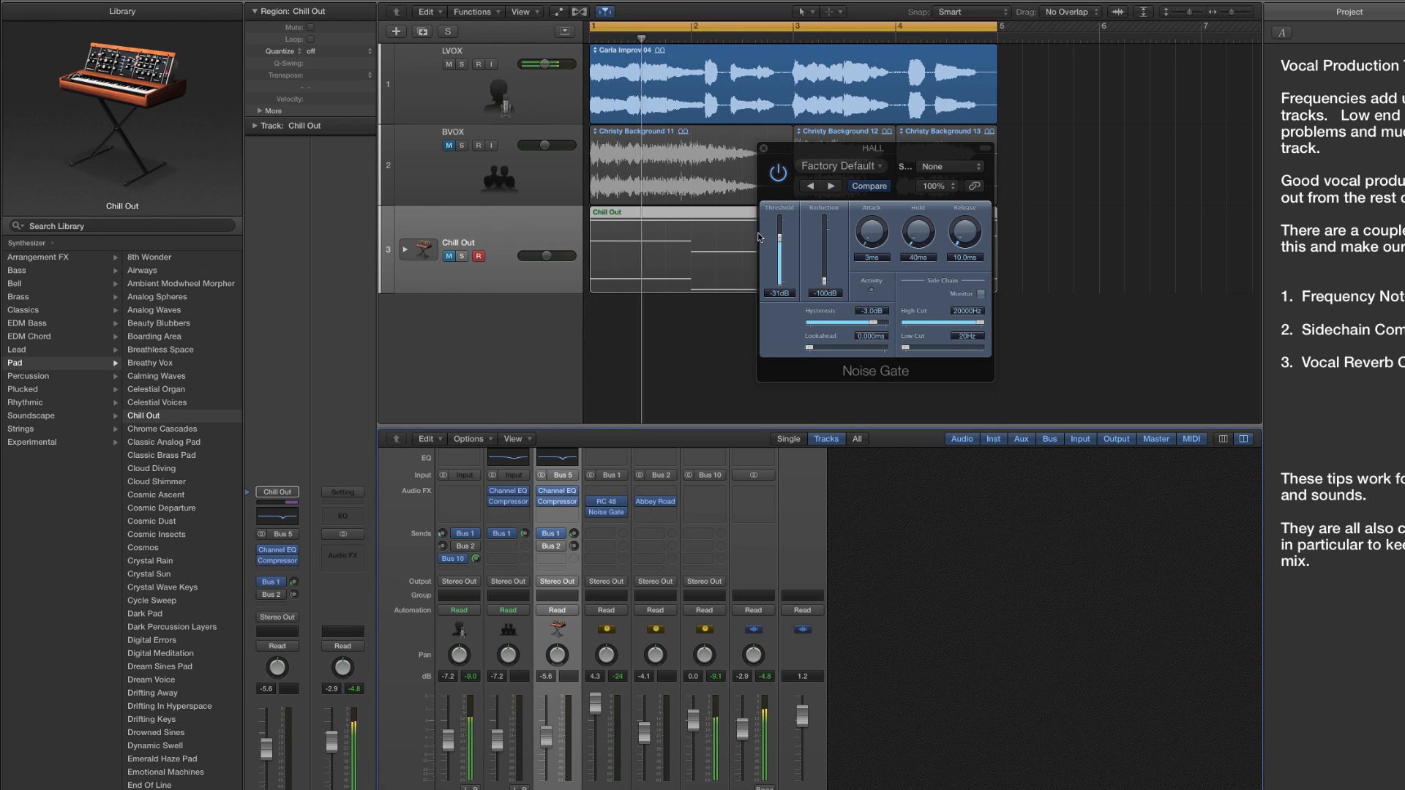
{"action": "left_click", "coordinate": [779, 175]}
{"action": "left_click", "coordinate": [779, 176]}
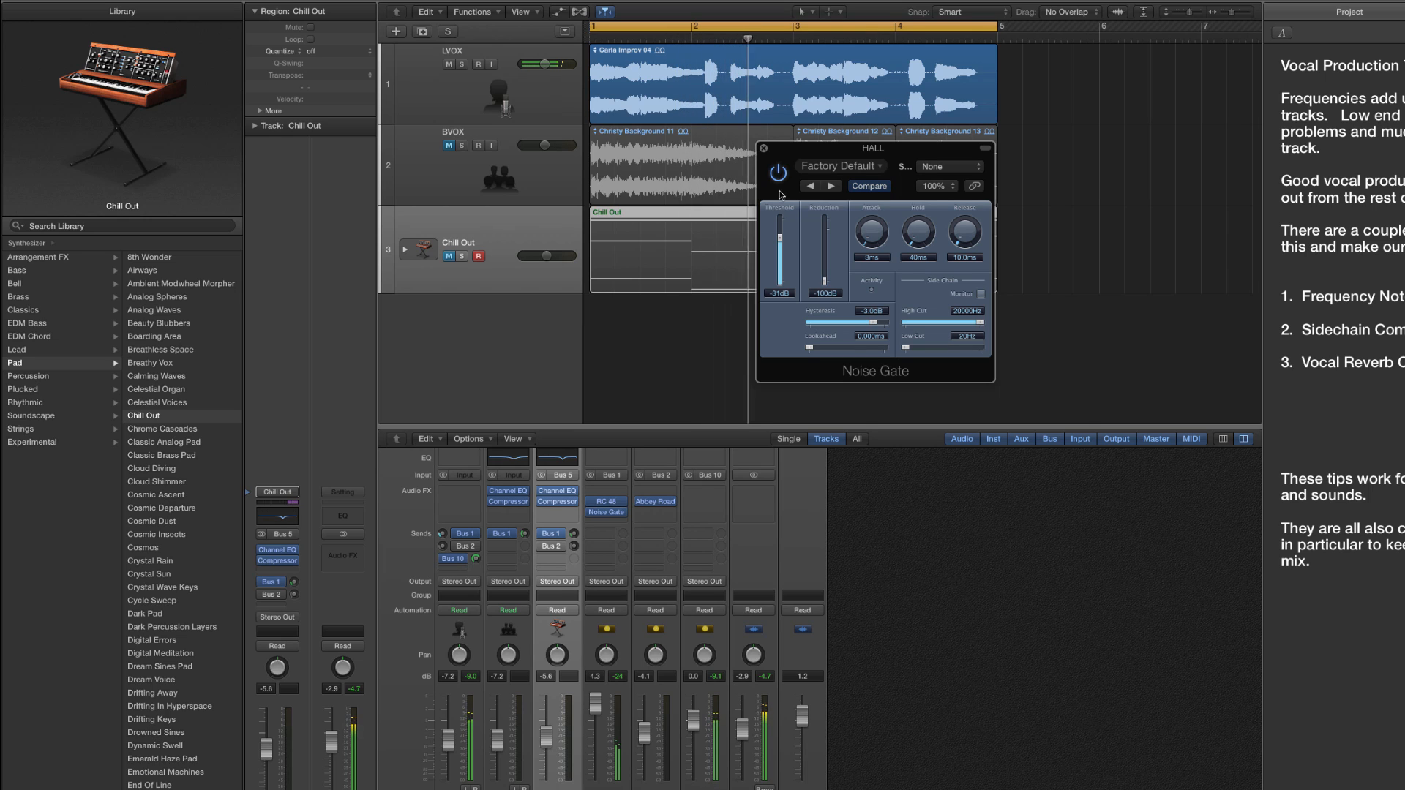
- Set the HALL Noise Gate's threshold to -45 dB, attack to 13 ms and release to 76.5 ms, then stop playback
{"action": "mouse_move", "coordinate": [780, 237]}
{"action": "left_mouse_down"}
{"action": "mouse_move", "coordinate": [785, 271]}
{"action": "mouse_move", "coordinate": [783, 252]}
{"action": "left_mouse_up"}
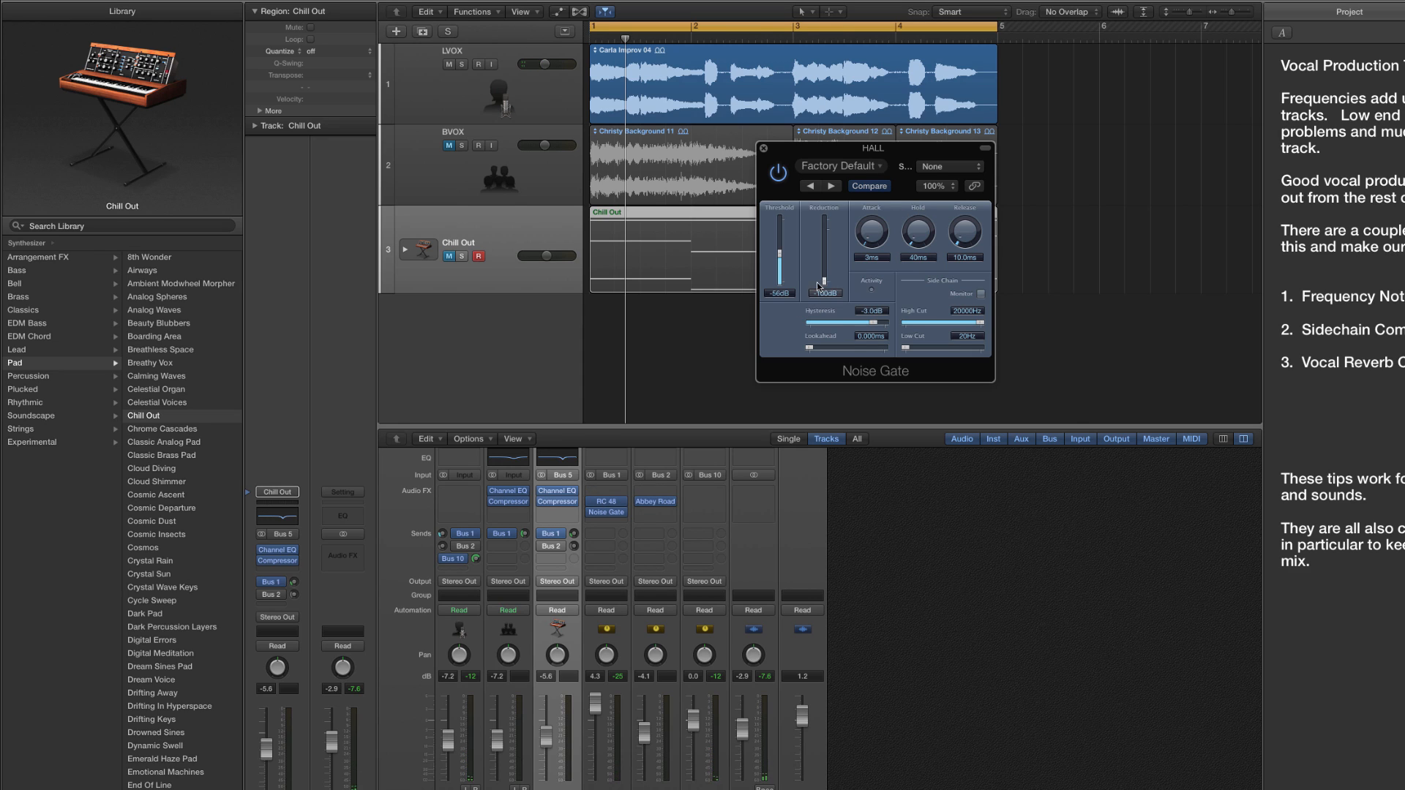
{"action": "key", "text": "space"}
{"action": "left_click_drag", "start_coordinate": [779, 254], "coordinate": [779, 247]}
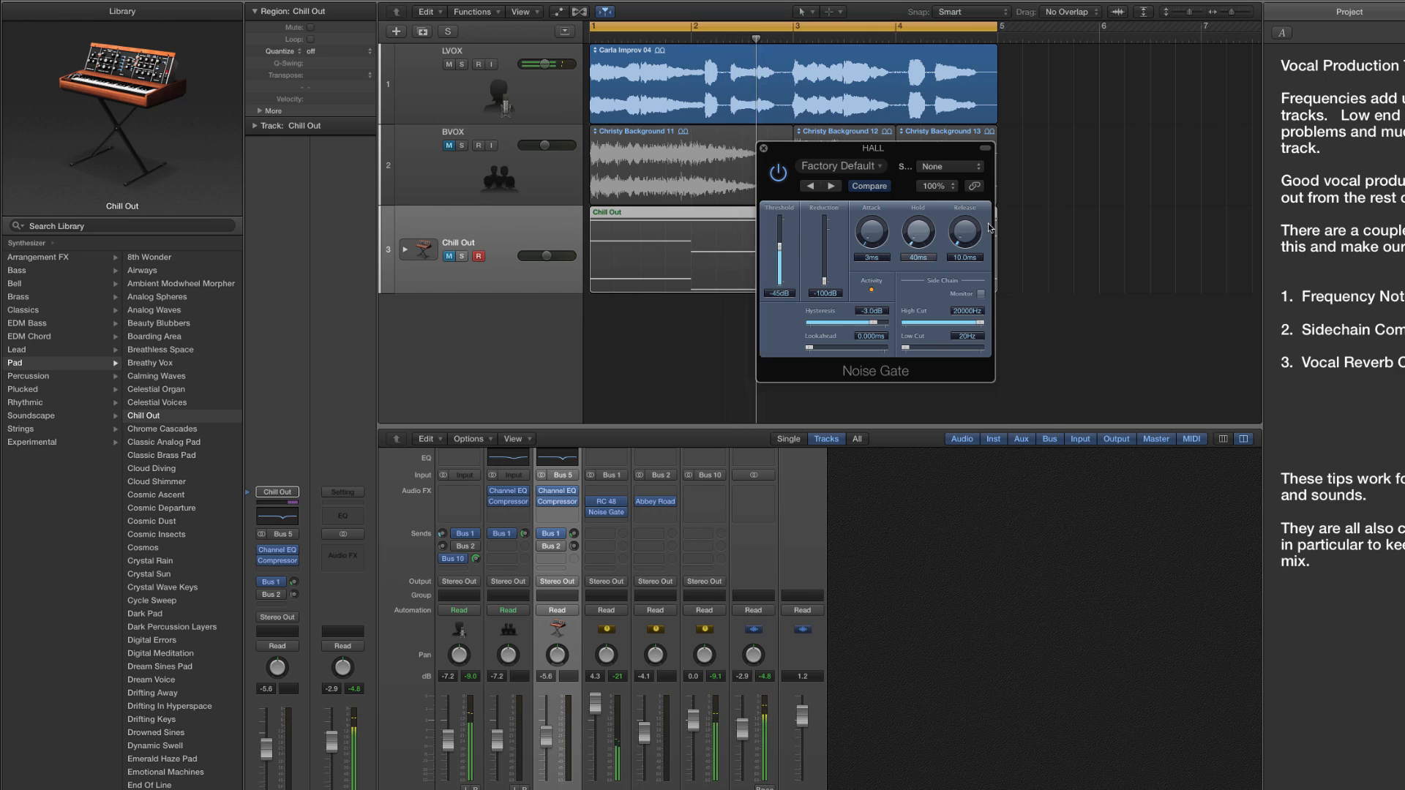
{"action": "left_click_drag", "start_coordinate": [972, 232], "coordinate": [970, 194]}
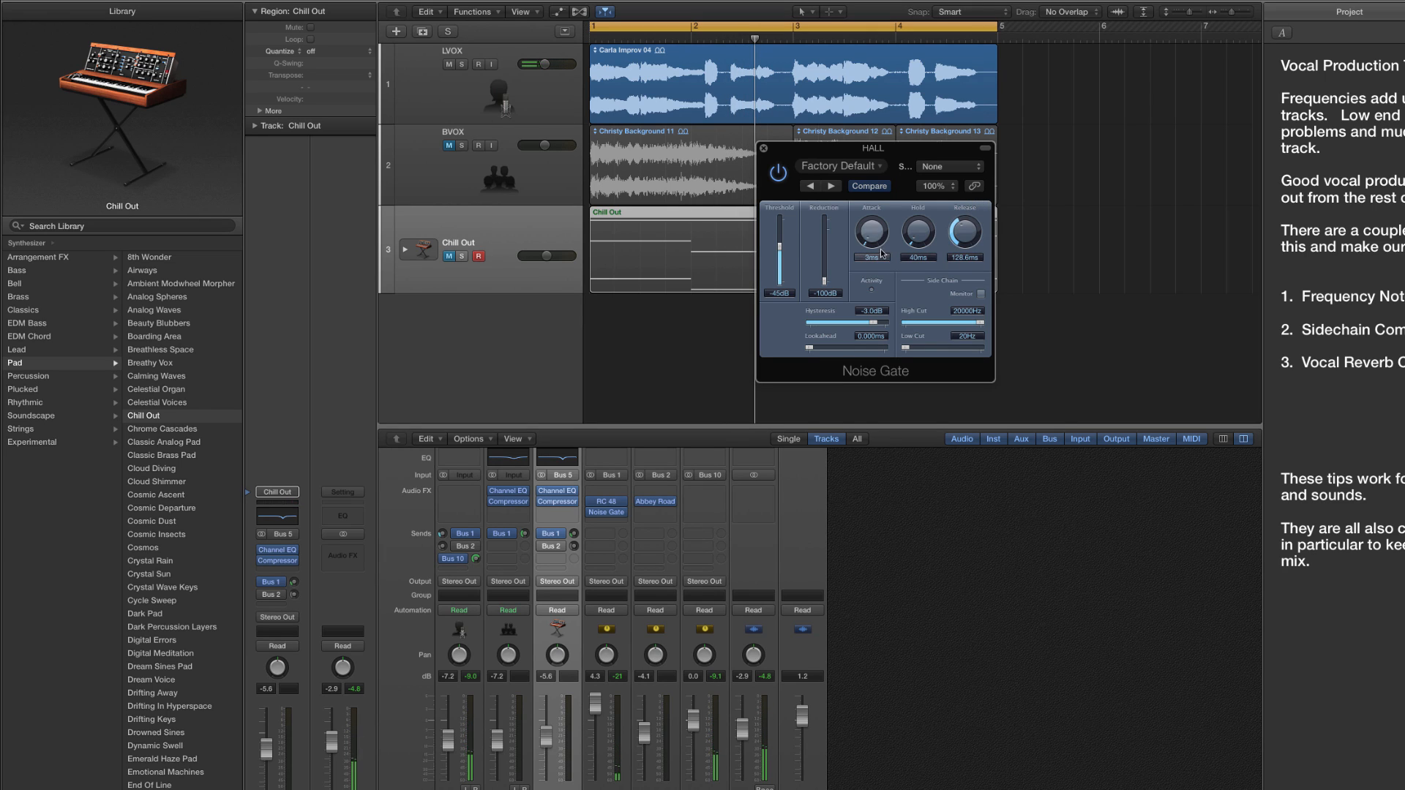
{"action": "key", "text": "space"}
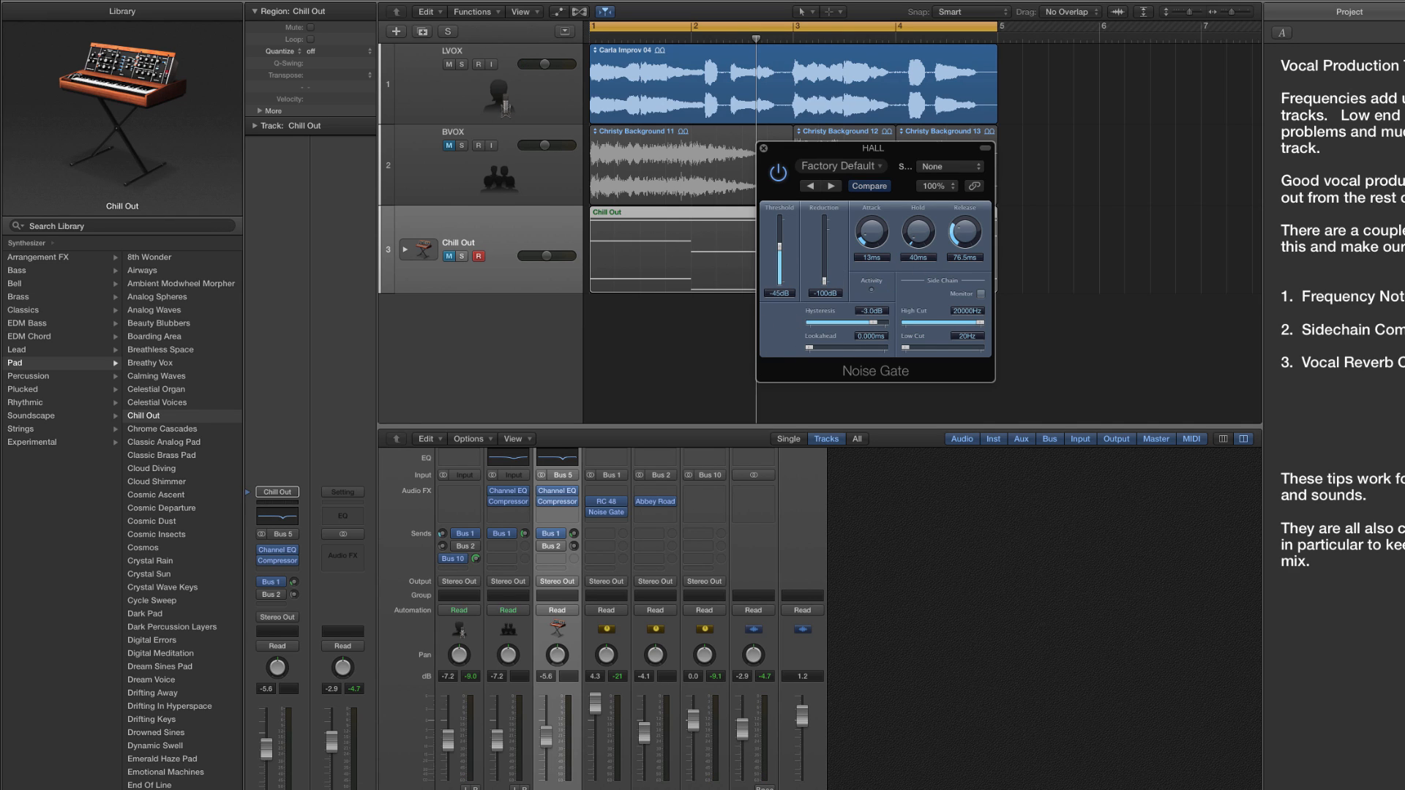
- Unmute BVOX and Chill Out, and set the Chill Out fader to -4.9 dB while playing the gated mix
{"action": "left_click", "coordinate": [500, 789]}
{"action": "key", "text": "space"}
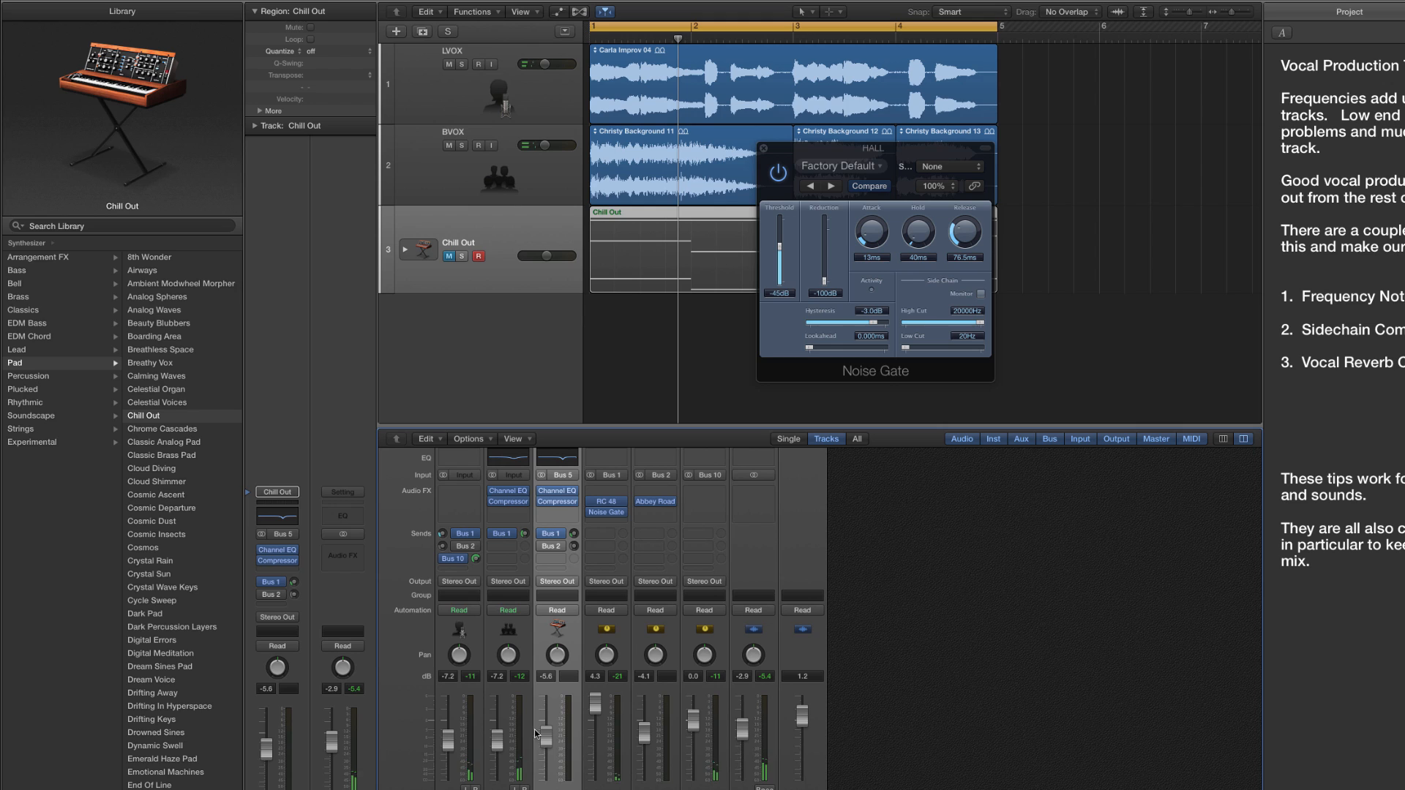
{"action": "key", "text": "space"}
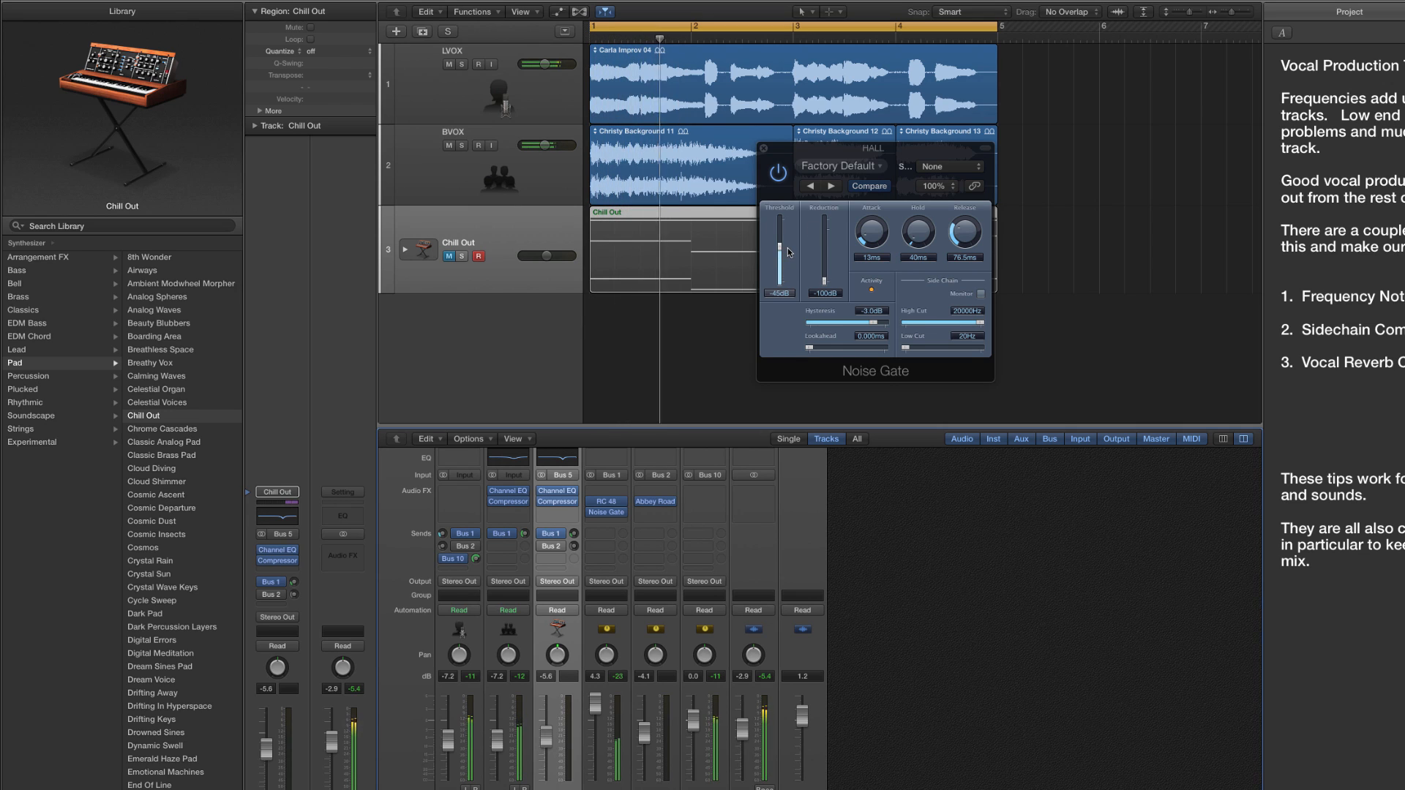
{"action": "key", "text": "space"}
{"action": "key", "text": "ctrl+m"}
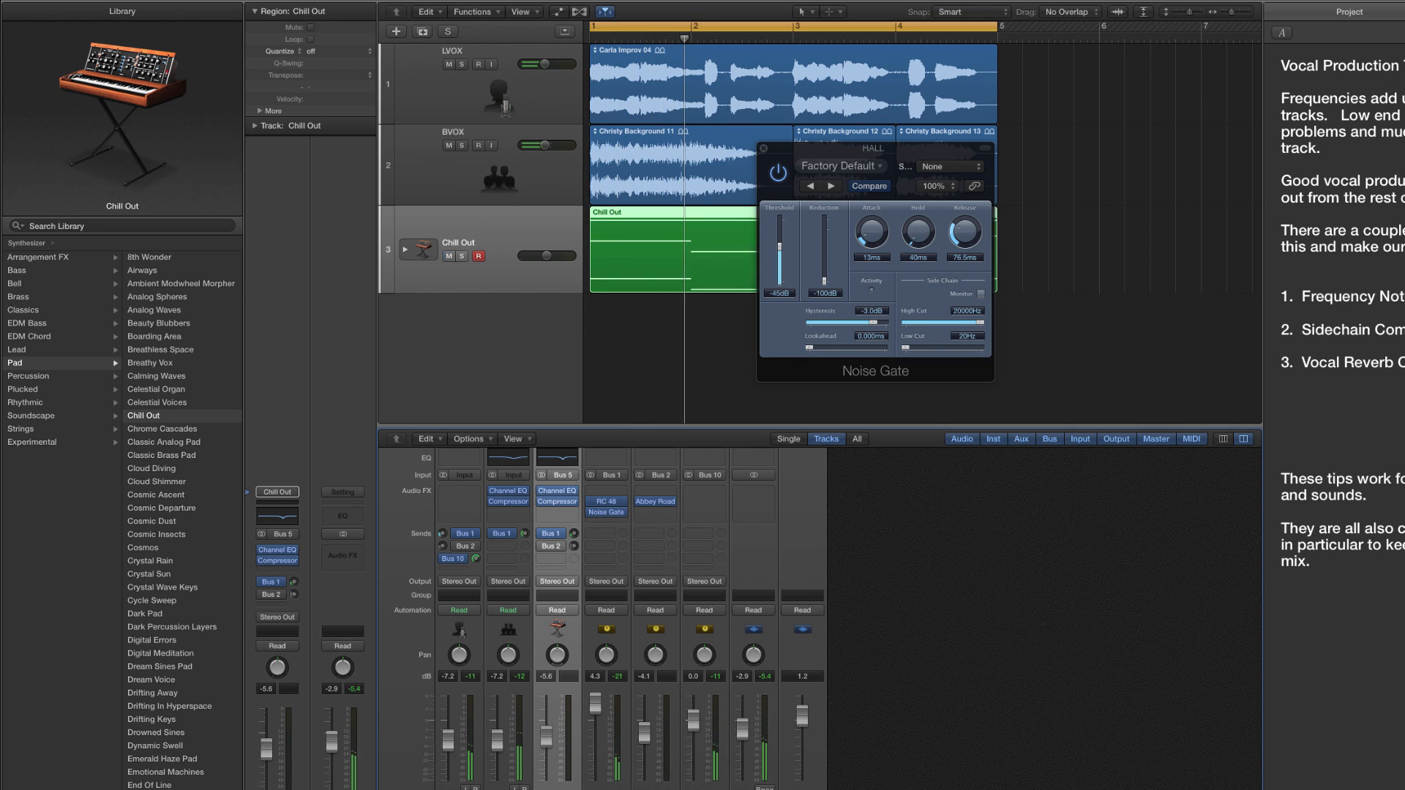
{"action": "key", "text": "space"}
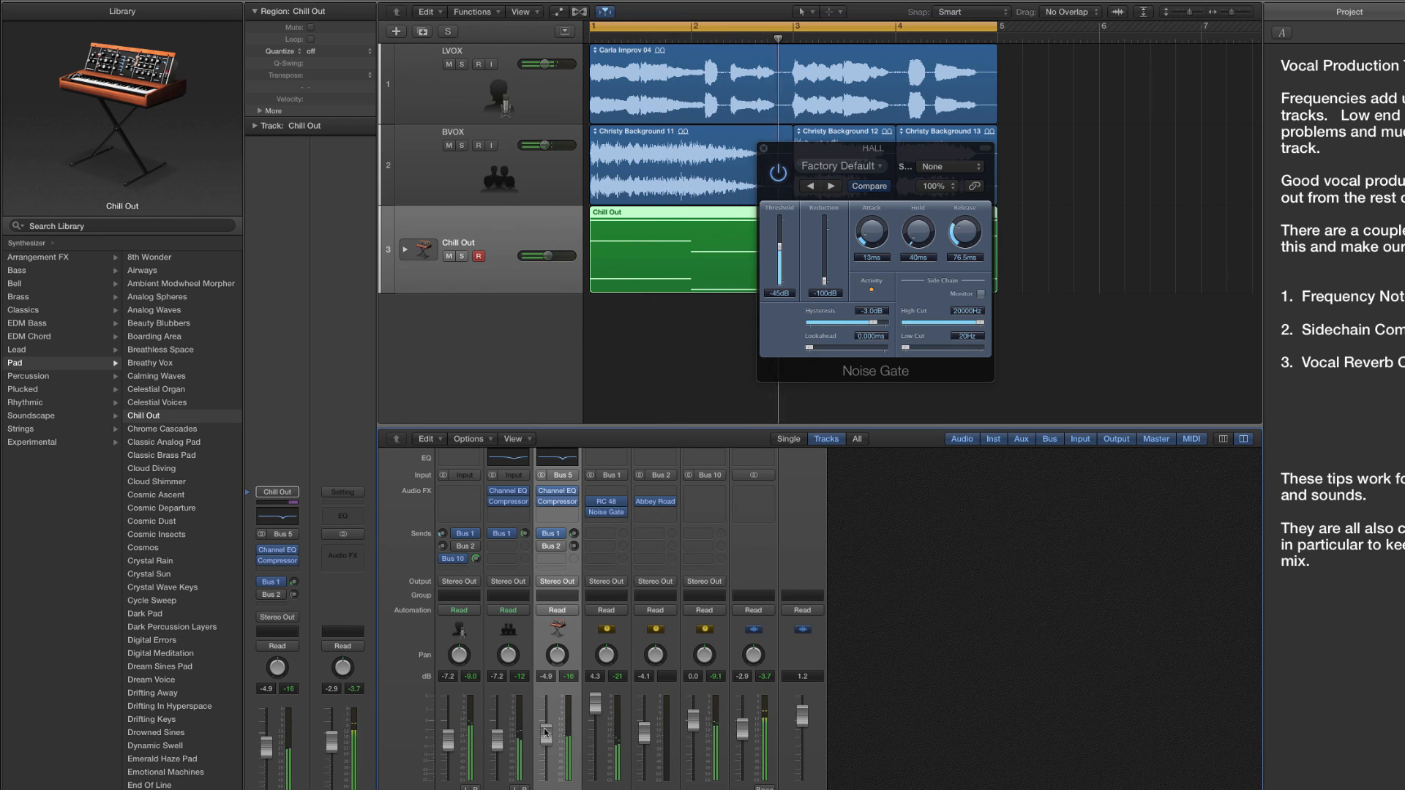
{"action": "left_click_drag", "start_coordinate": [546, 728], "coordinate": [545, 732]}
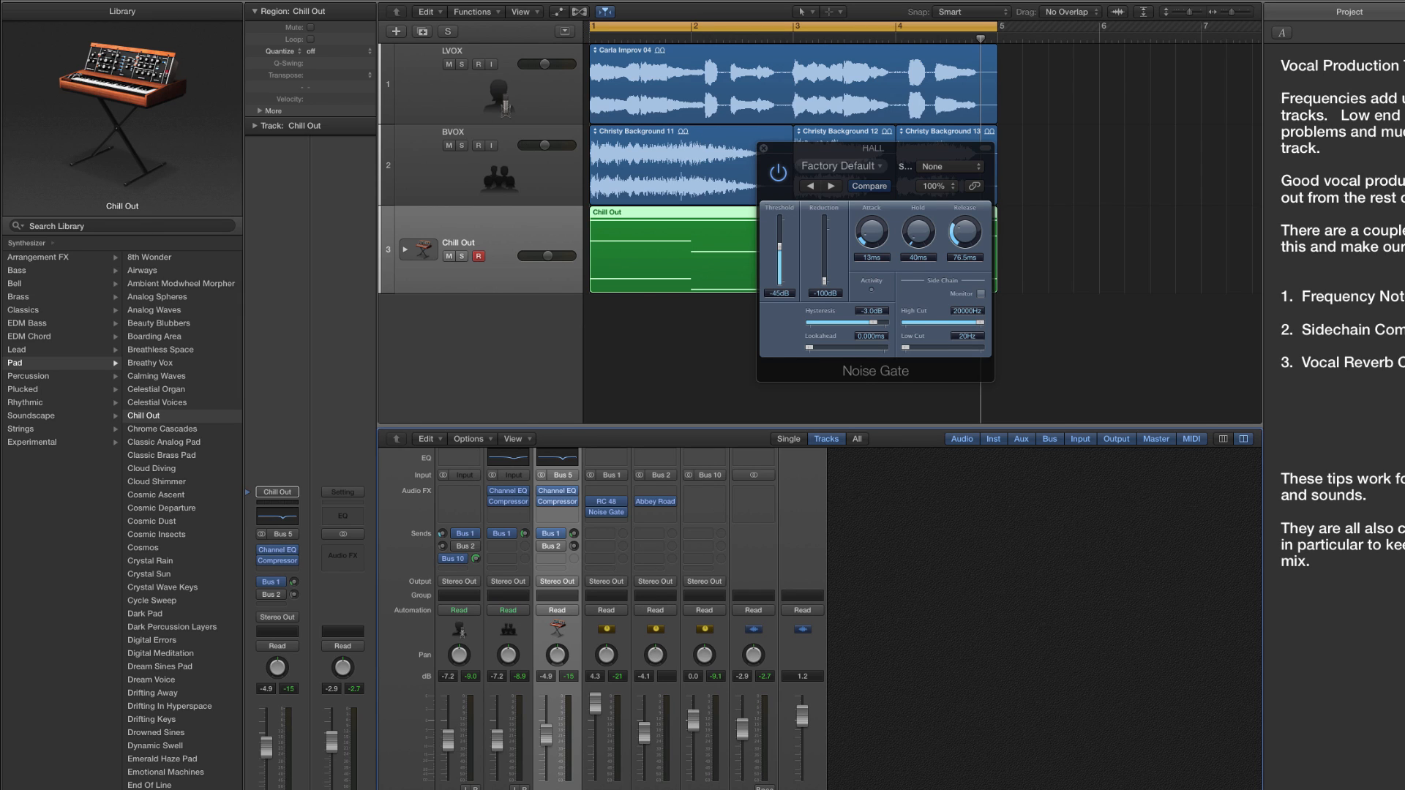
- Mute Chill Out and BVOX again, and raise the LVOX fader to about -3.8 dB during playback
{"action": "left_click", "coordinate": [547, 789]}
{"action": "left_click", "coordinate": [498, 789]}
{"action": "key", "text": "space"}
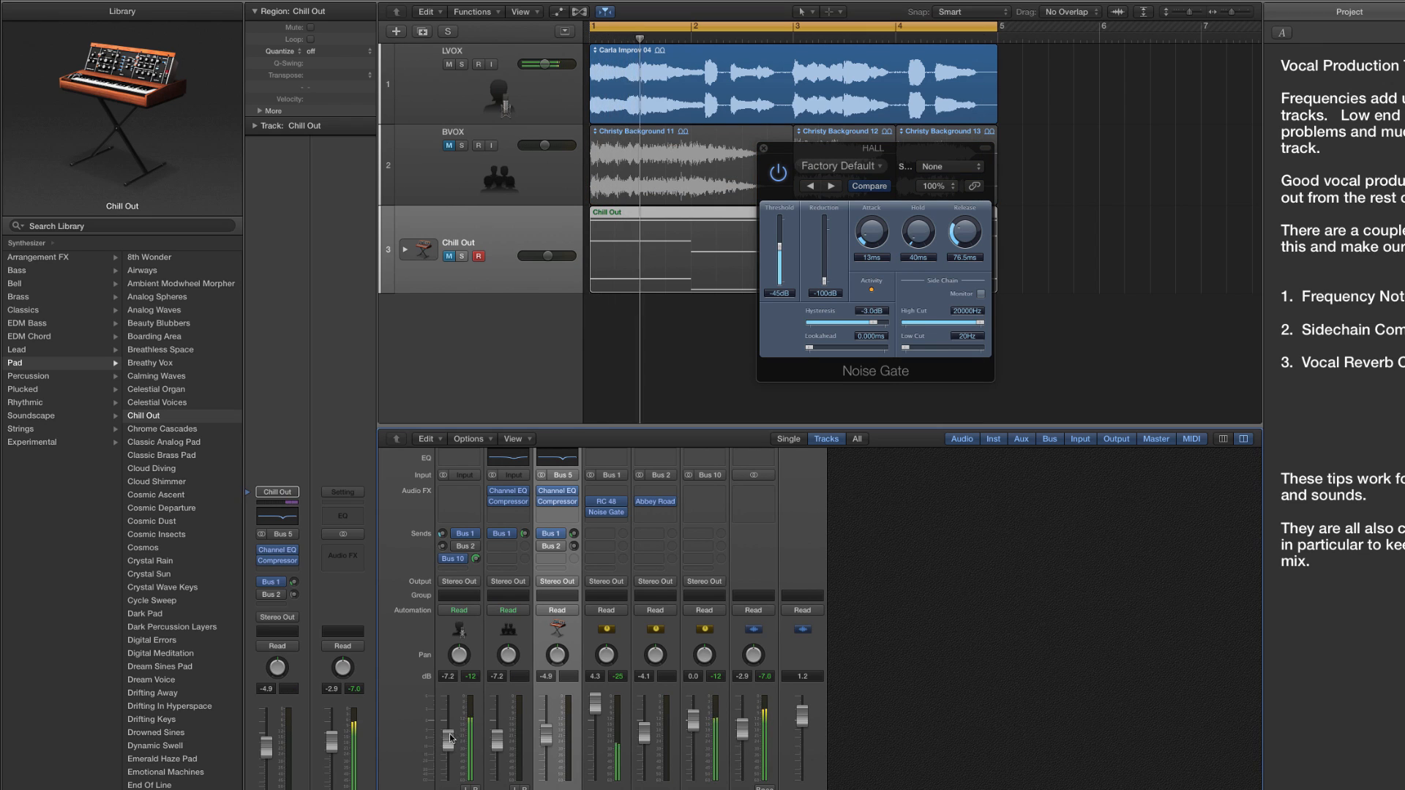
{"action": "left_click_drag", "start_coordinate": [450, 738], "coordinate": [450, 729]}
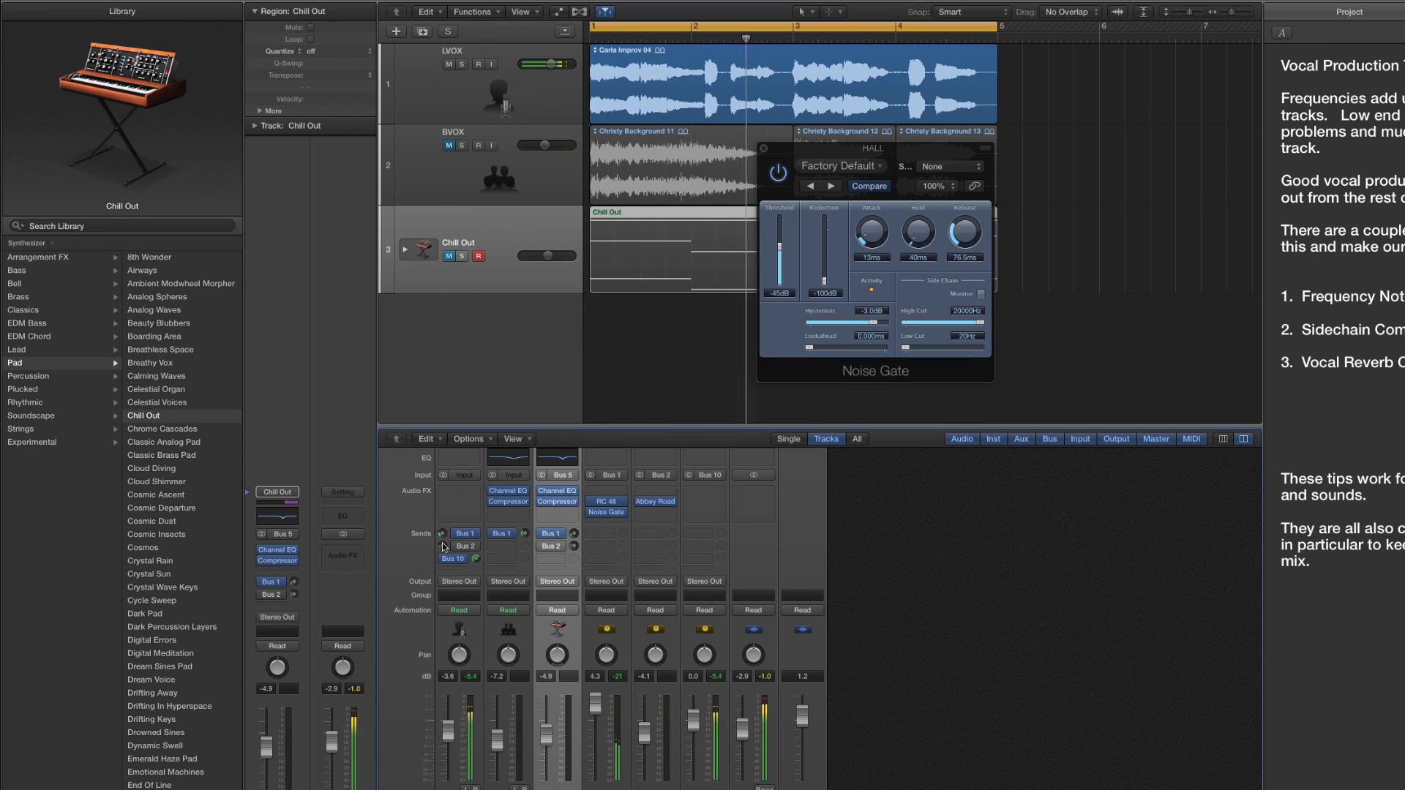
- Raise the LVOX send on Bus 2 to about -5.7 dB and lower the PLATE fader to -7.2 dB
{"action": "left_click_drag", "start_coordinate": [443, 547], "coordinate": [443, 510]}
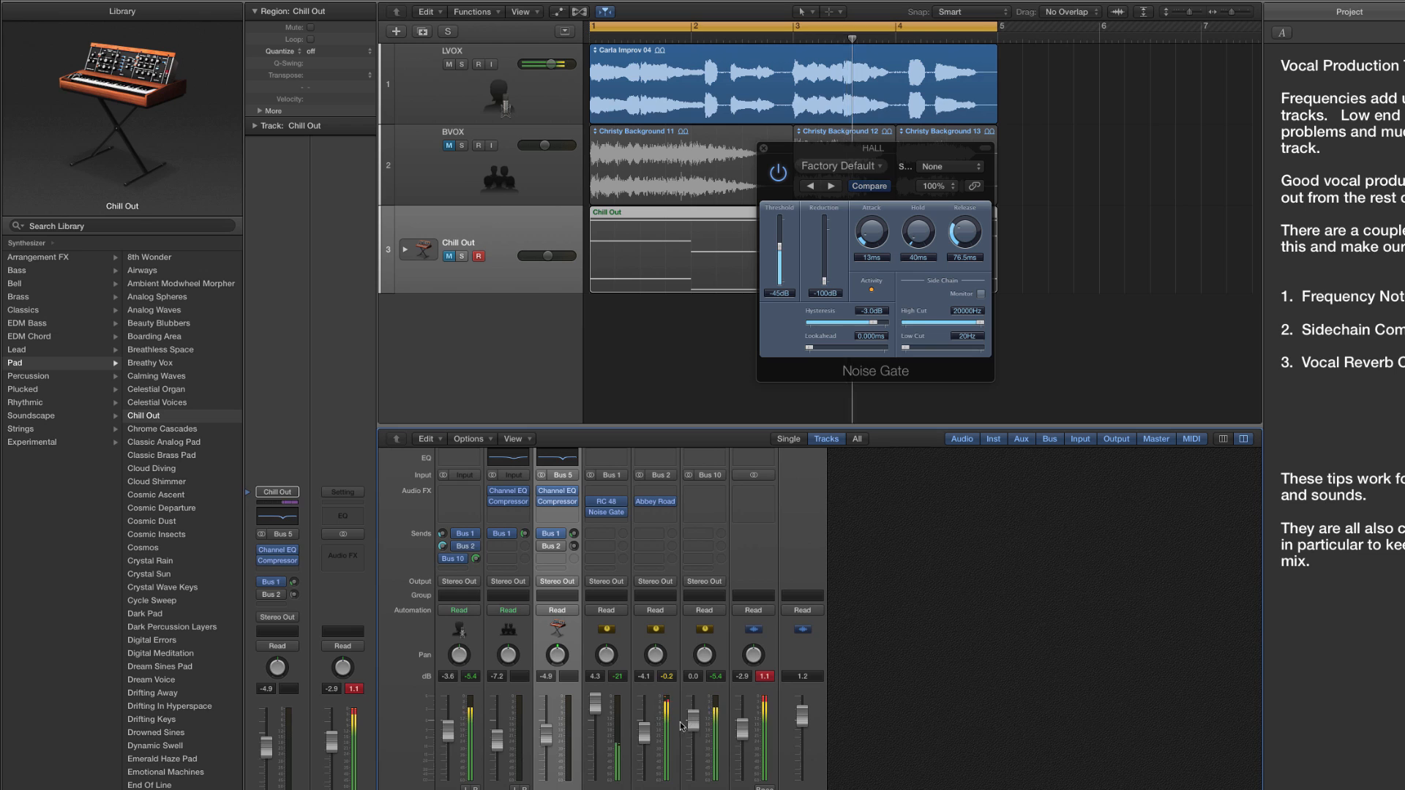
{"action": "left_click_drag", "start_coordinate": [645, 733], "coordinate": [645, 740]}
{"action": "left_click_drag", "start_coordinate": [443, 547], "coordinate": [443, 551]}
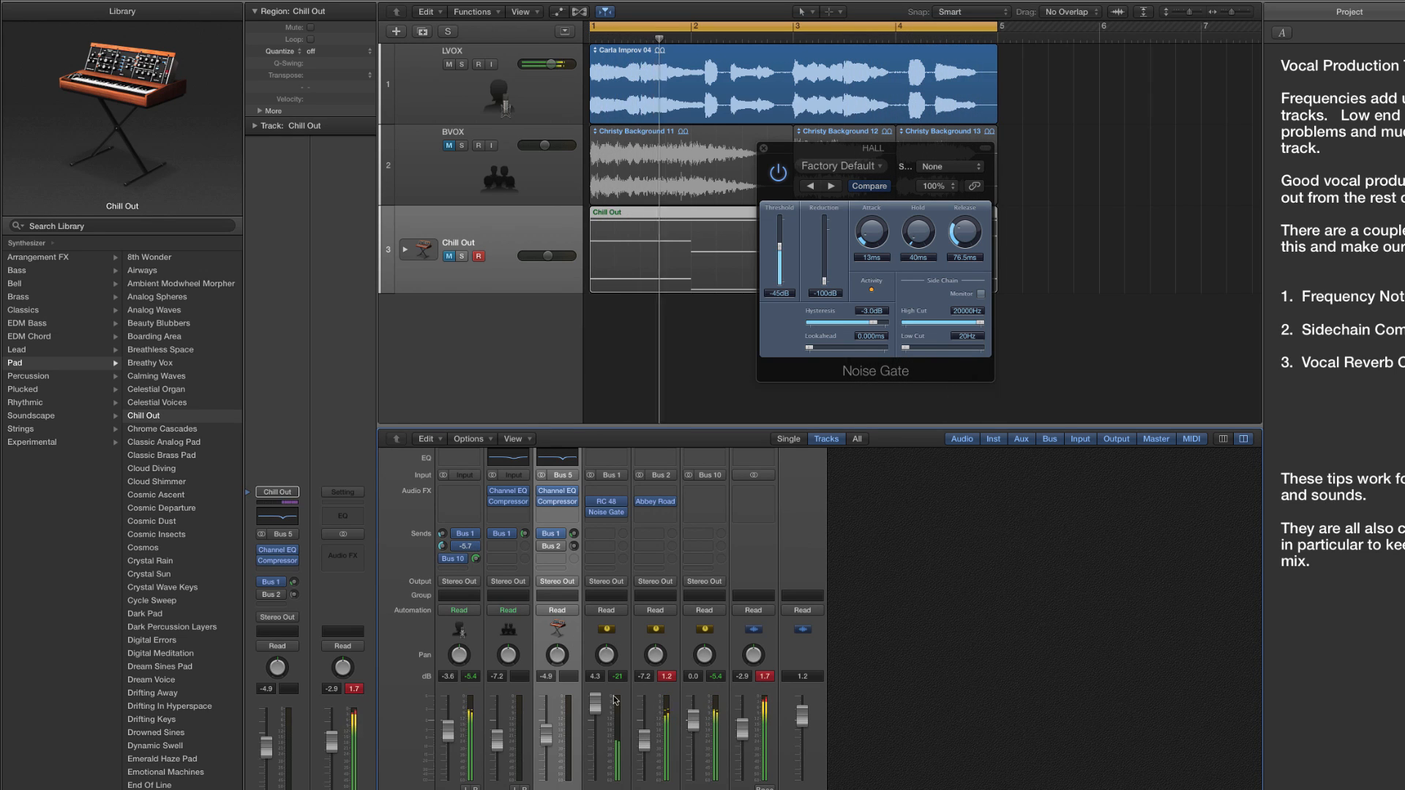
- Lower the HALL fader to -6.2, Aux 5 to -1.0 and PLATE to about -8.8 dB, then stop playback
{"action": "left_click_drag", "start_coordinate": [596, 702], "coordinate": [596, 737]}
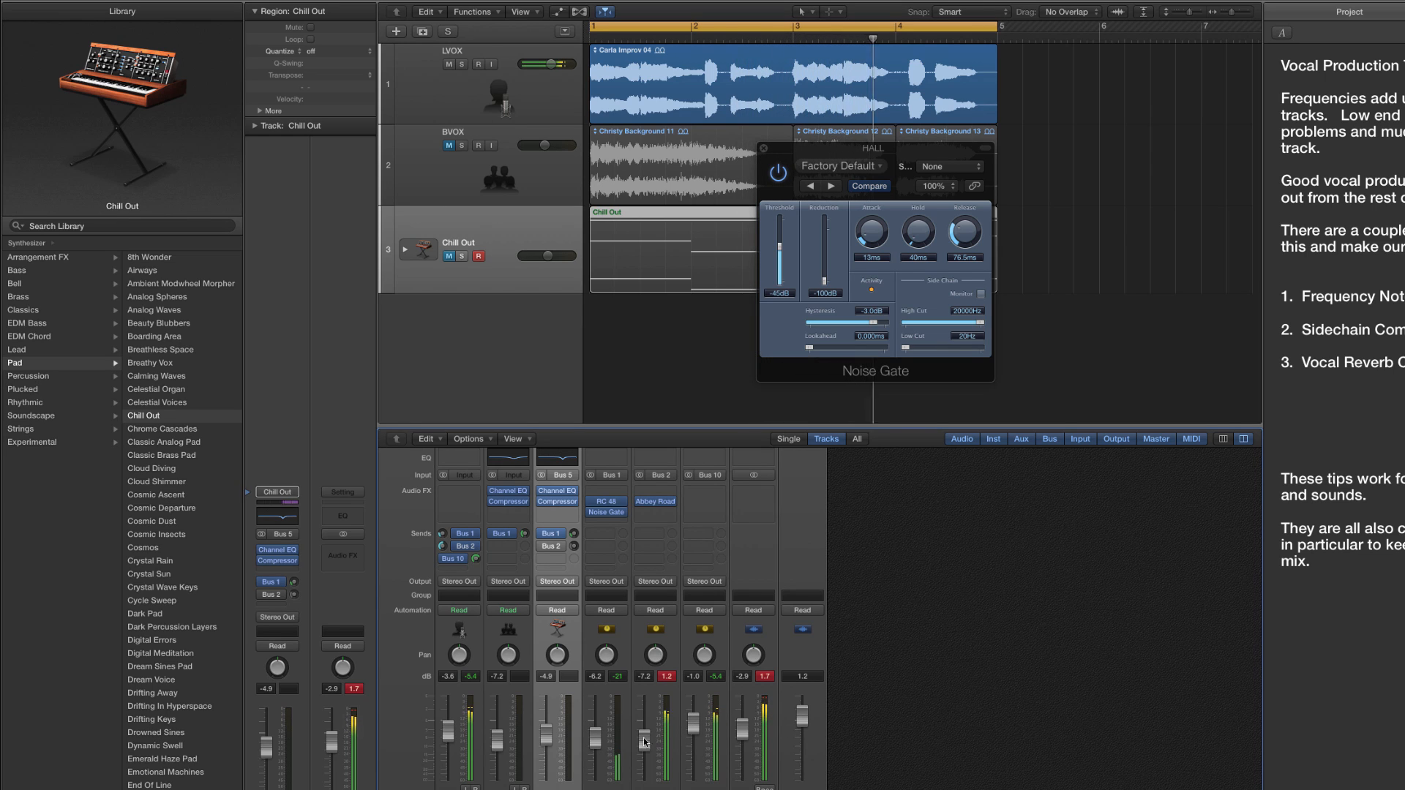
{"action": "left_click_drag", "start_coordinate": [645, 742], "coordinate": [645, 750]}
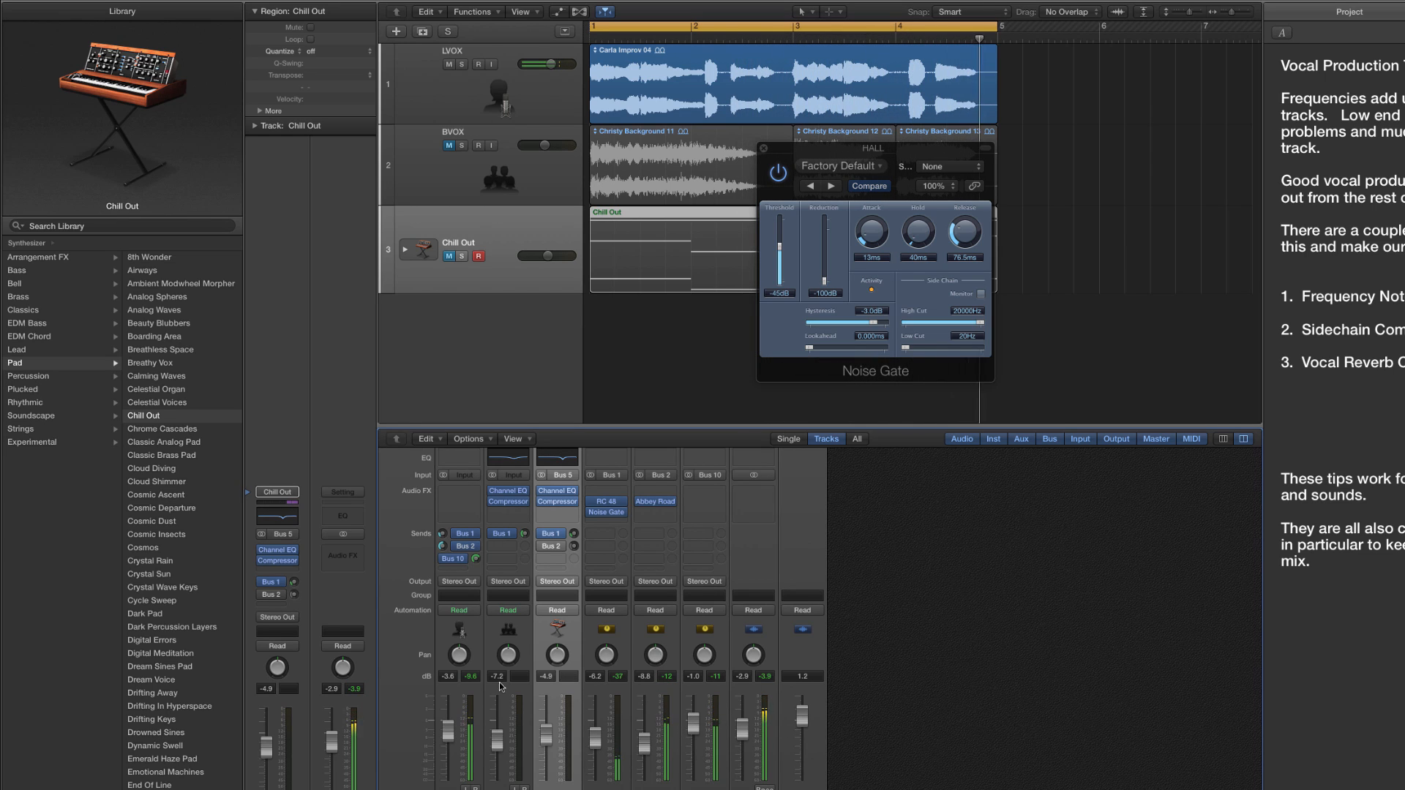
{"action": "key", "text": "space"}
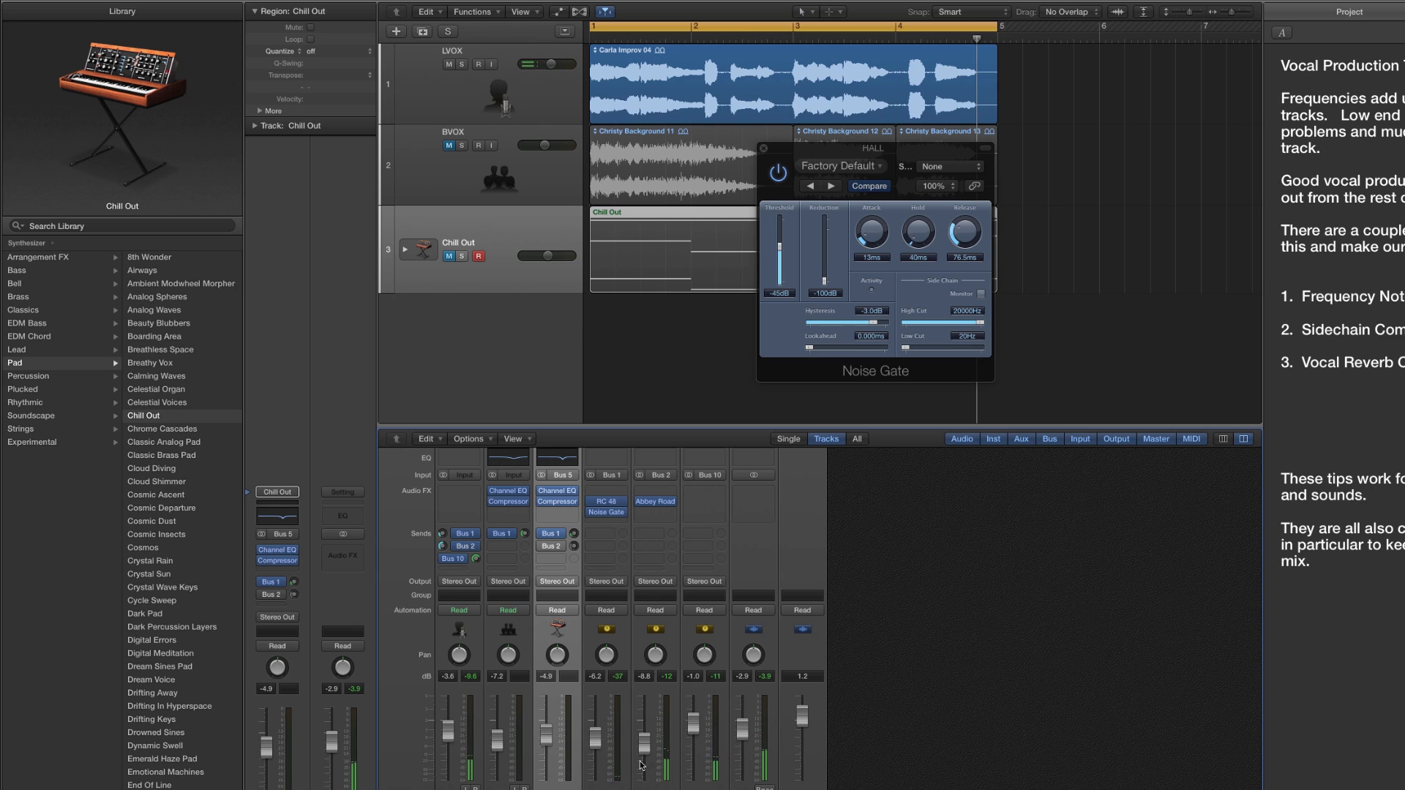
- Insert a Compressor ahead of the Abbey Road reverb on the PLATE channel
{"action": "left_click", "coordinate": [654, 491]}
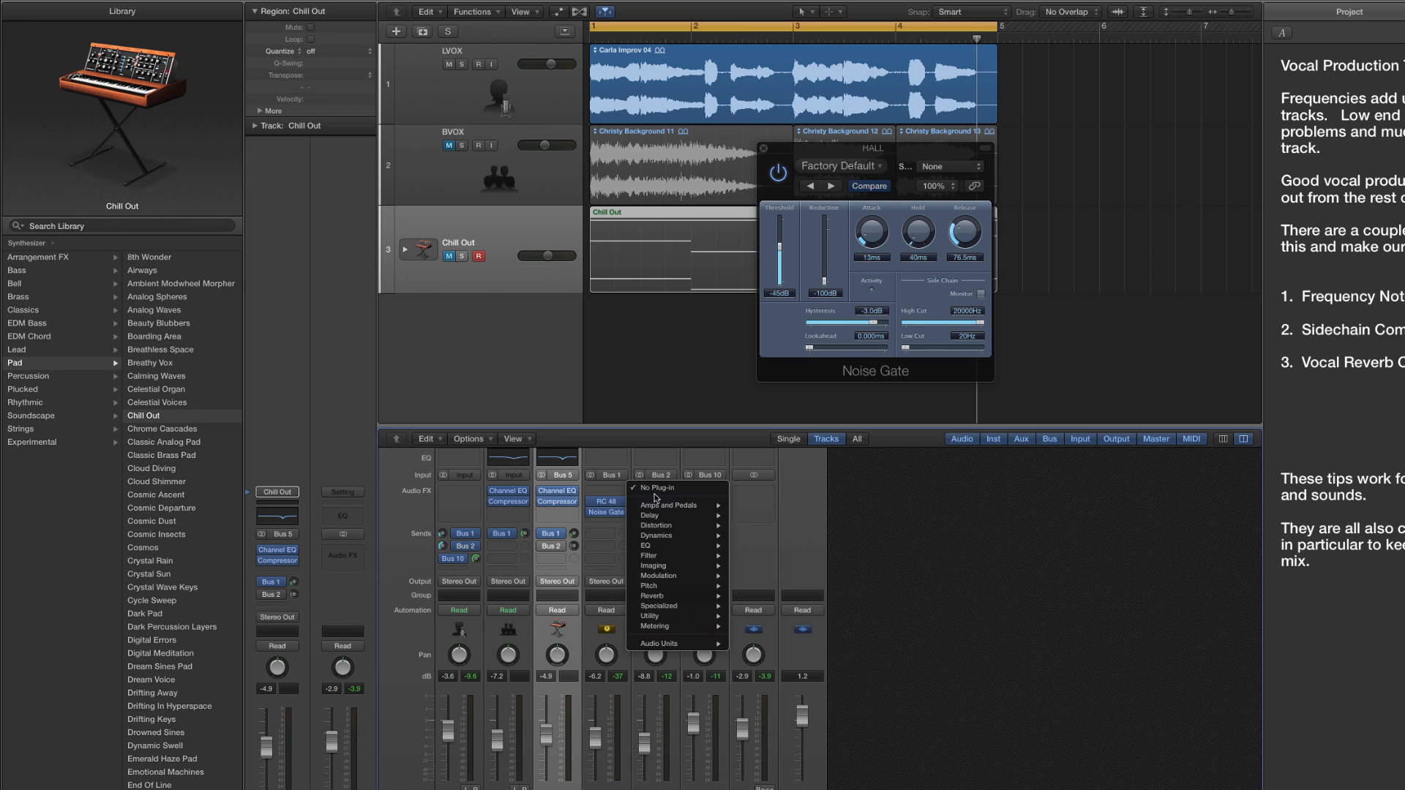
{"action": "mouse_move", "coordinate": [666, 535]}
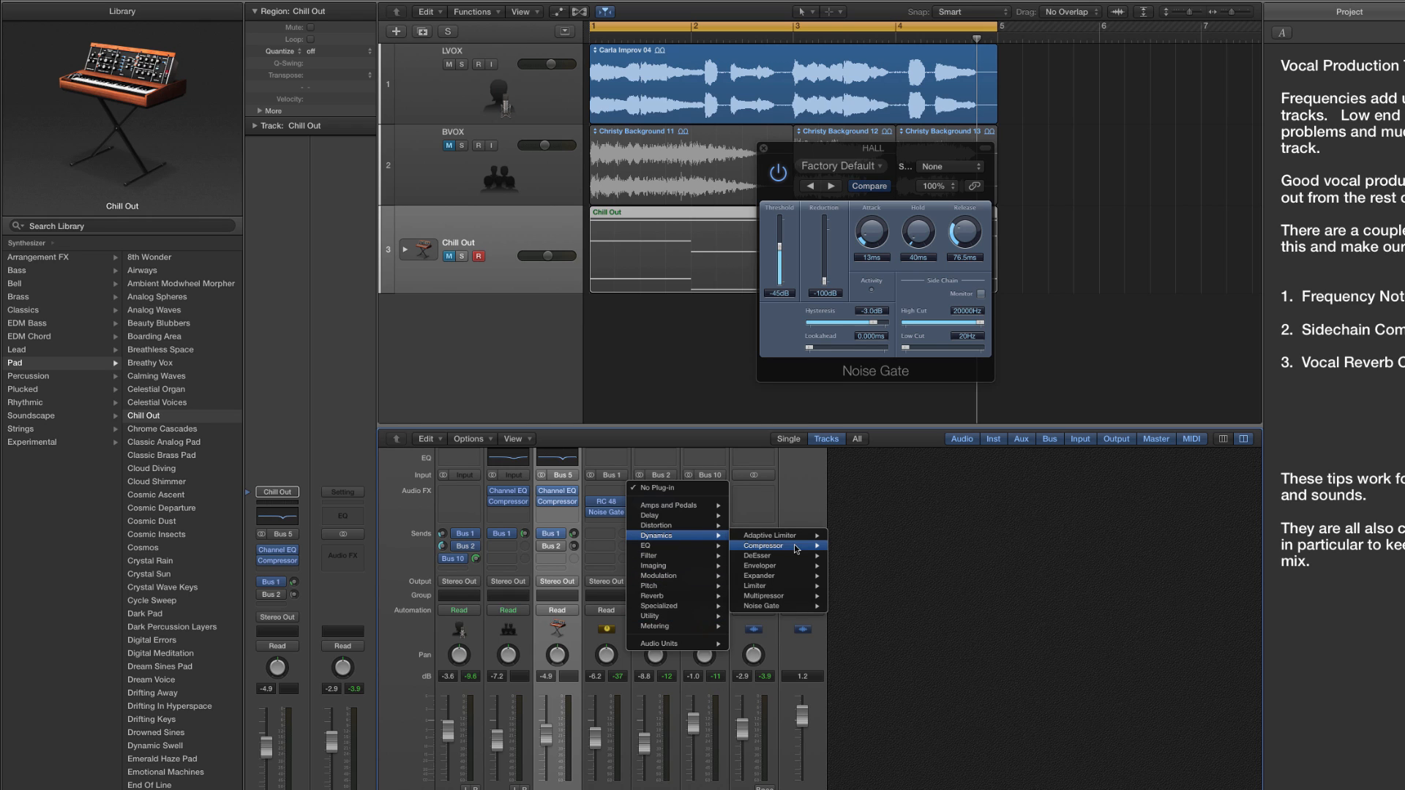
{"action": "left_click", "coordinate": [853, 546]}
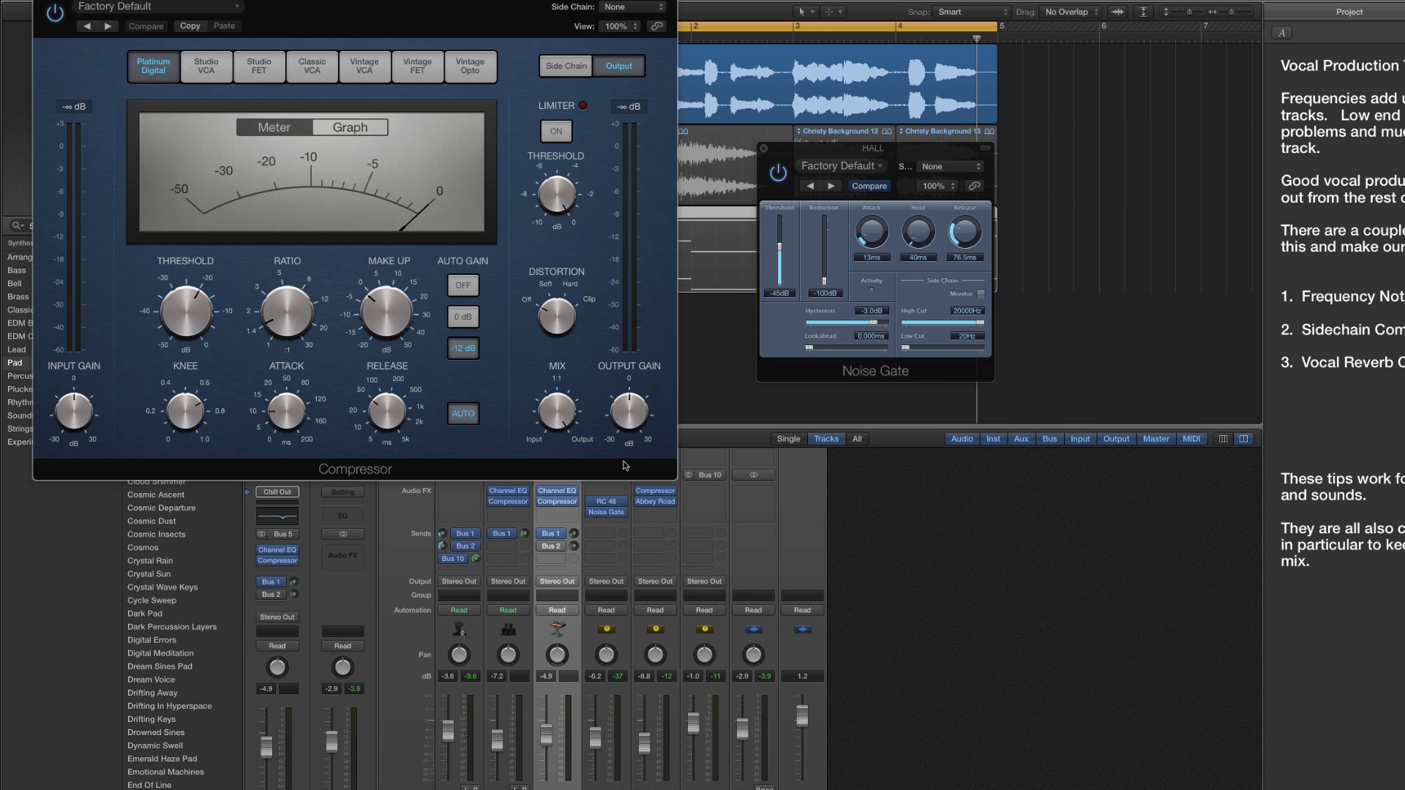
- During playback, lower the PLATE Compressor's threshold, set its ratio to 2.2:1 and raise its make-up gain slightly
{"action": "key", "text": "space"}
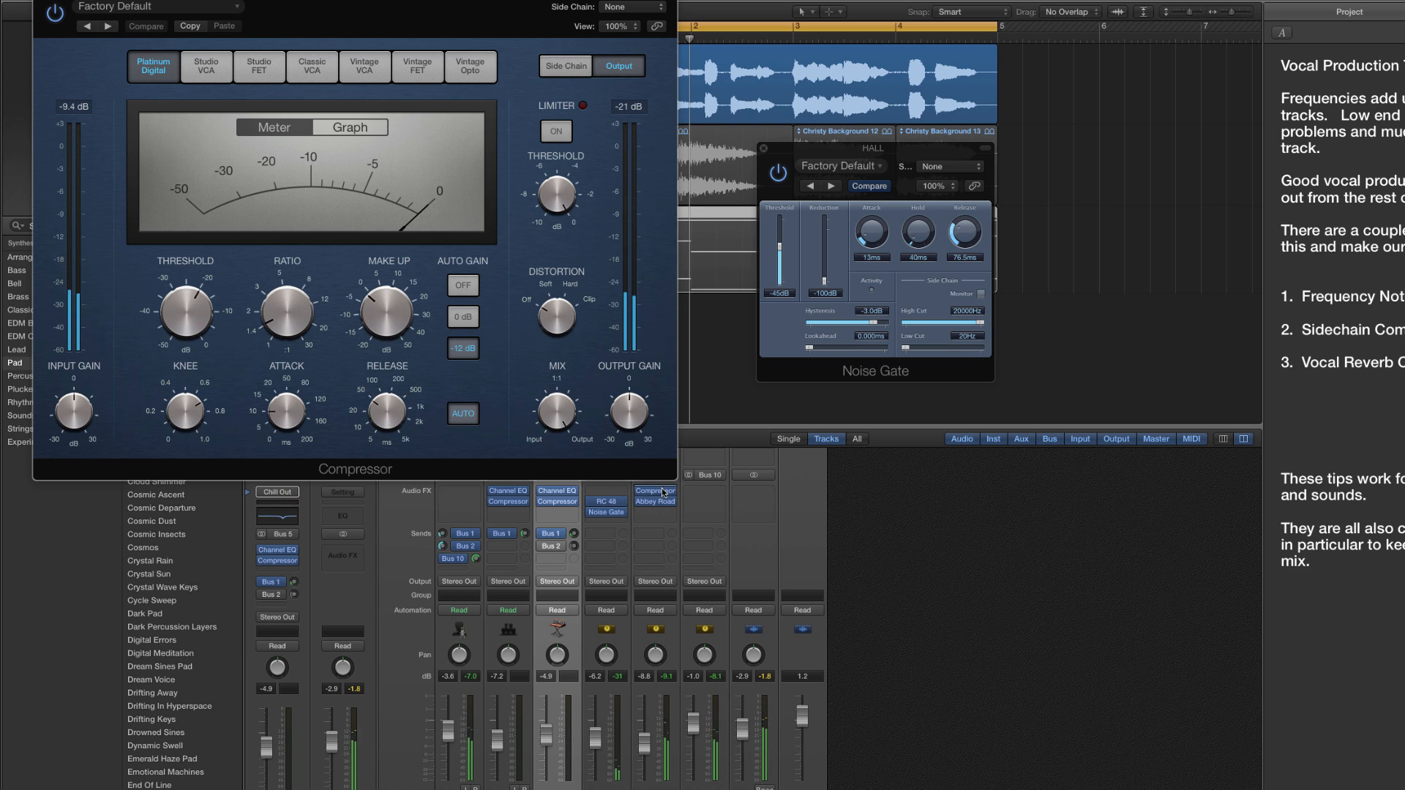
{"action": "left_click_drag", "start_coordinate": [178, 309], "coordinate": [187, 315]}
{"action": "left_click_drag", "start_coordinate": [280, 311], "coordinate": [281, 307]}
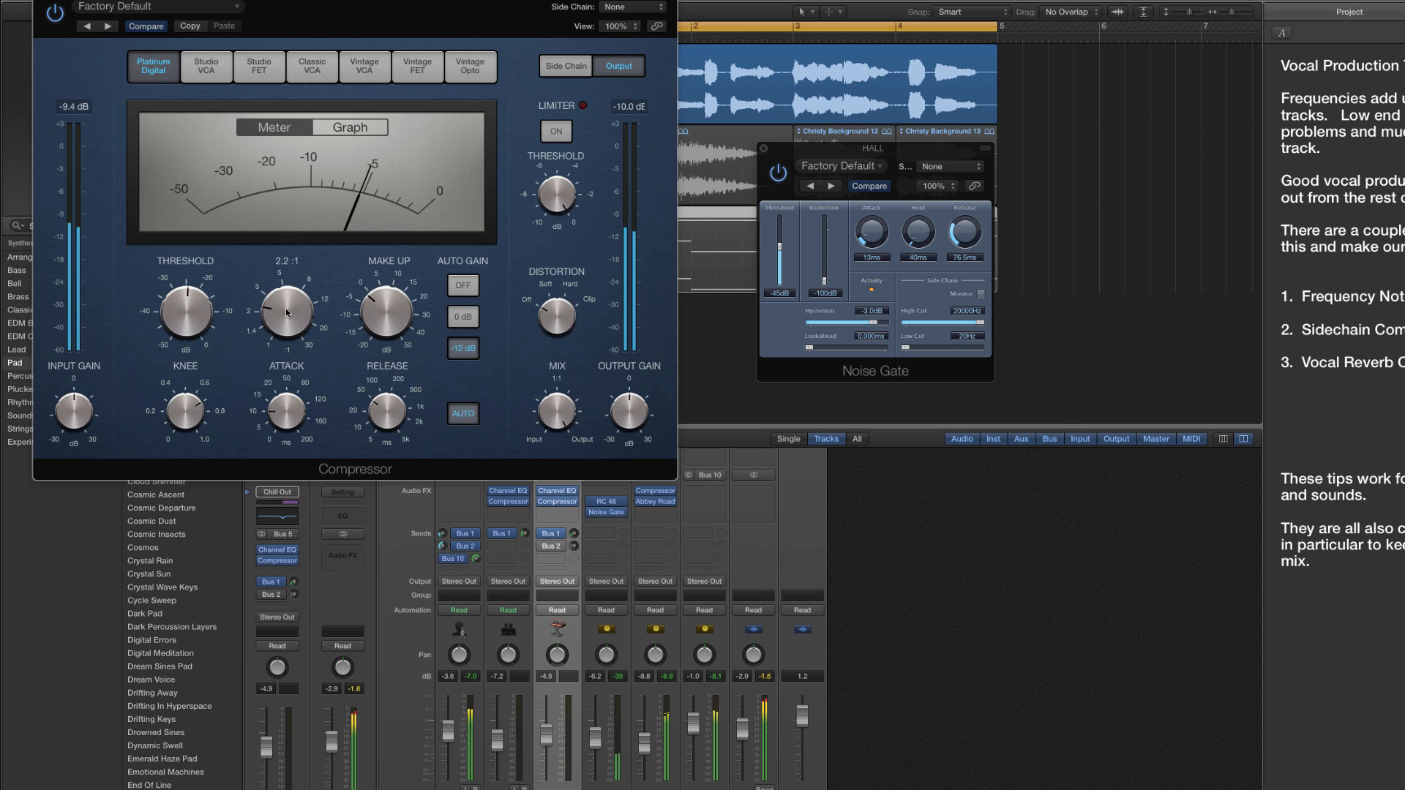
{"action": "left_click_drag", "start_coordinate": [388, 313], "coordinate": [397, 314]}
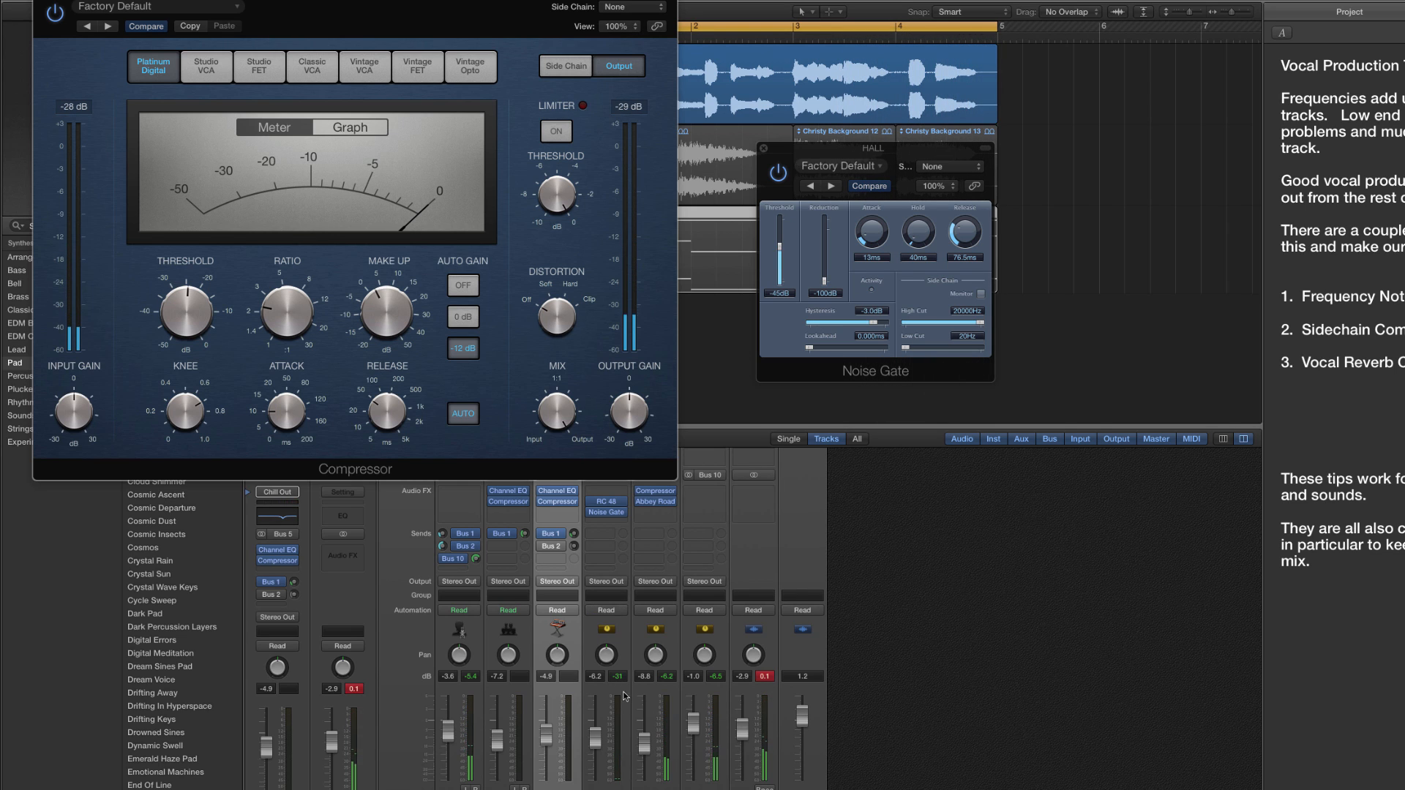
- Raise the PLATE fader to -4.4 dB and lower the Aux 5 fader to -3.1 dB during playback
{"action": "mouse_move", "coordinate": [630, 415]}
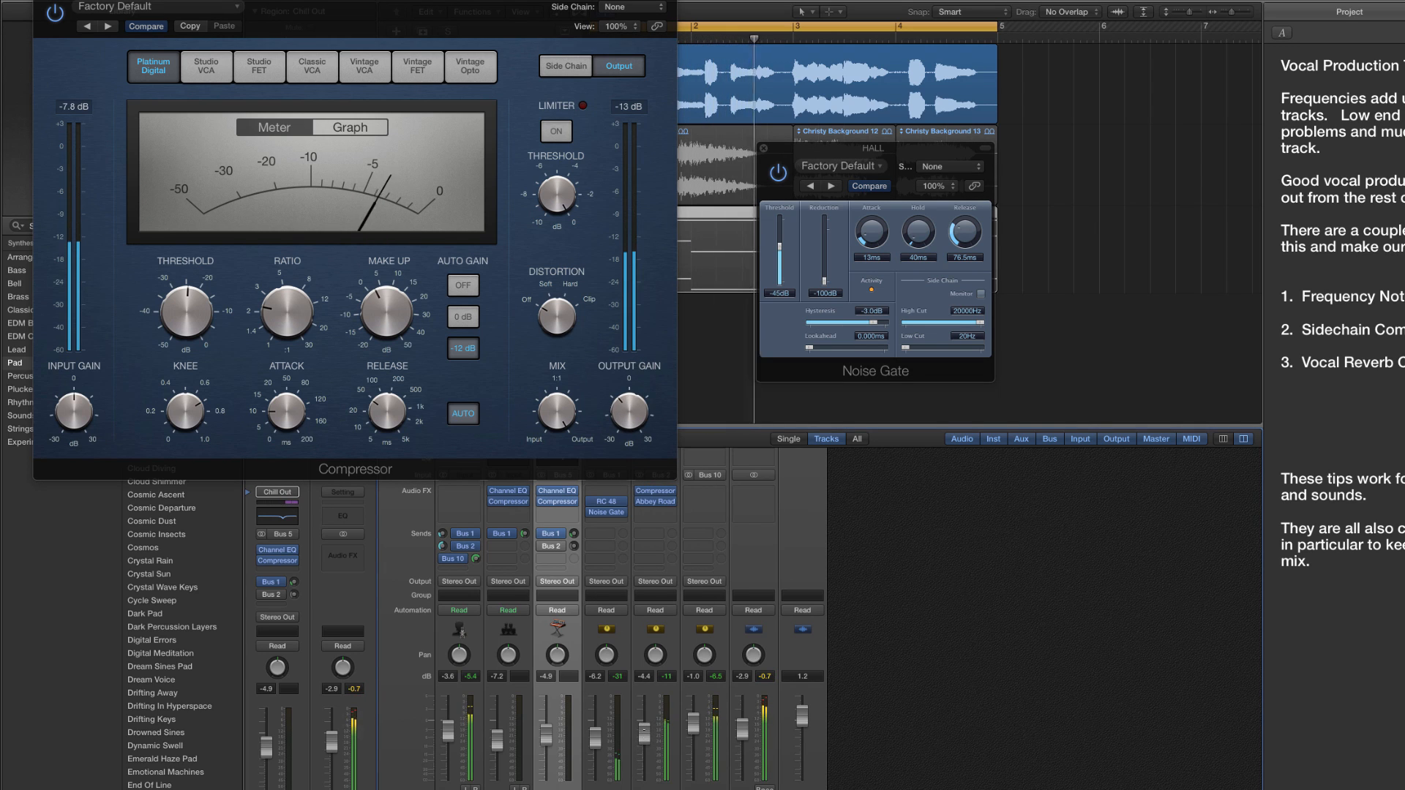
{"action": "left_click_drag", "start_coordinate": [693, 723], "coordinate": [696, 730]}
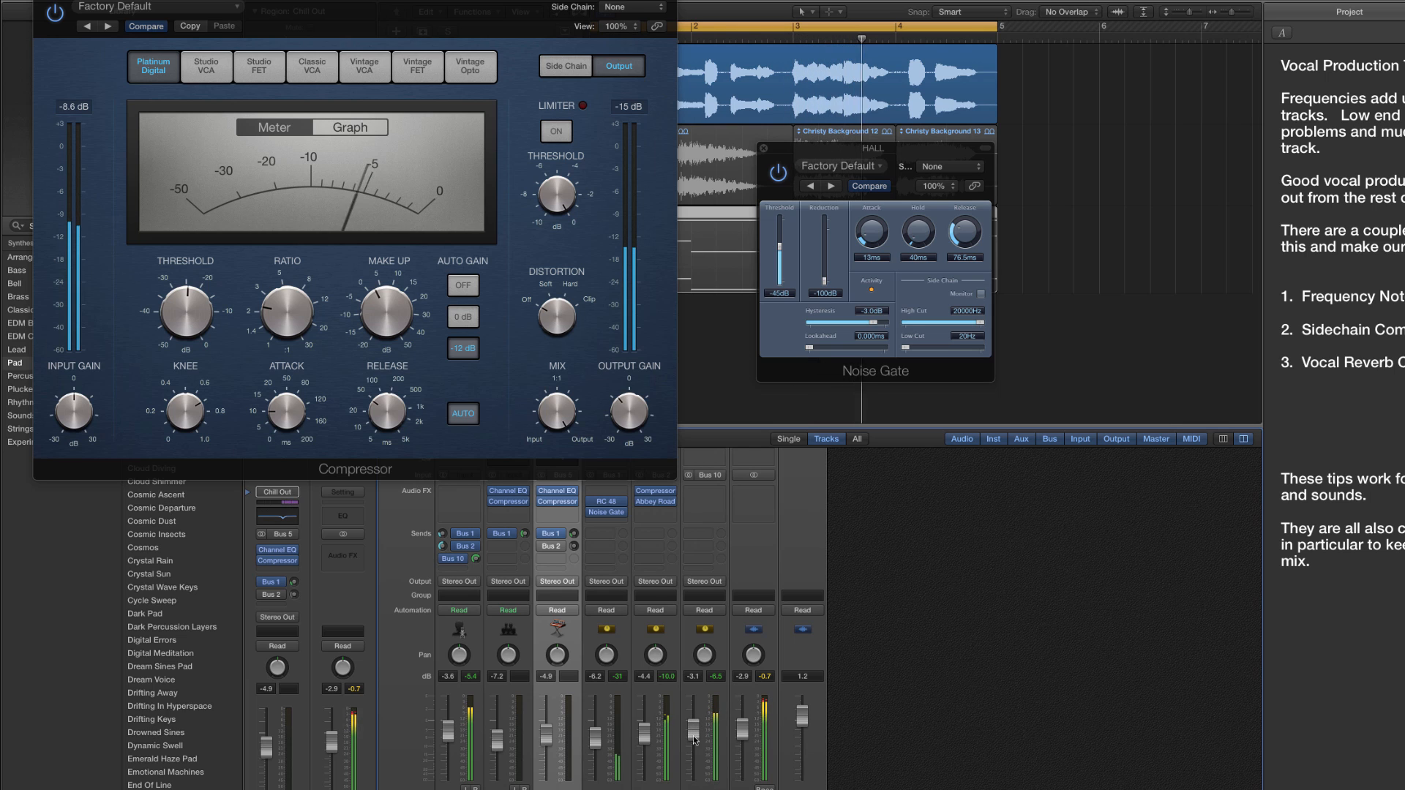
{"action": "left_click", "coordinate": [697, 731]}
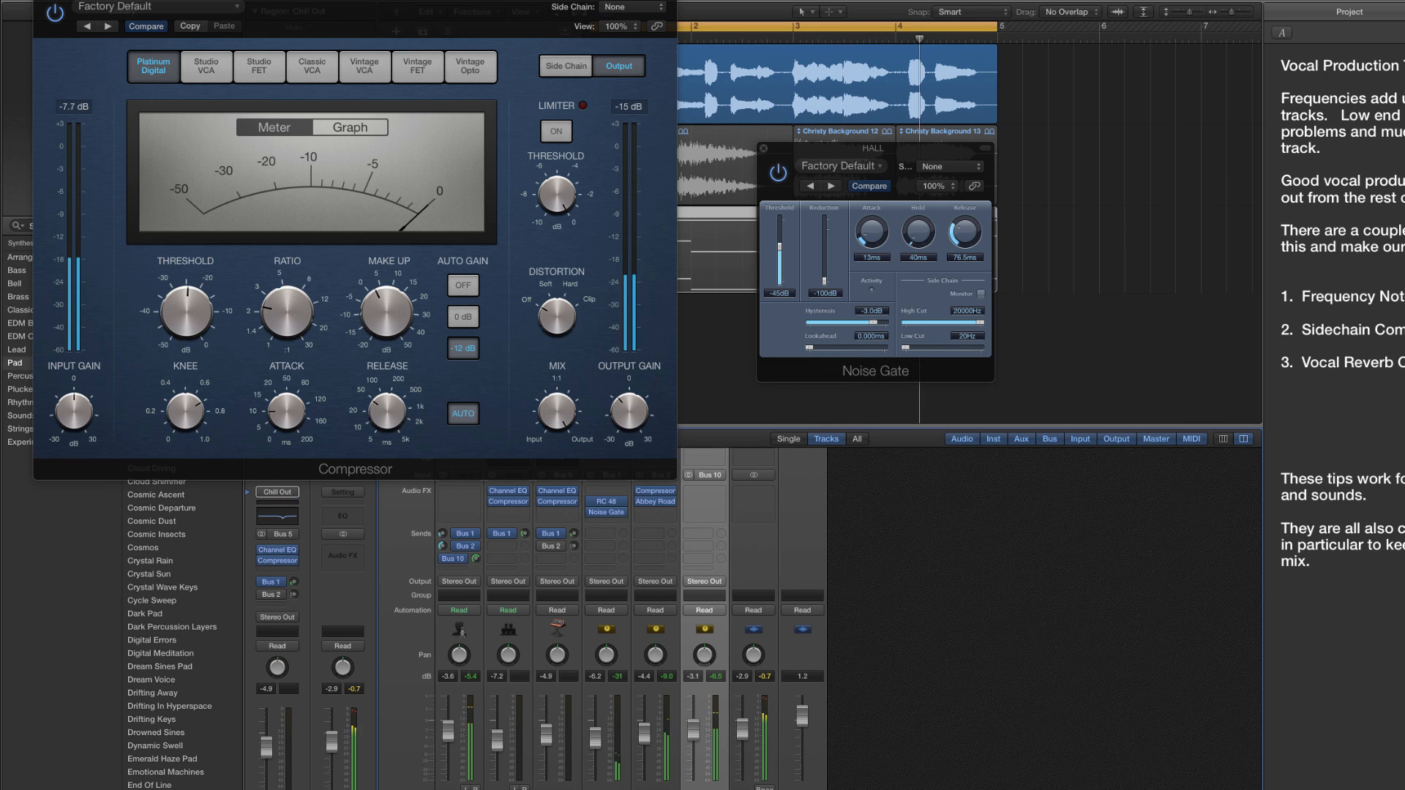
- Delete the auxiliary channel fed by Bus 10, even though it still receives signal from an active bus
{"action": "key", "text": "Delete"}
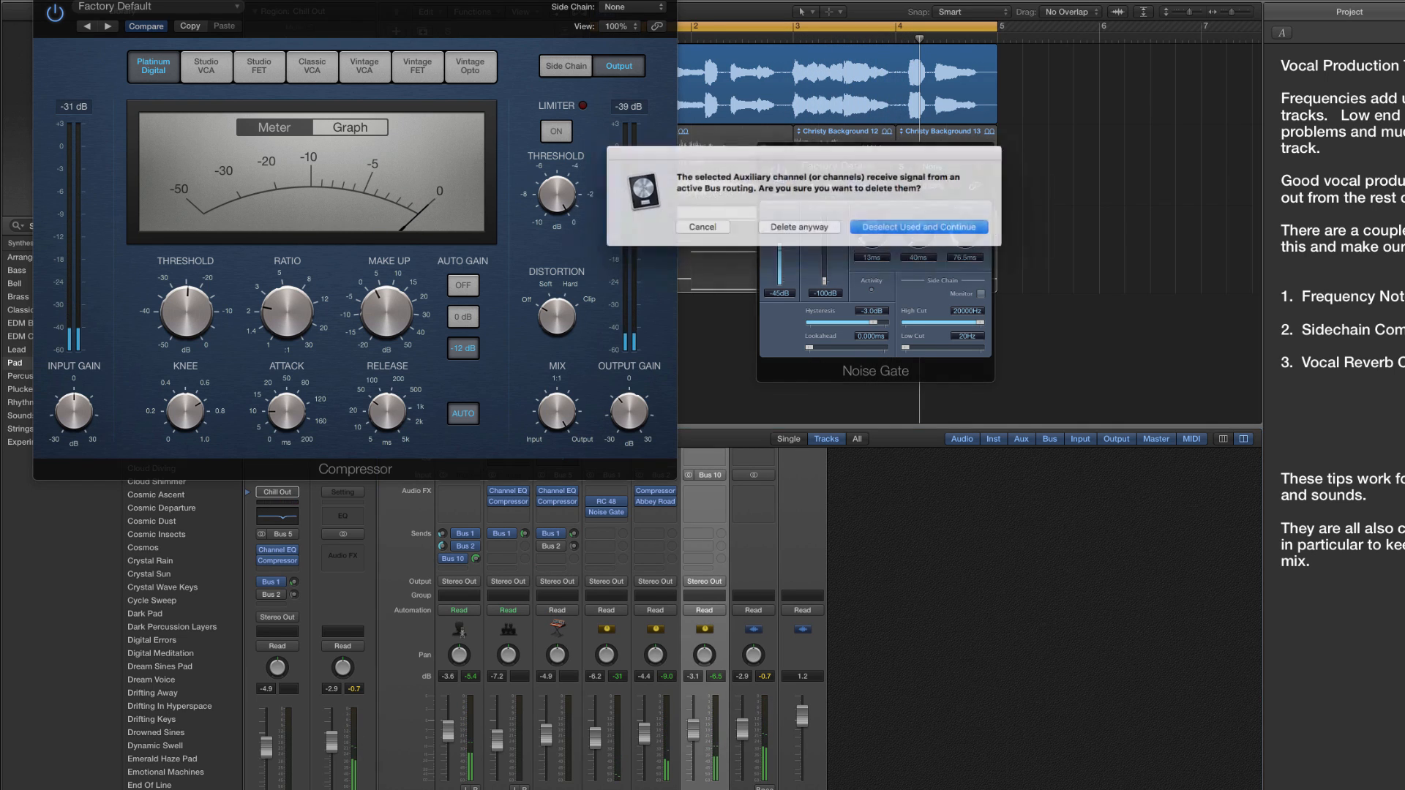
{"action": "left_click", "coordinate": [777, 228]}
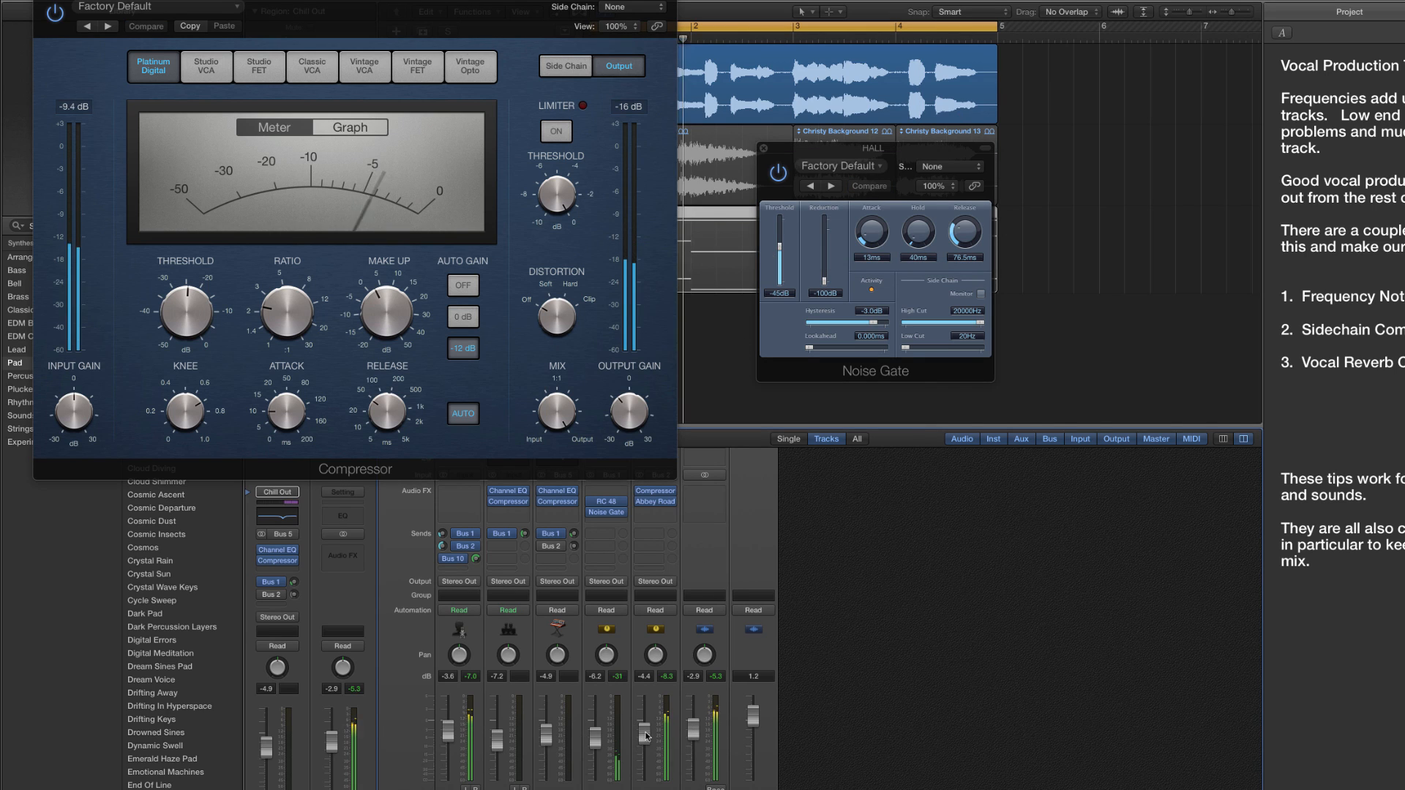
- Raise the PLATE Compressor's output gain slightly and rebalance the reverb faders, with HALL at -12.6 and PLATE at -10.0 dB
{"action": "left_click_drag", "start_coordinate": [631, 404], "coordinate": [635, 399]}
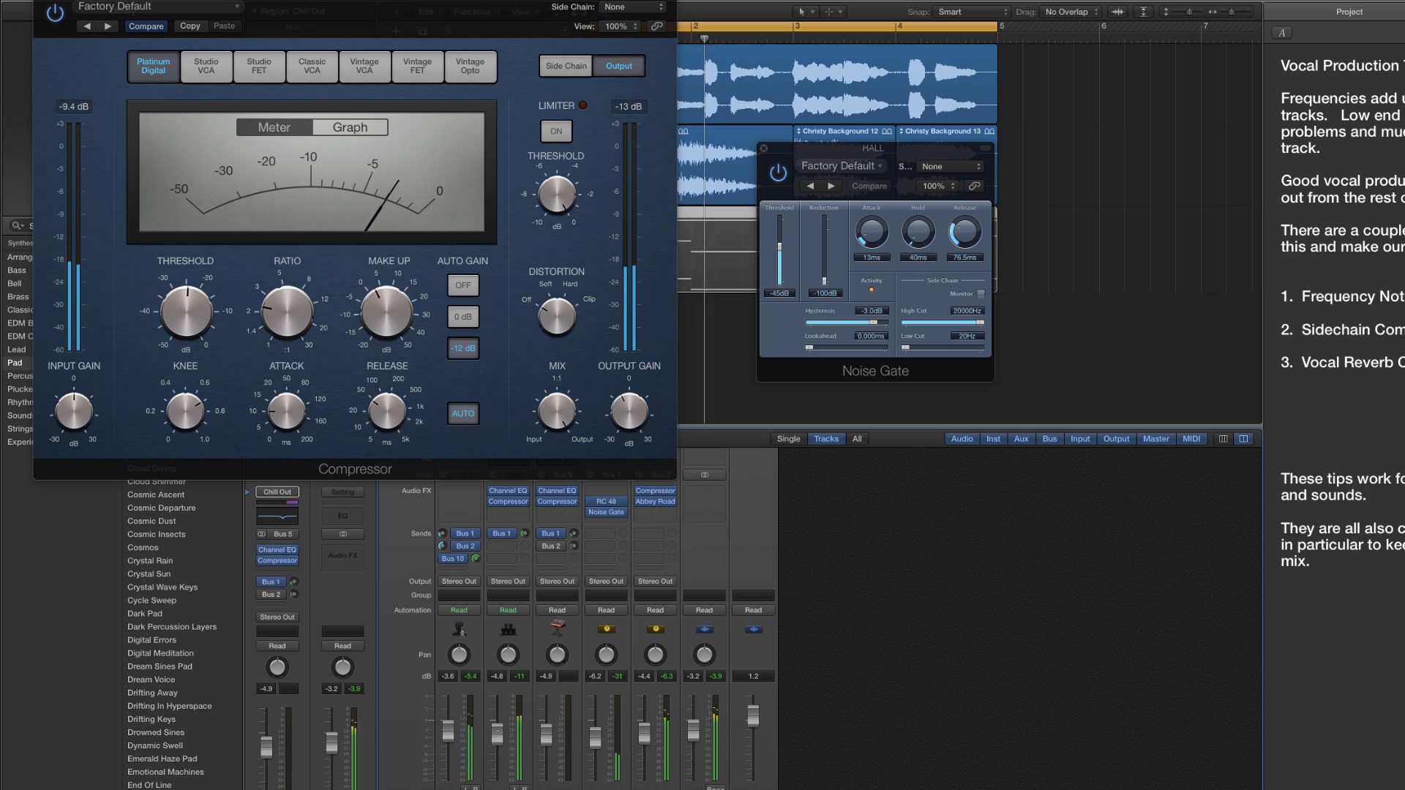
{"action": "left_click_drag", "start_coordinate": [596, 739], "coordinate": [596, 734]}
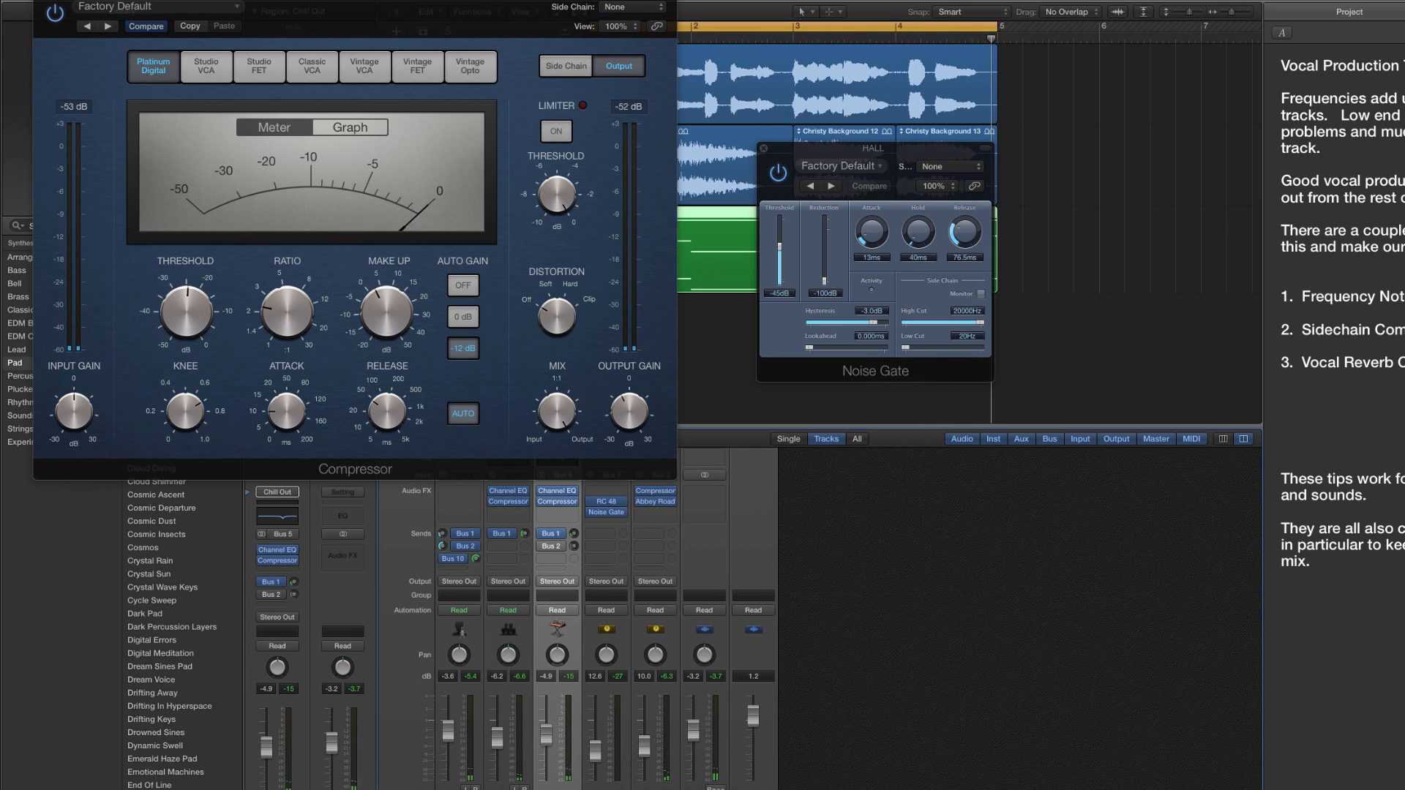
{"action": "key", "text": "super+w"}
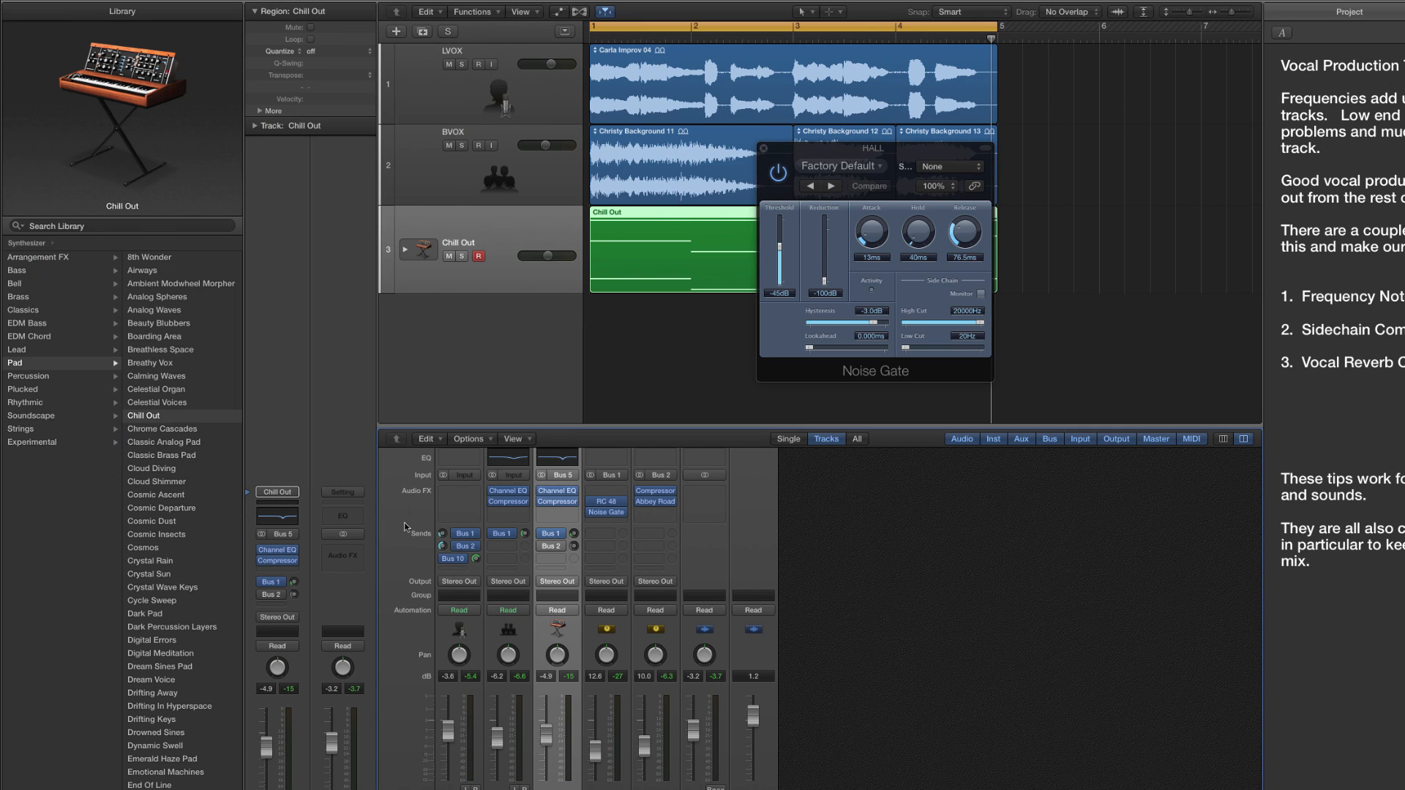
{"action": "left_click", "coordinate": [765, 148]}
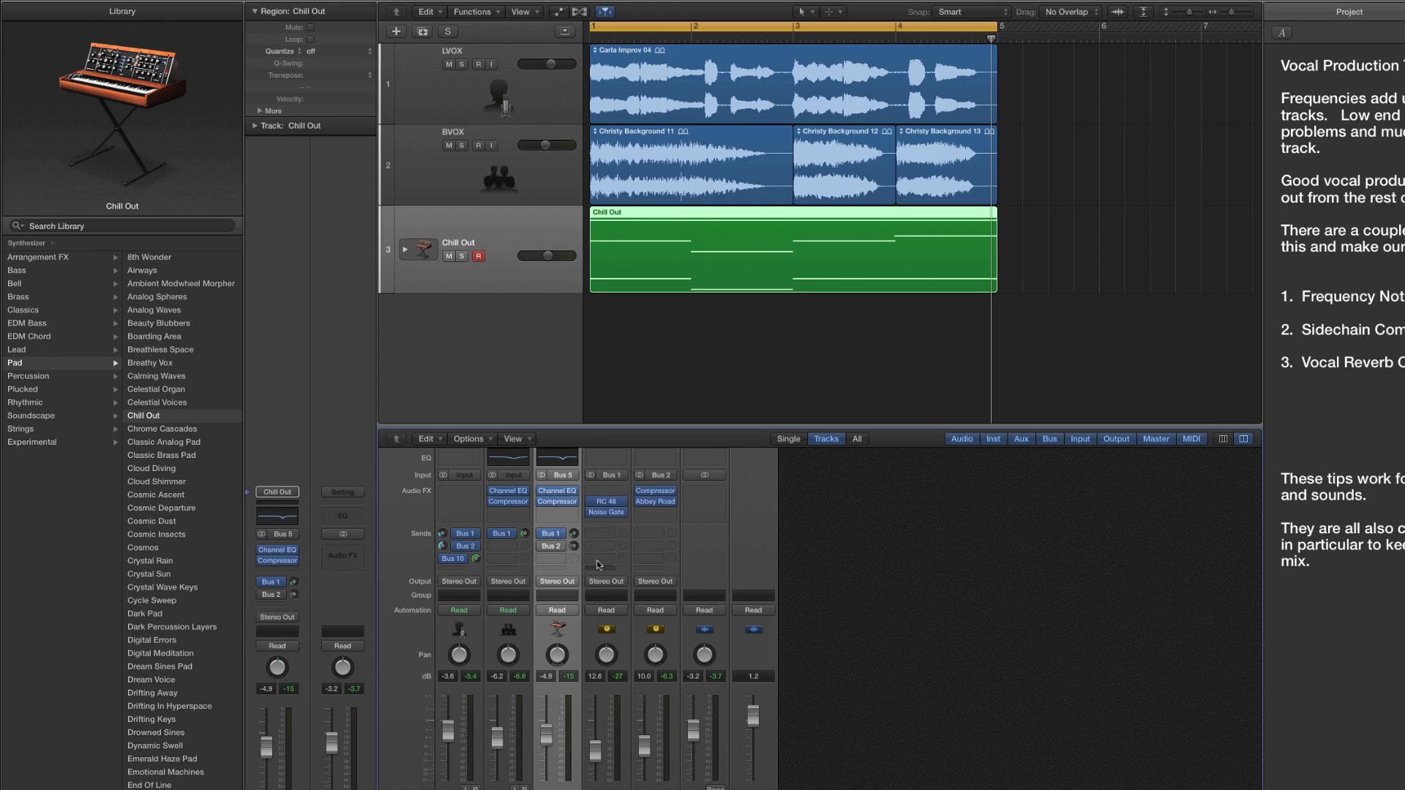
- Raise the predelay of the Abbey Road Plates reverb on the PLATE channel to 80 ms and audition it
{"action": "left_click", "coordinate": [655, 501]}
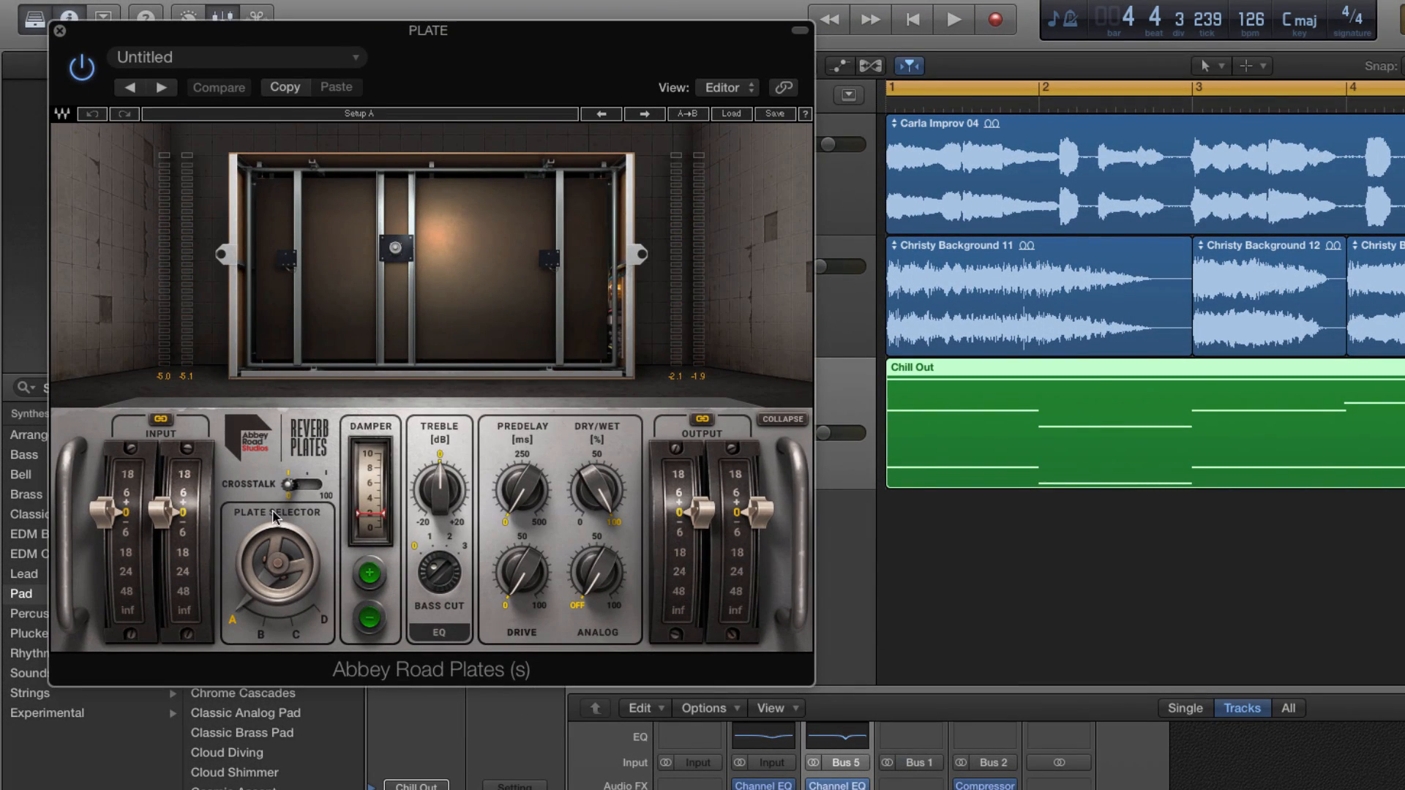
{"action": "left_click_drag", "start_coordinate": [520, 501], "coordinate": [520, 541]}
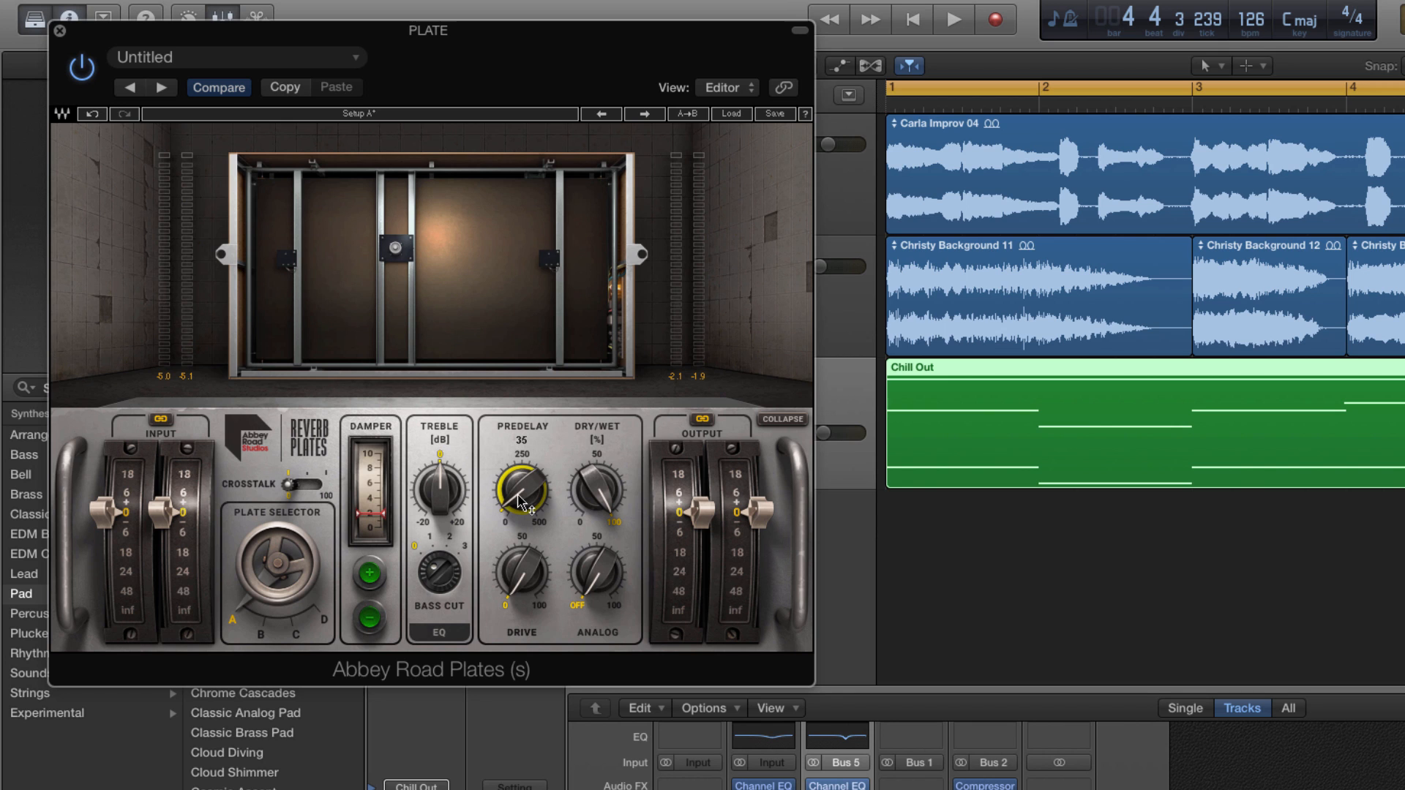
{"action": "key", "text": "space"}
{"action": "left_click_drag", "start_coordinate": [518, 496], "coordinate": [515, 495]}
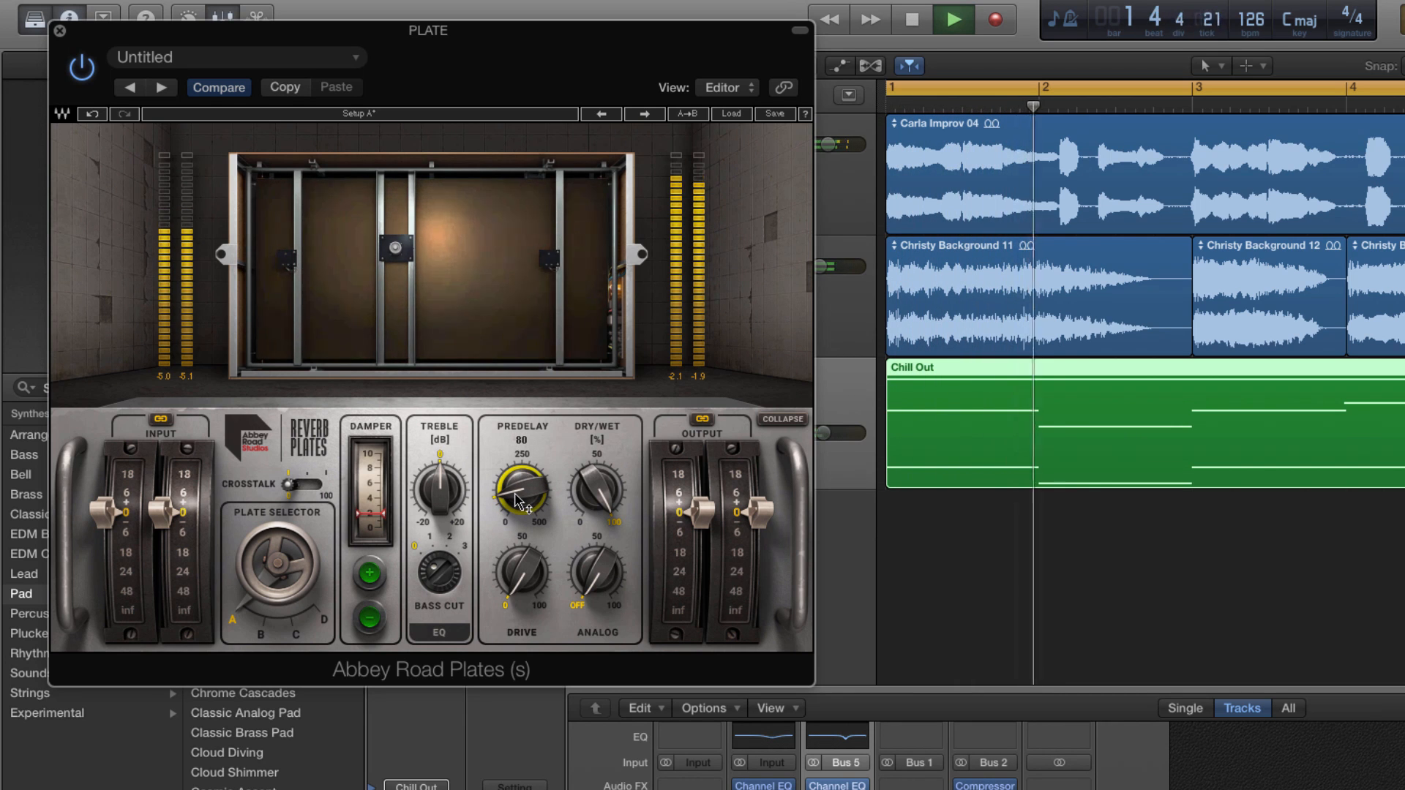
{"action": "key", "text": "space"}
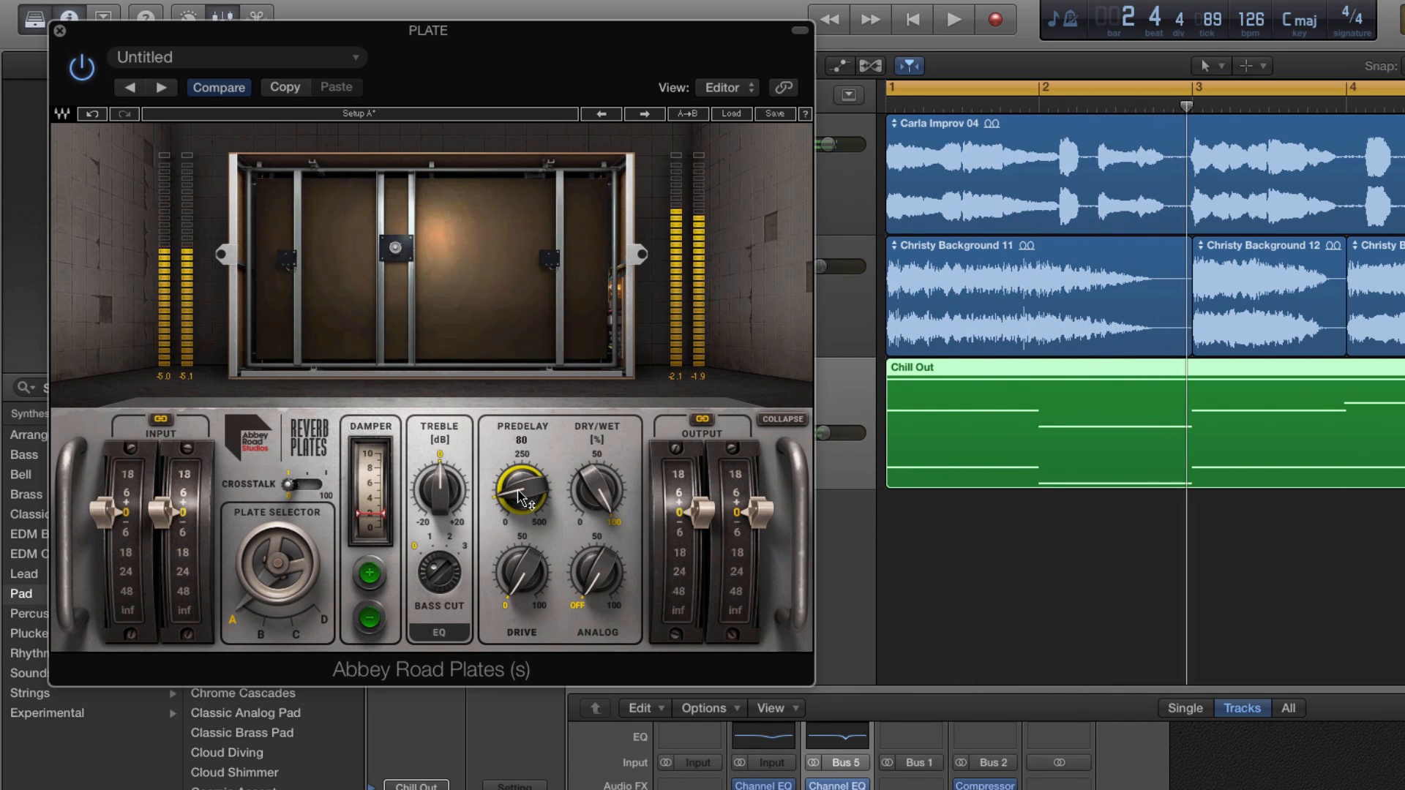
- Try a longer predelay on the plate reverb during playback, settle on 55 ms and stop playback
{"action": "left_click_drag", "start_coordinate": [520, 499], "coordinate": [520, 498]}
{"action": "key", "text": "space"}
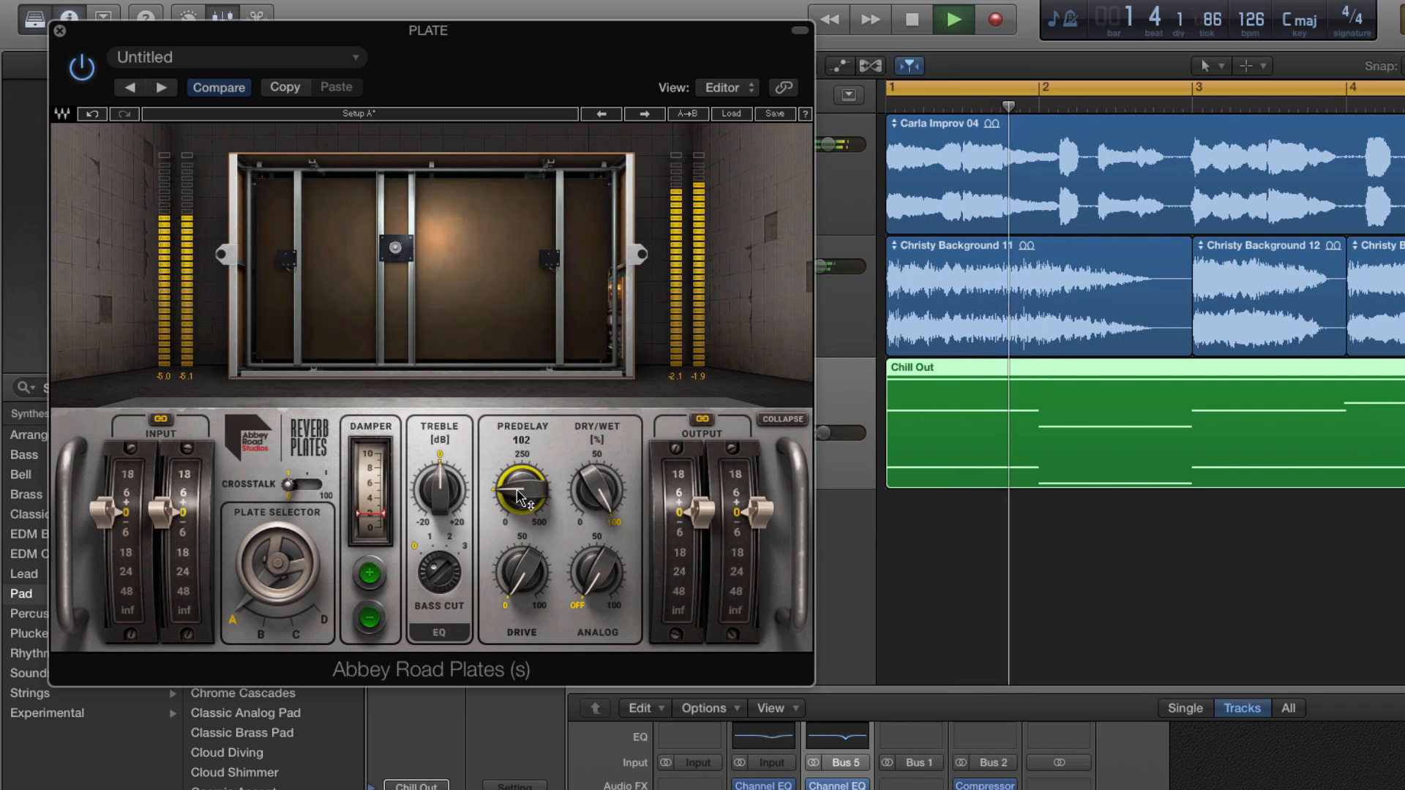
{"action": "mouse_move", "coordinate": [518, 497]}
{"action": "left_mouse_down"}
{"action": "mouse_move", "coordinate": [520, 485]}
{"action": "mouse_move", "coordinate": [520, 503]}
{"action": "left_mouse_up"}
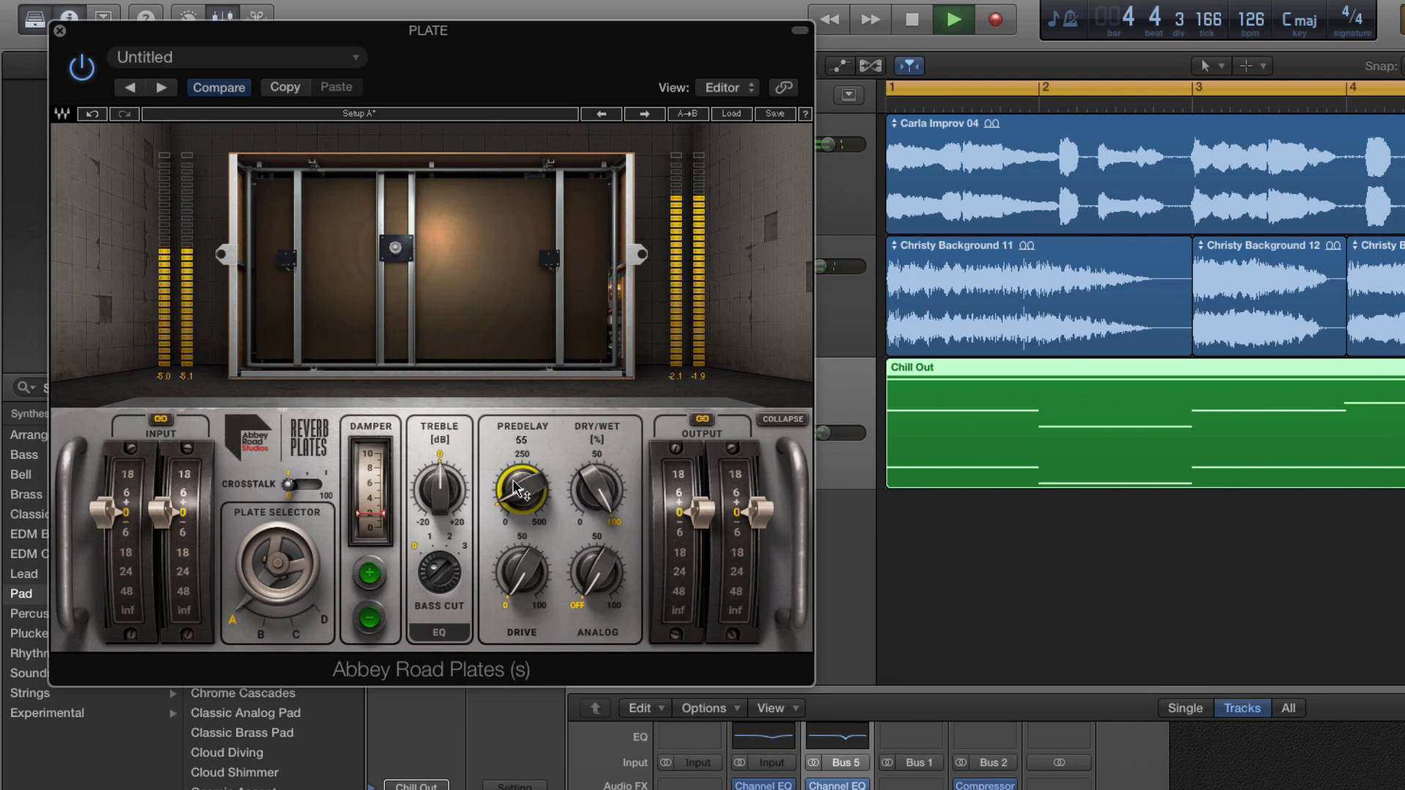
{"action": "key", "text": "space"}
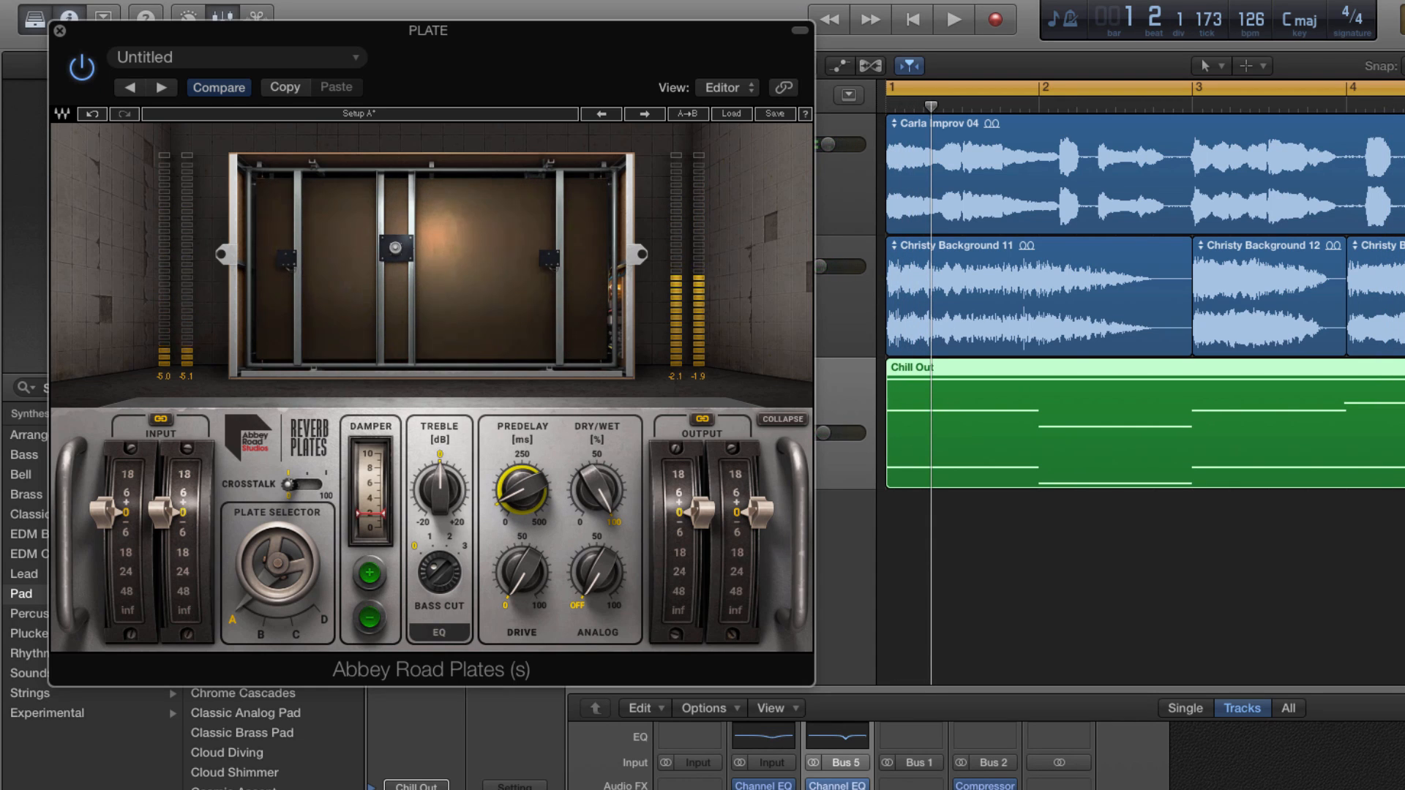
- Play the loop to listen to the full mix with the adjusted vocal reverbs
{"action": "key", "text": "super+w"}
{"action": "key", "text": "space"}
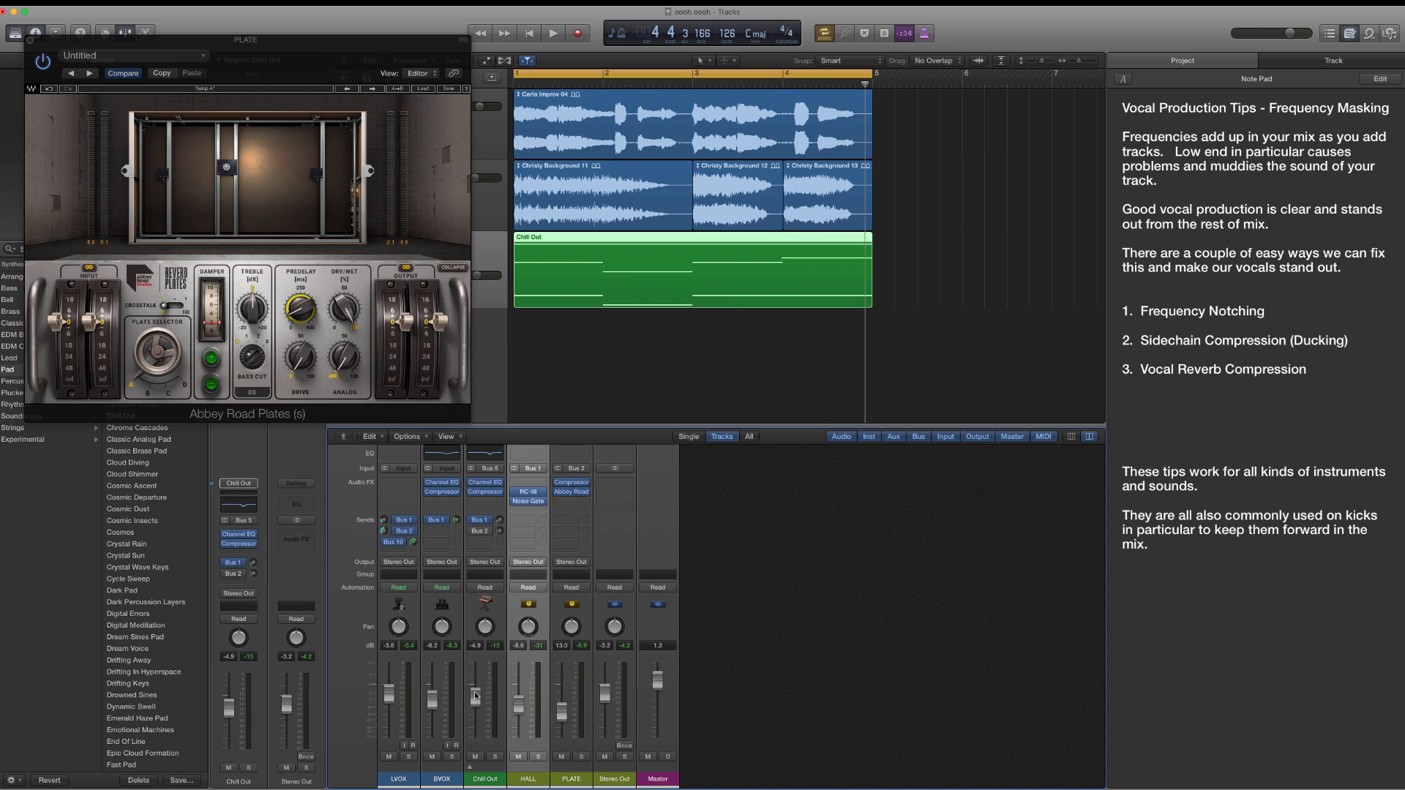
{"action": "key", "text": "space"}
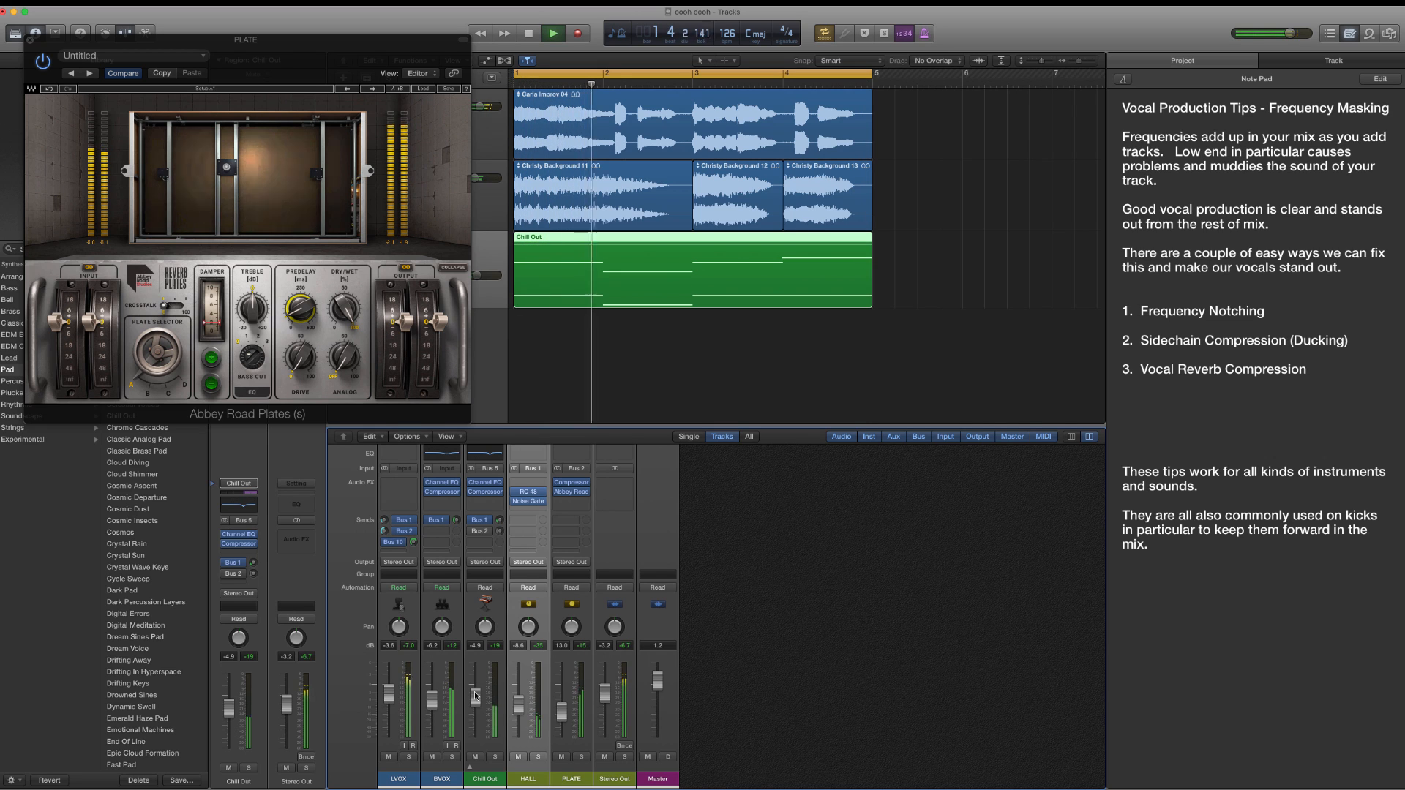